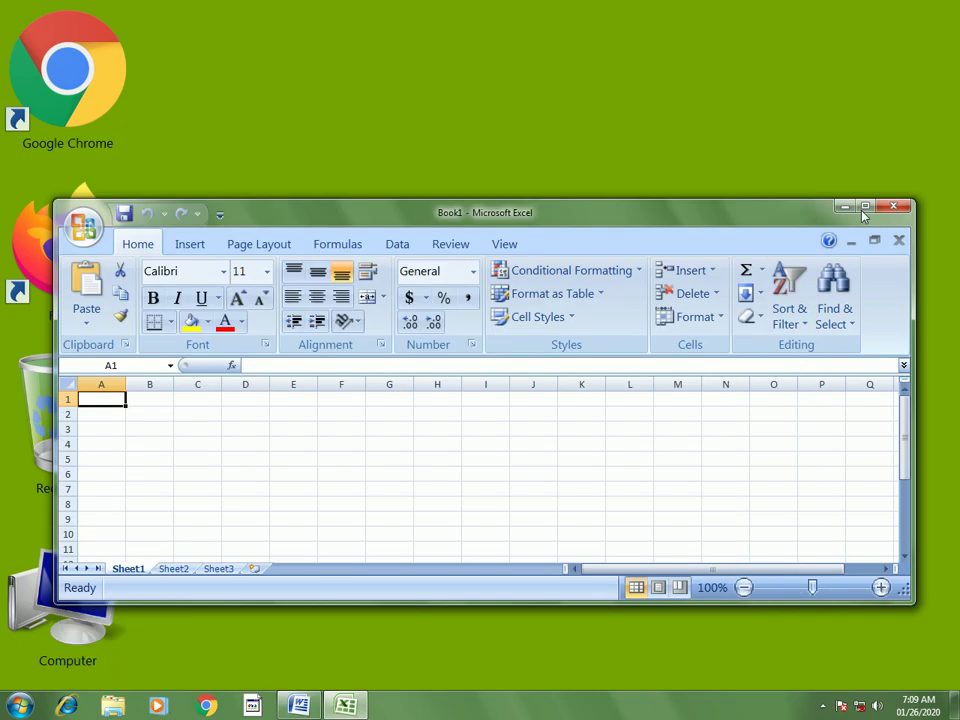
- Set up the page with Normal margins, A4 paper size and portrait orientation
left_click(866, 207)
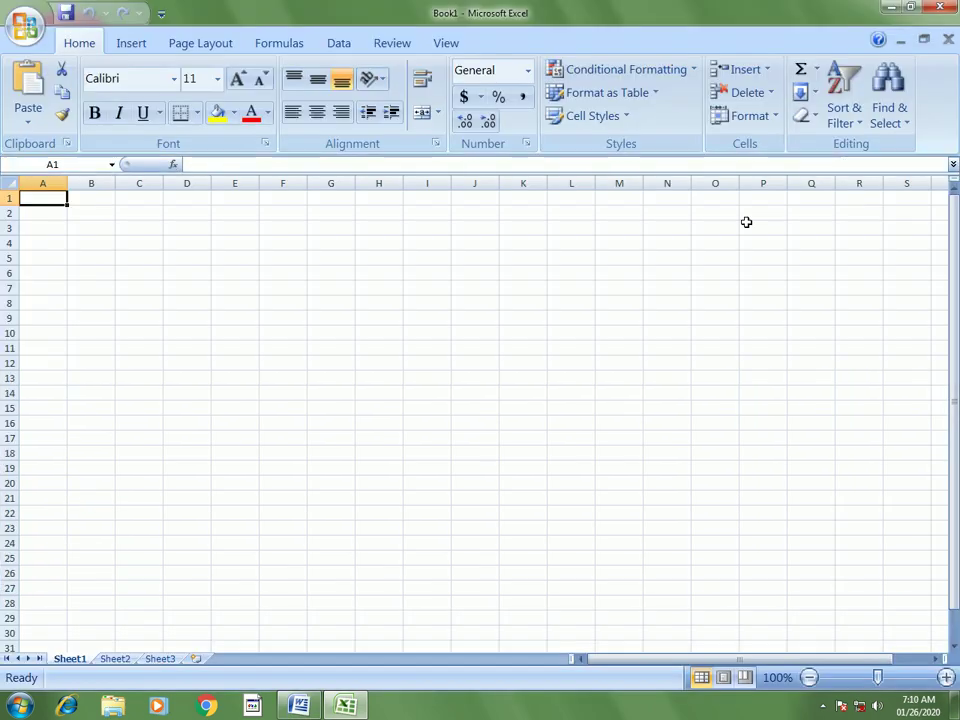
left_click(182, 42)
left_click(150, 118)
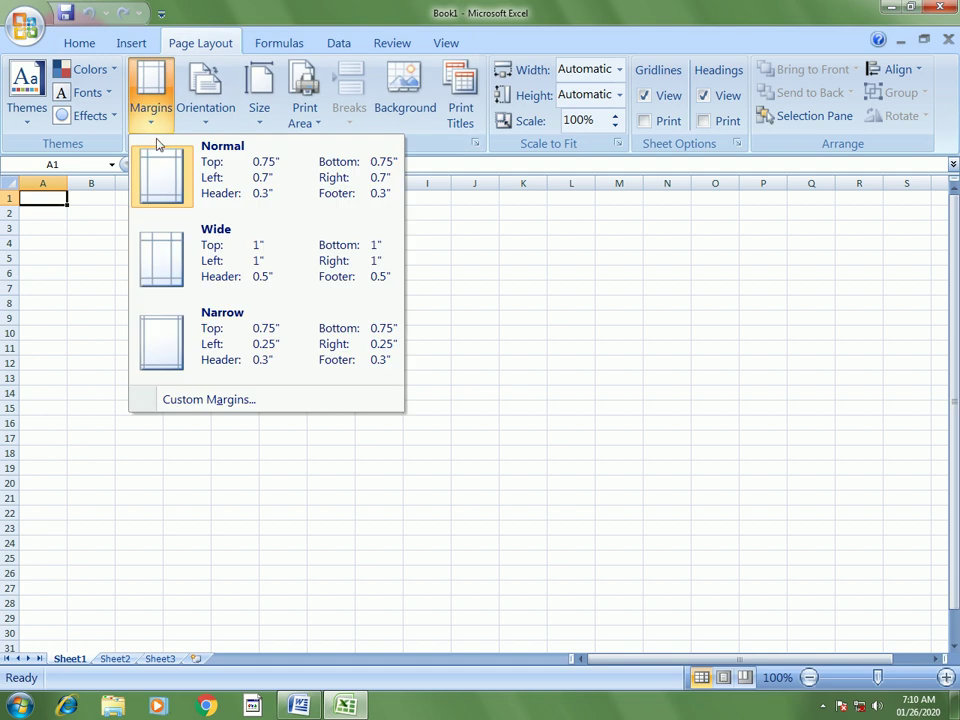
left_click(184, 205)
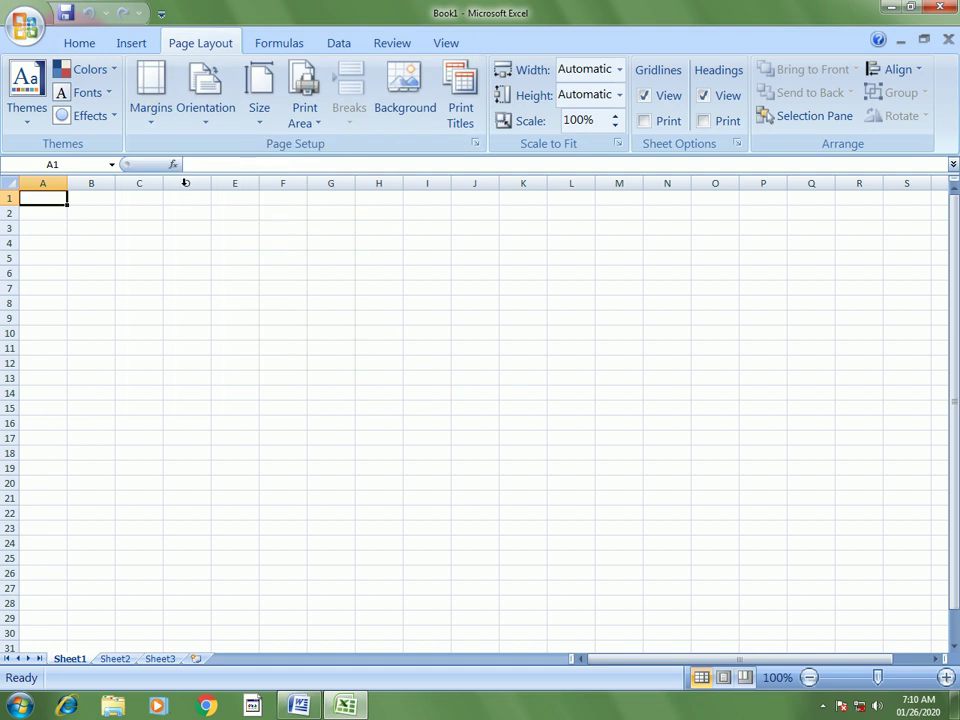
left_click(263, 110)
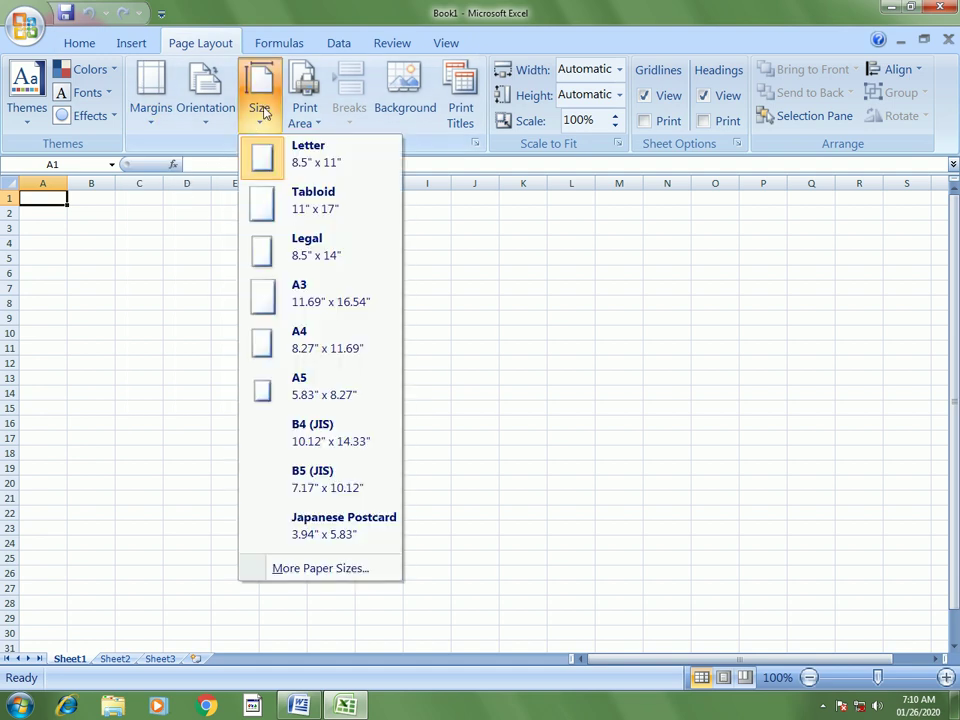
left_click(283, 338)
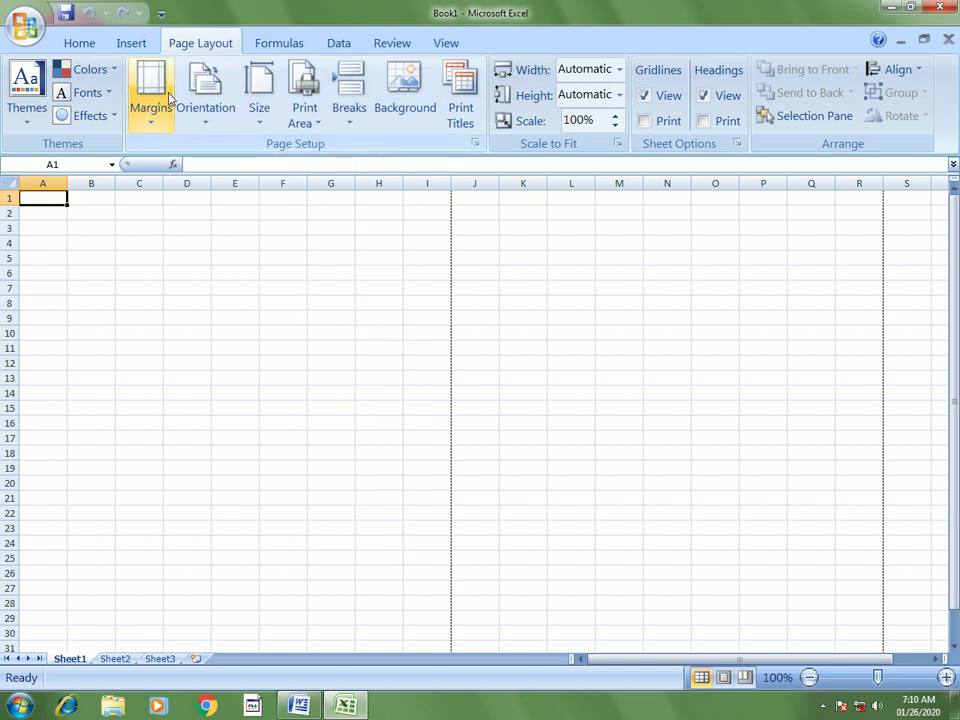
left_click(207, 112)
left_click(215, 160)
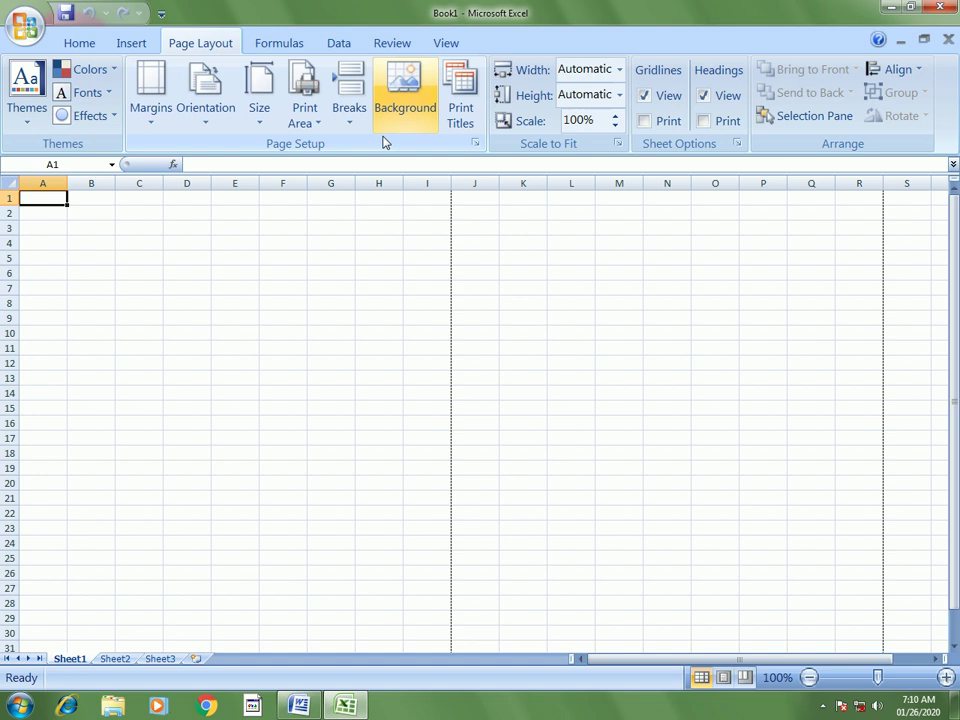
- Set the font of row 1 to Arial, size 22
left_click(9, 198)
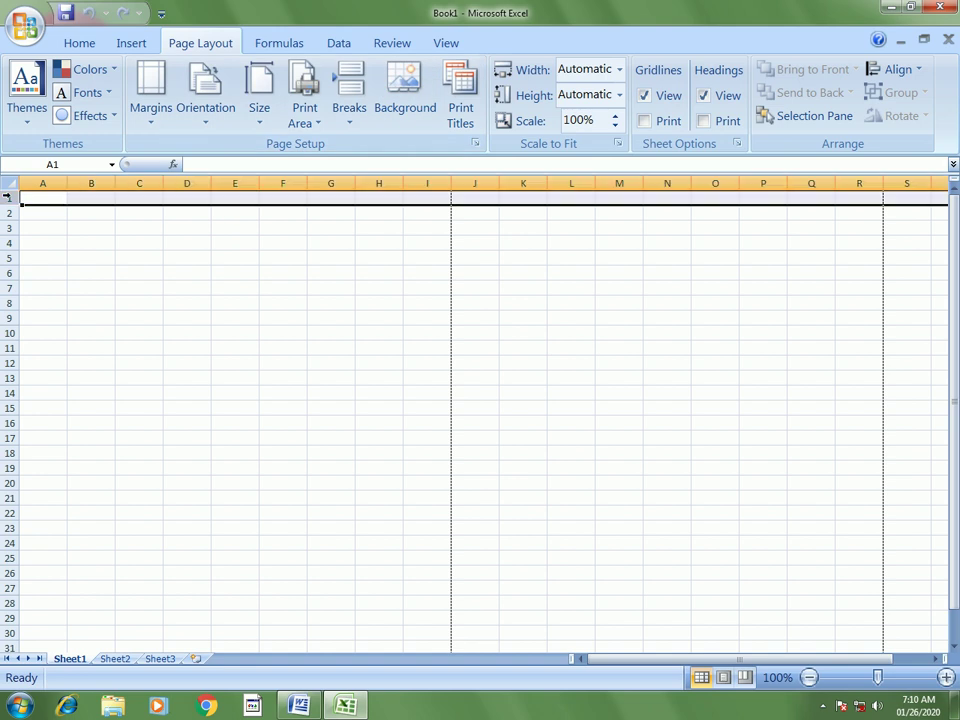
left_click(71, 40)
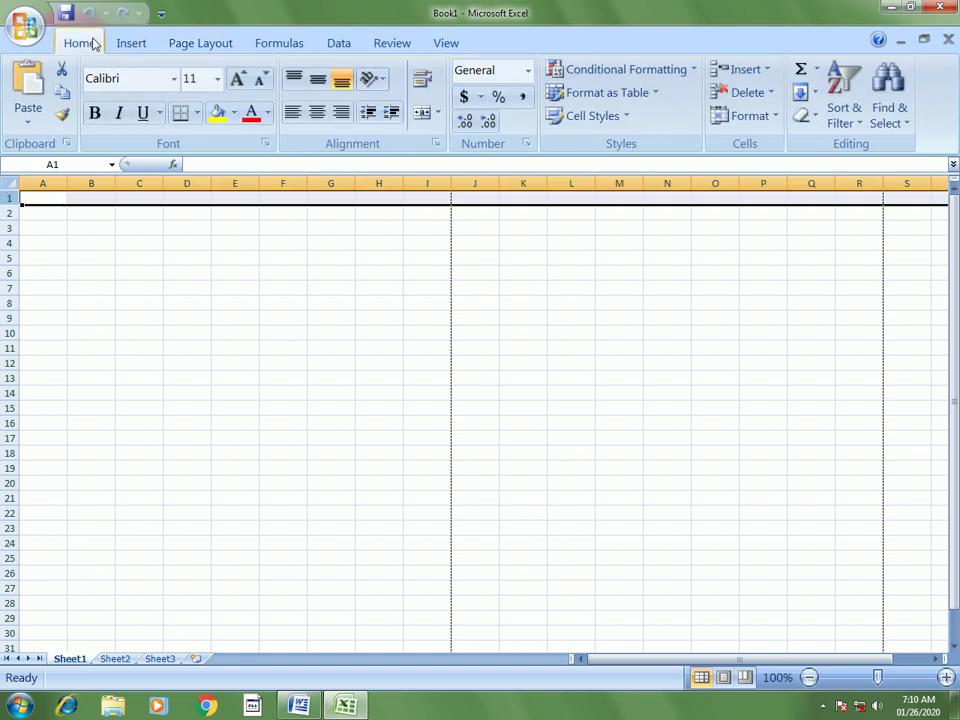
left_click(175, 82)
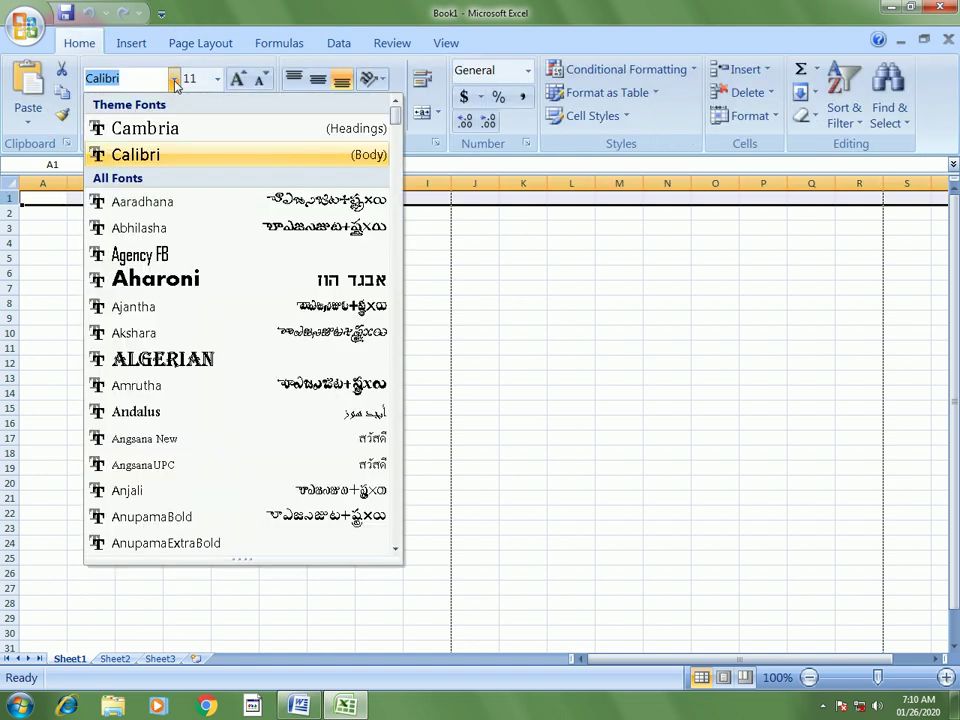
type("Arial")
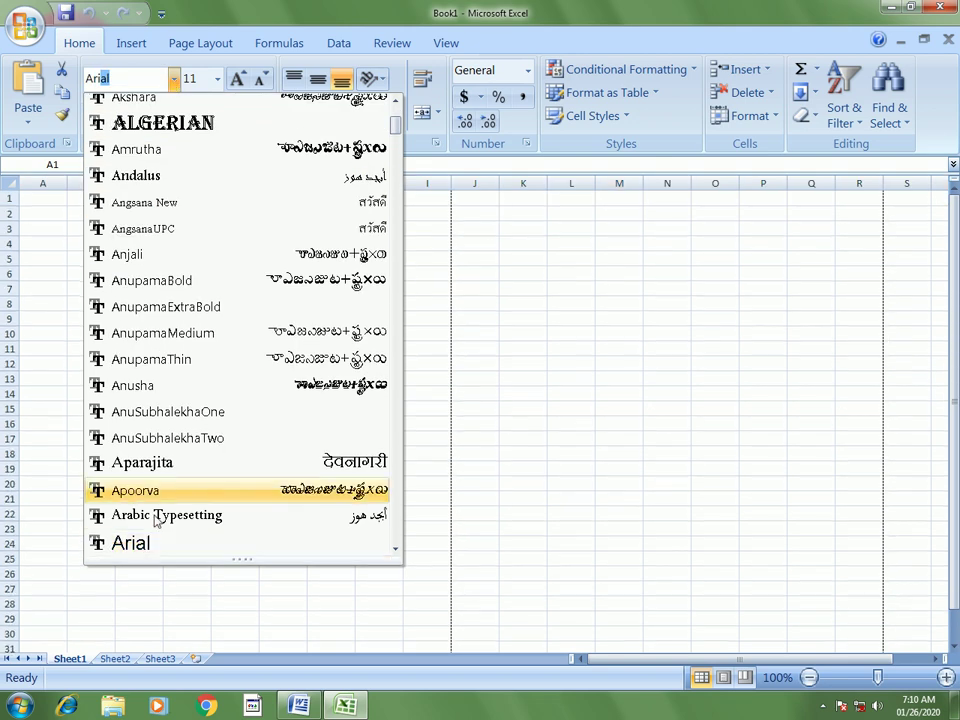
left_click(143, 543)
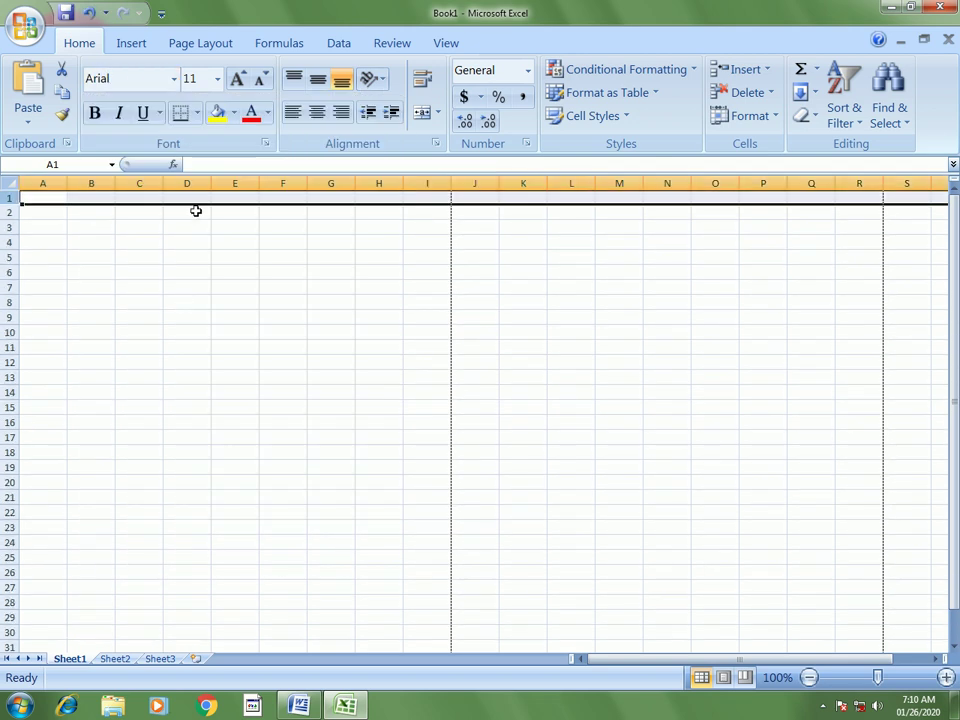
left_click(218, 80)
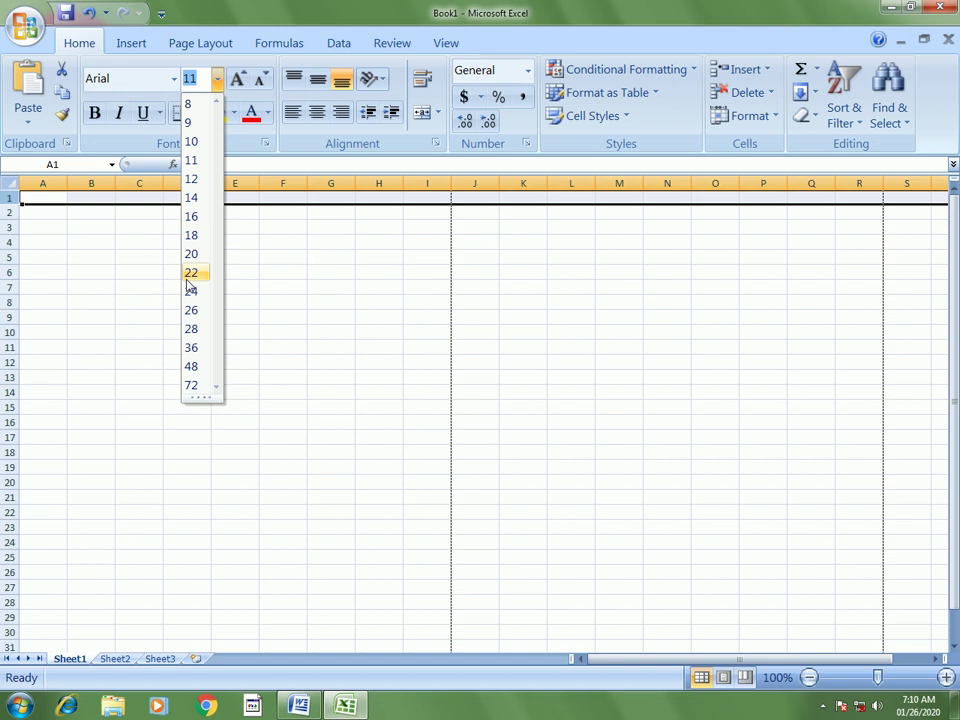
left_click(191, 280)
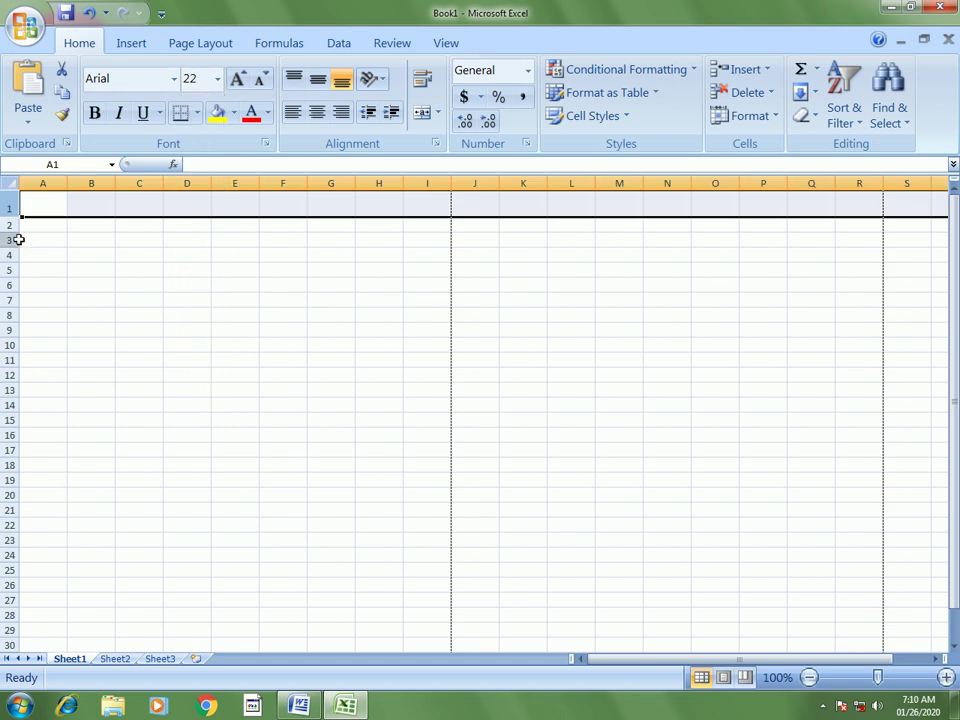
- Apply bold, italic and underline formatting to row 1
left_click(7, 203)
left_click(94, 113)
left_click(145, 113)
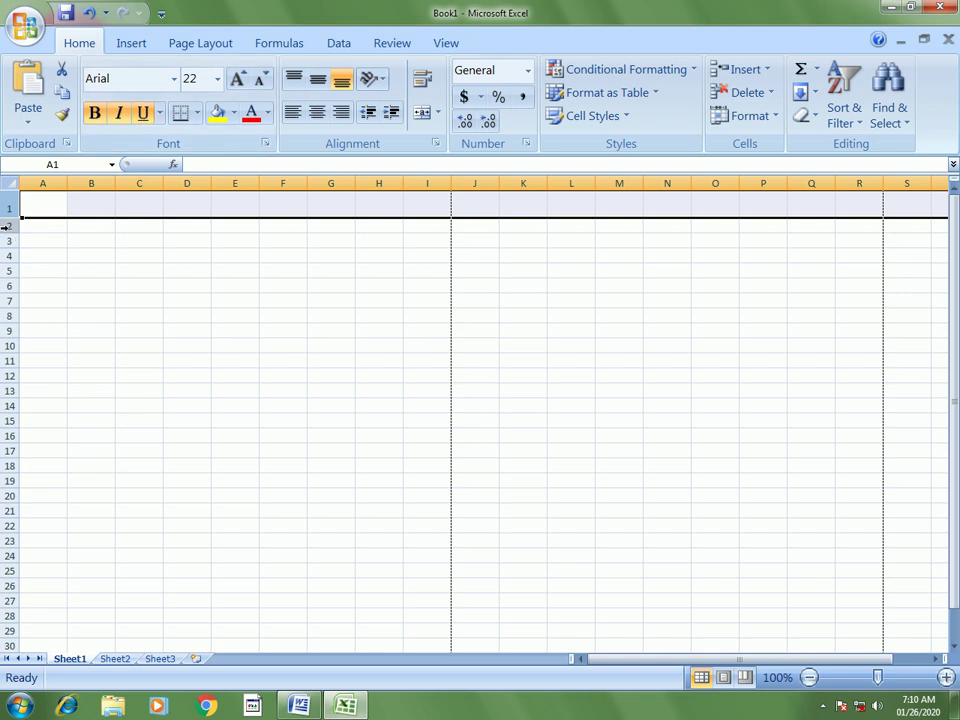
- Format rows 2 and 3 in Arial size 12, centred horizontally and aligned to the vertical middle
left_click_drag(5, 226, 5, 242)
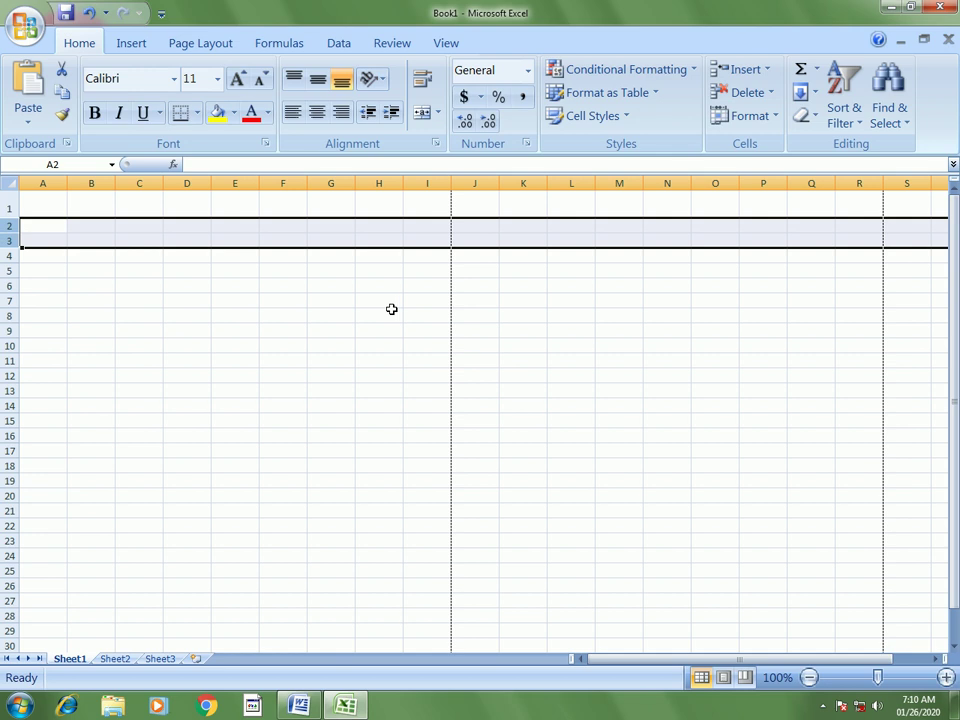
left_click(174, 80)
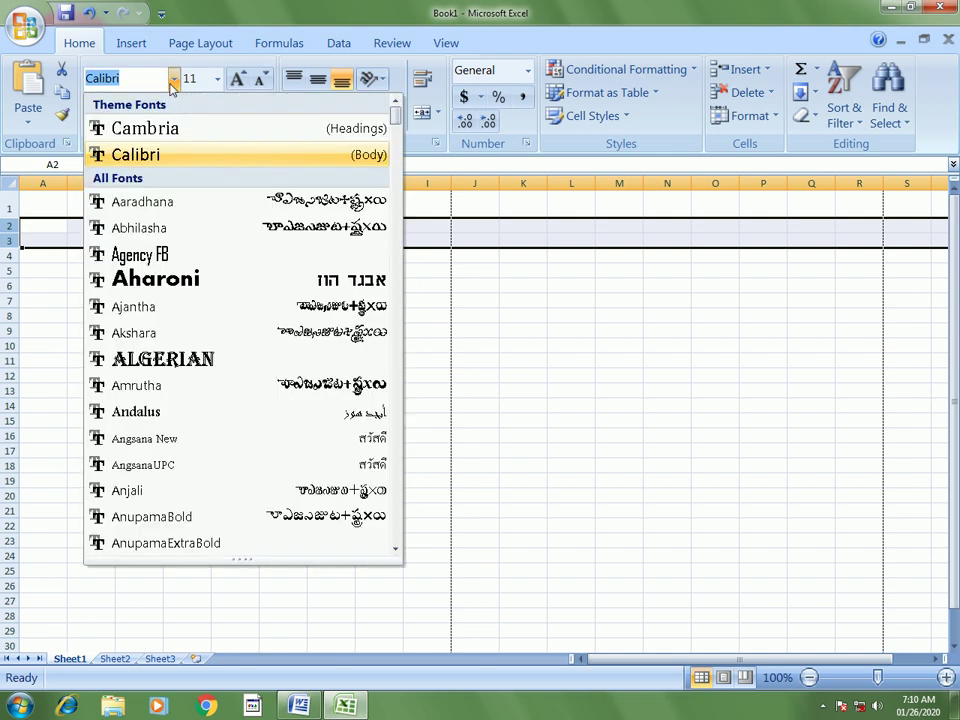
type("Arial")
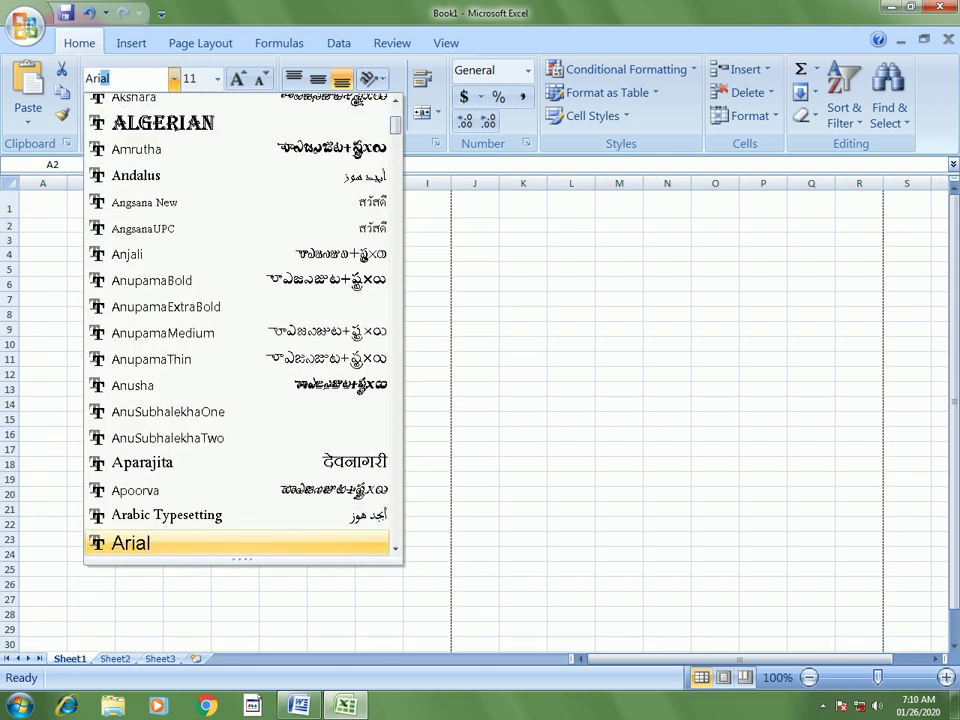
left_click(147, 543)
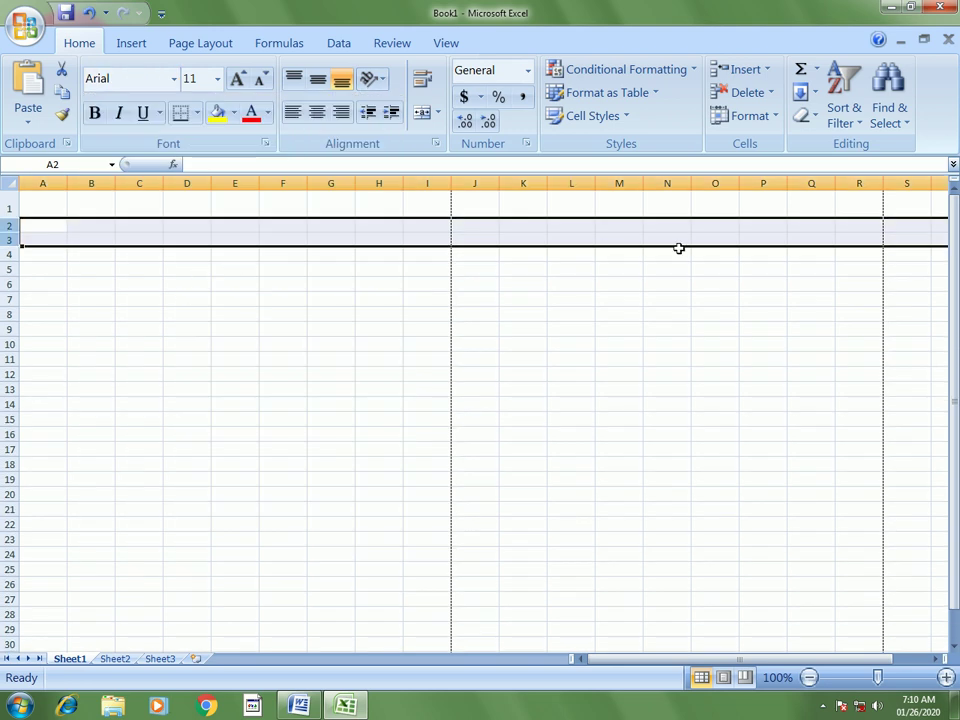
left_click(217, 82)
left_click(192, 179)
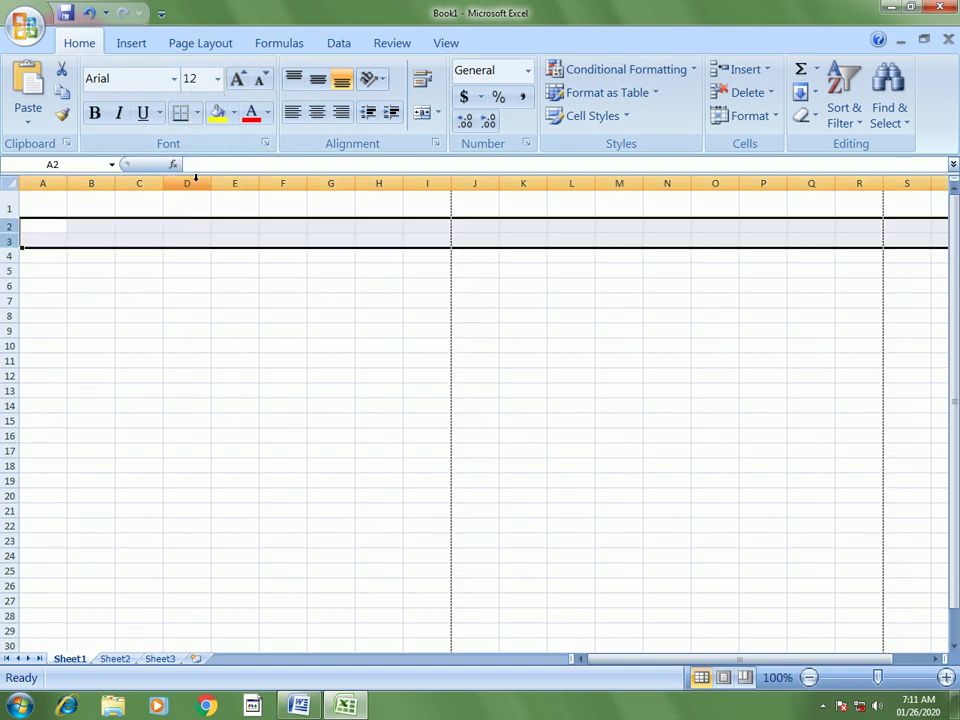
left_click(317, 113)
left_click(317, 79)
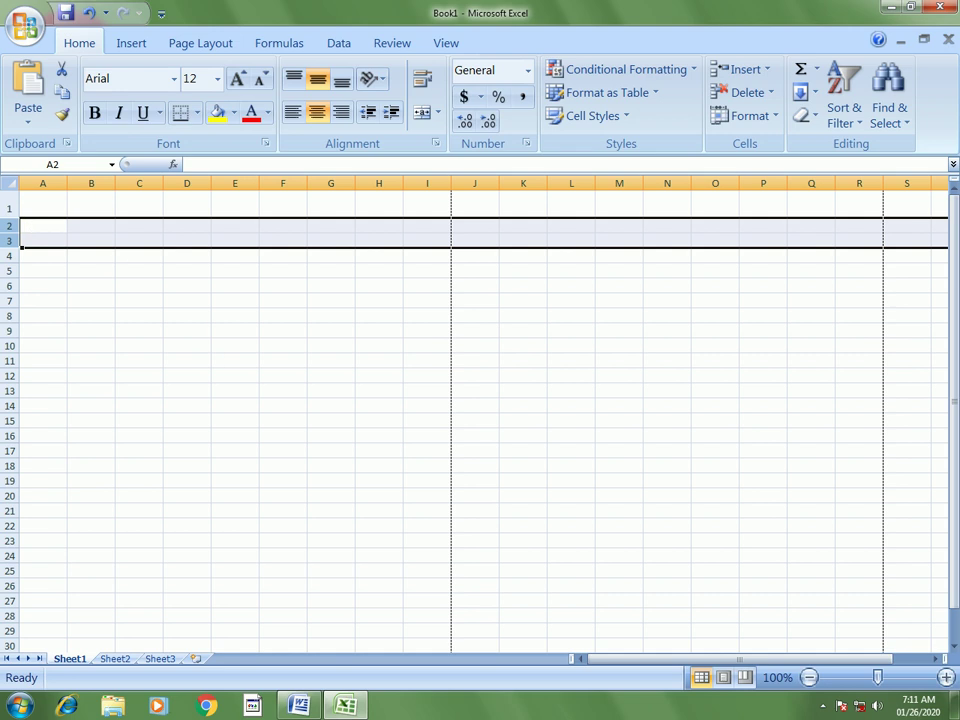
- Set the height of rows 4 to 7 to 22
left_click_drag(8, 253, 8, 300)
scroll(4, 296, "up", 5)
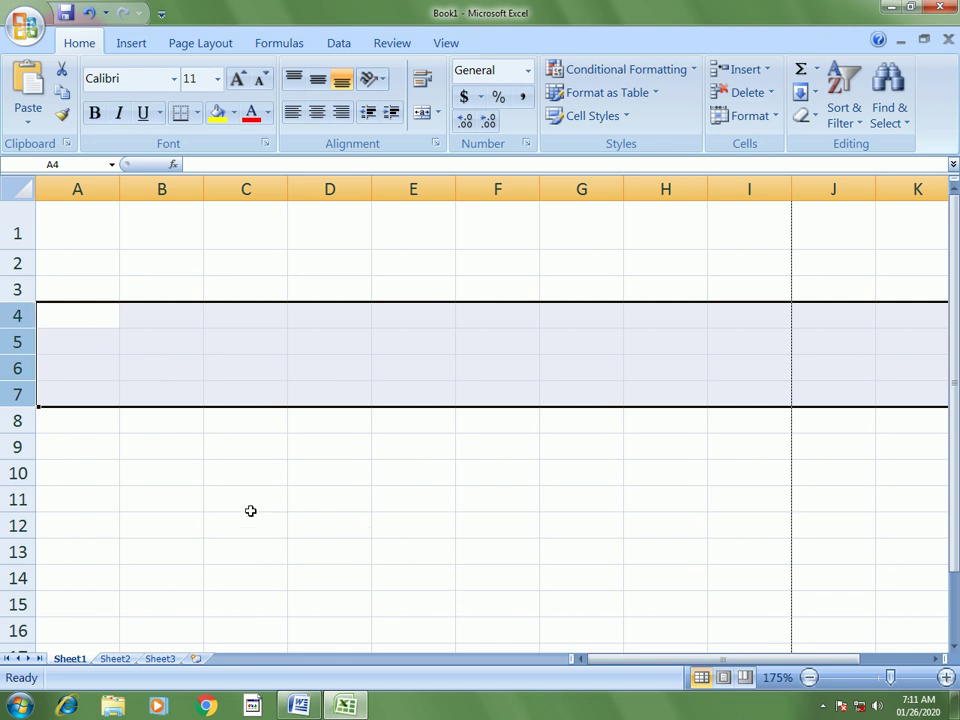
right_click(226, 378)
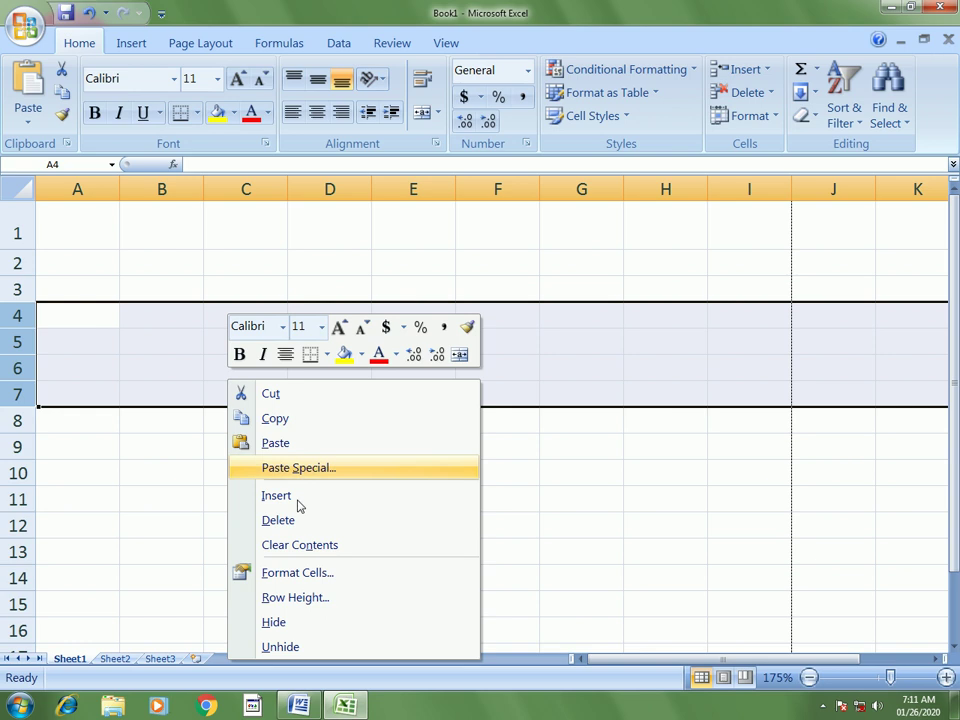
left_click(273, 598)
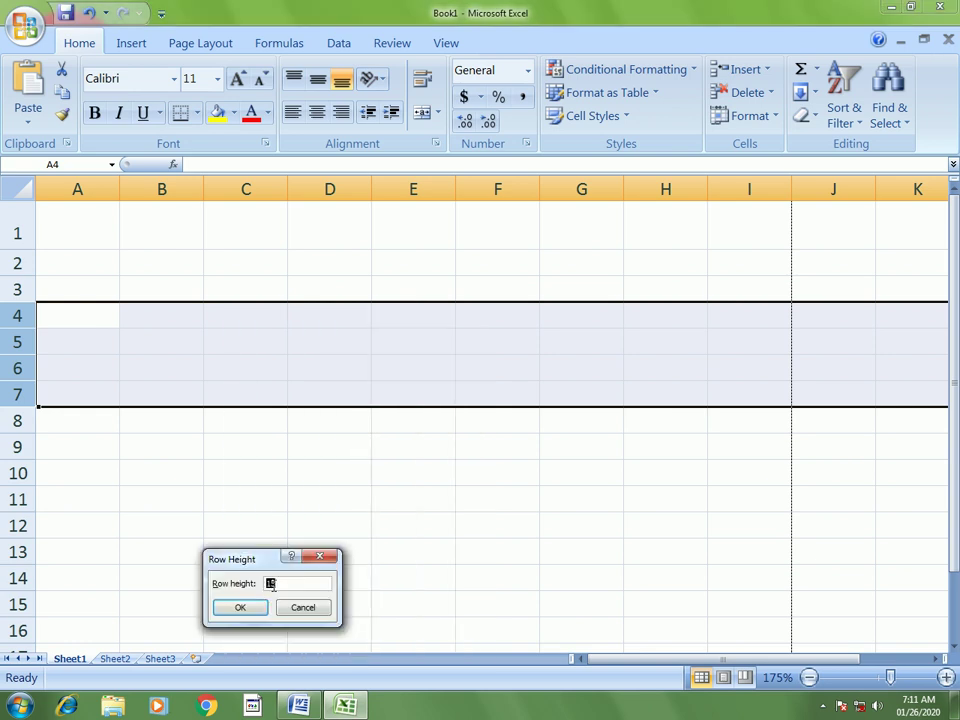
type("22")
left_click(253, 609)
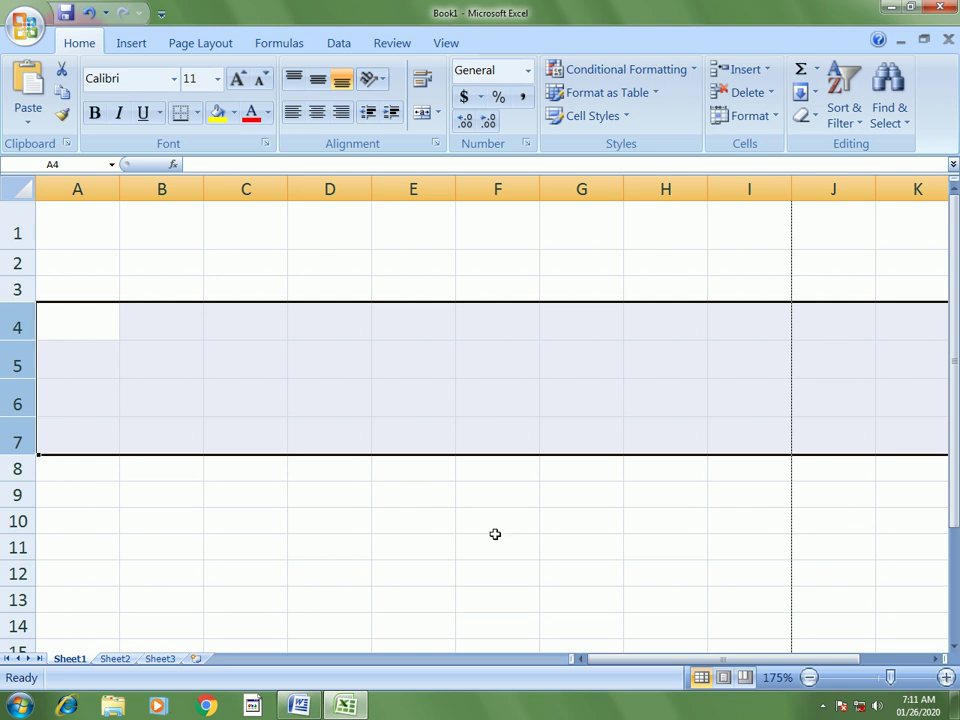
- Format rows 4 to 7 in Arial size 11 with the text centred horizontally
left_click(174, 79)
type("Ar")
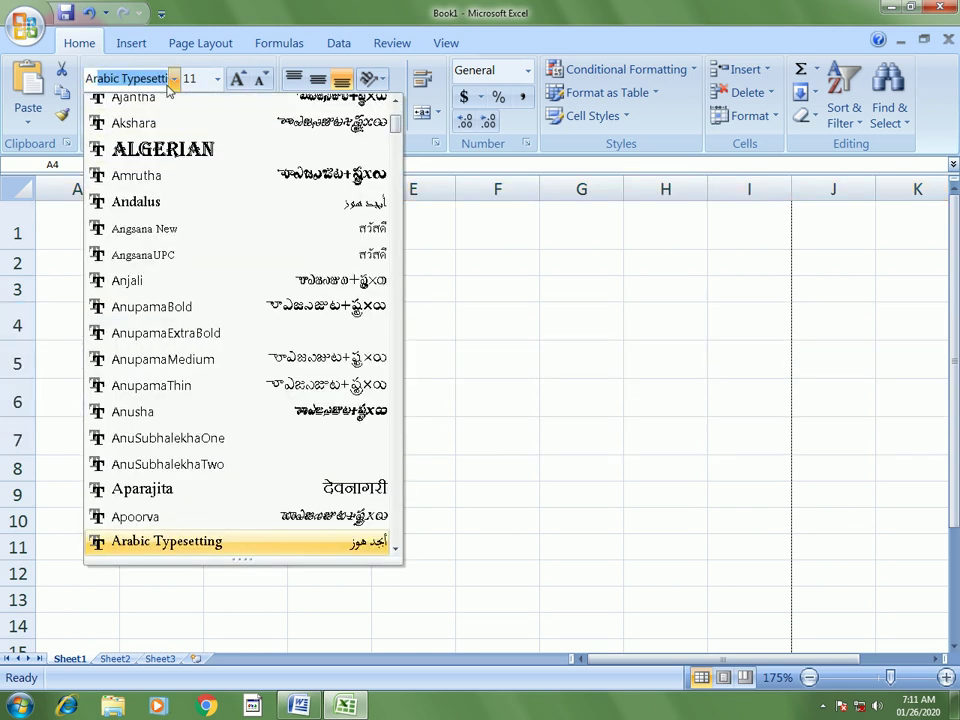
type("ial")
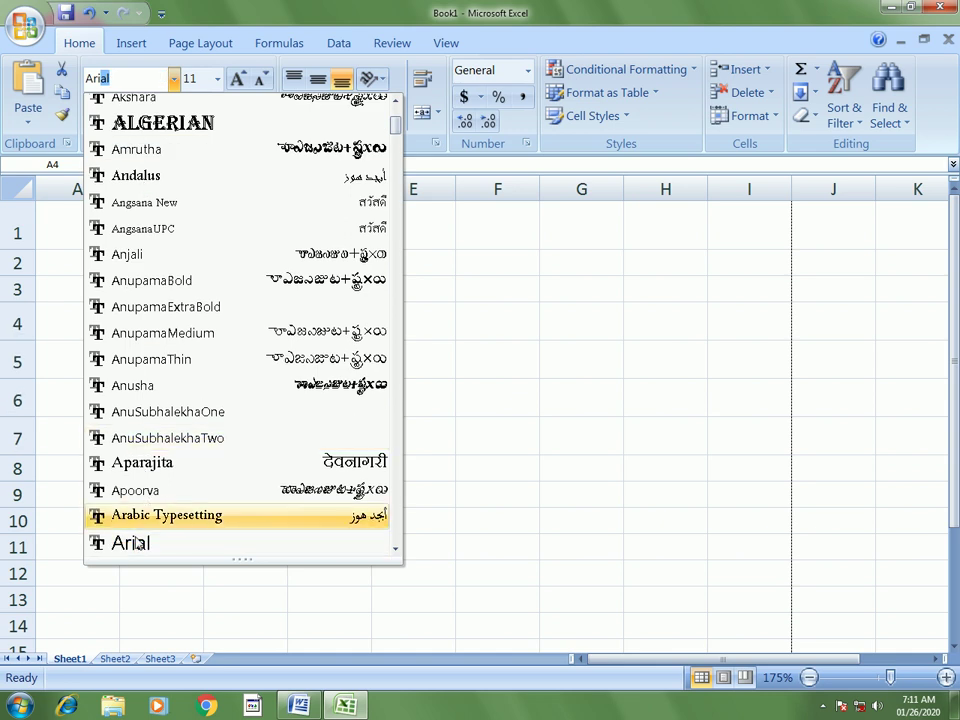
left_click(137, 548)
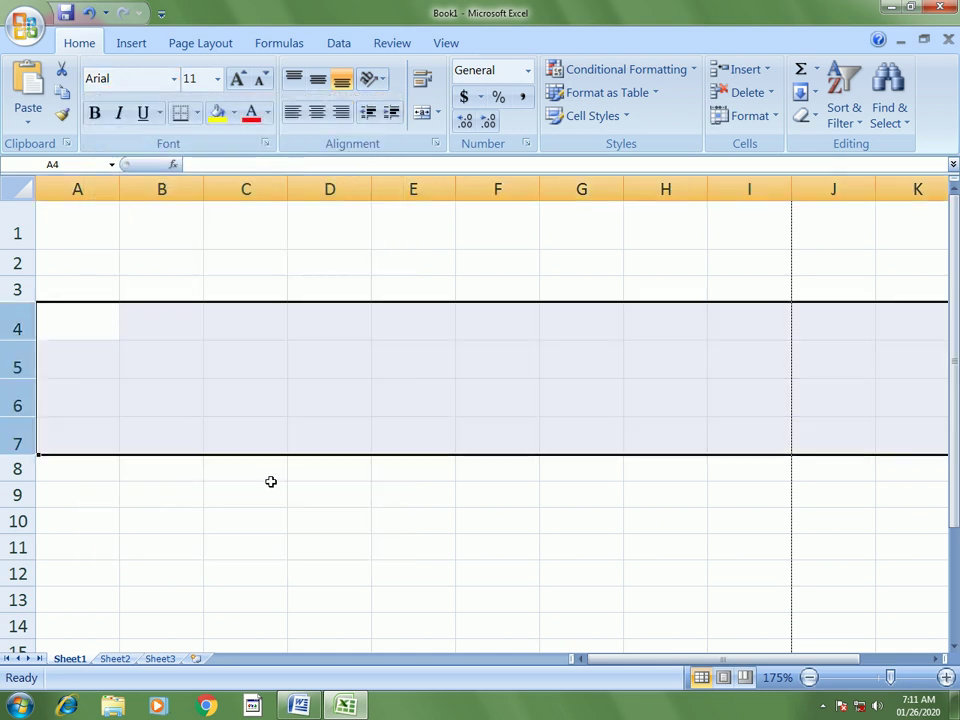
left_click(217, 80)
left_click(192, 161)
left_click(316, 115)
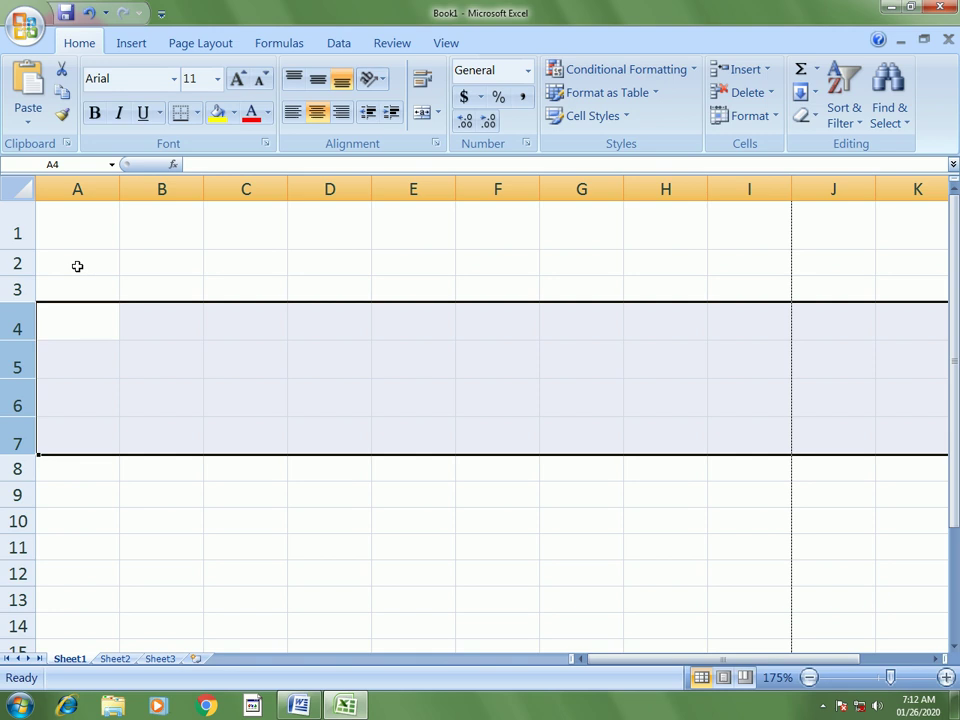
- Enter the headings RNO in A2, NMAE in B2 and SUBJECTS in C2
left_click(6, 226)
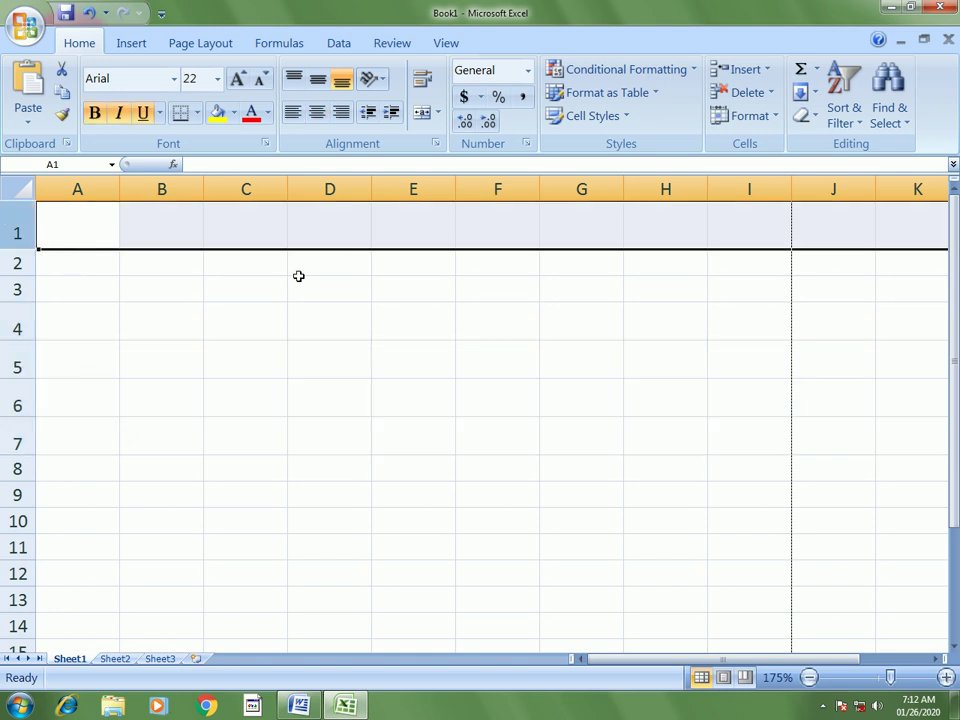
left_click(93, 270)
left_click(82, 290)
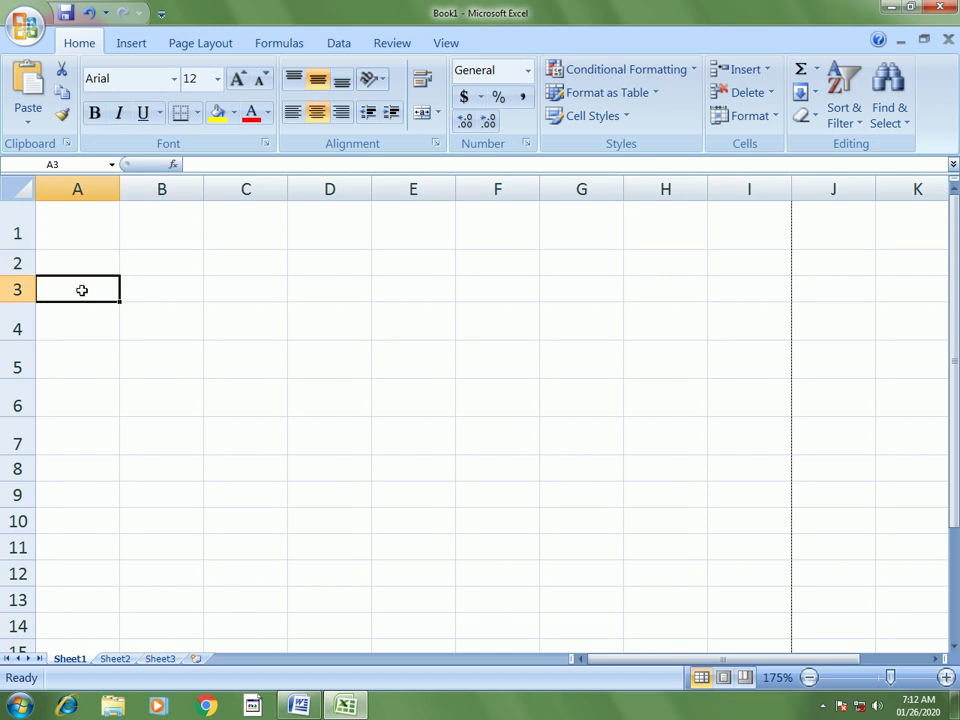
key("Up")
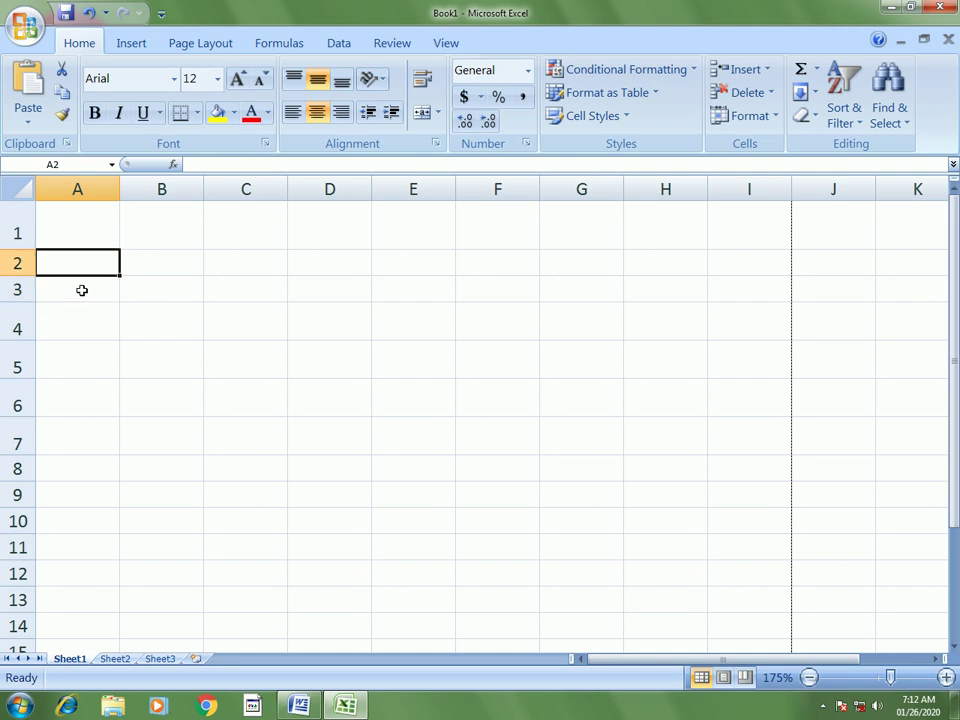
type("RNO")
key("Tab")
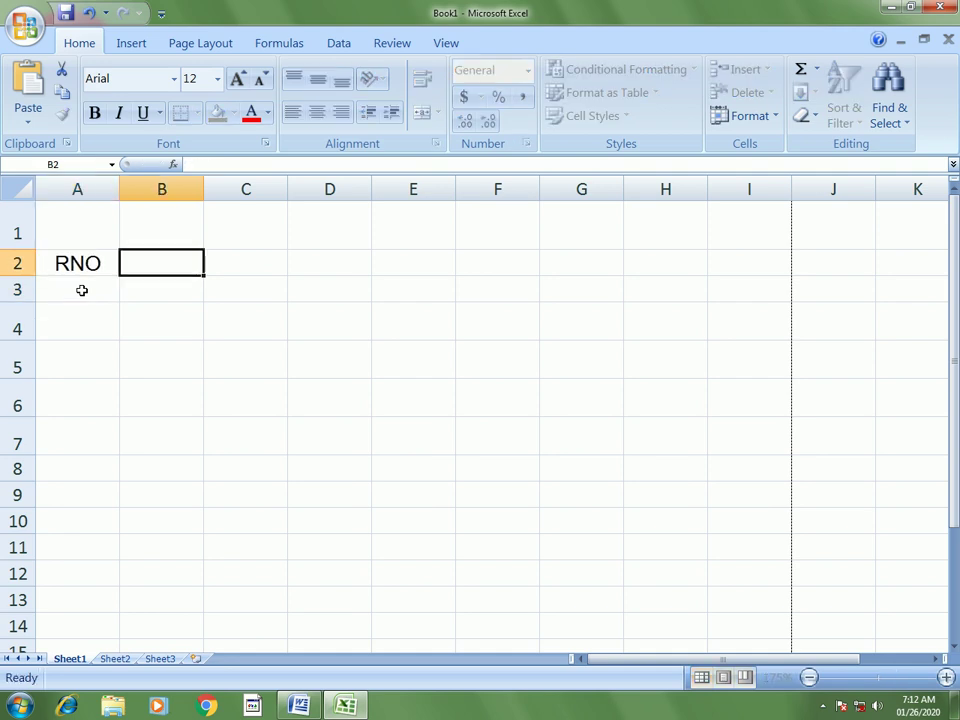
type("NMAE")
key("Tab")
type("SUBJ")
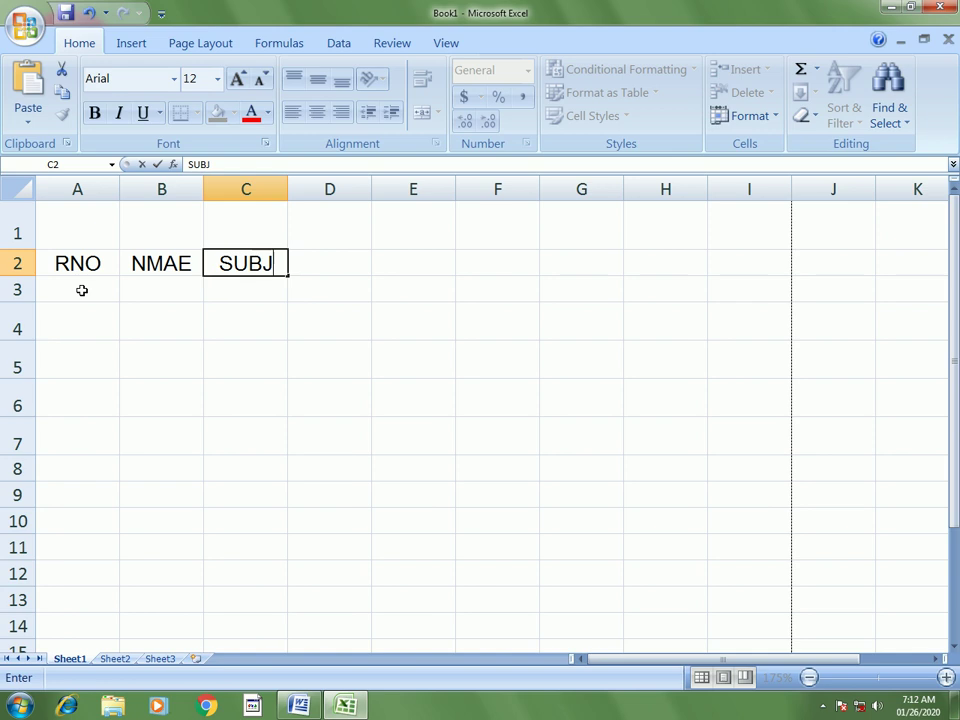
type("ECTS")
key("Down")
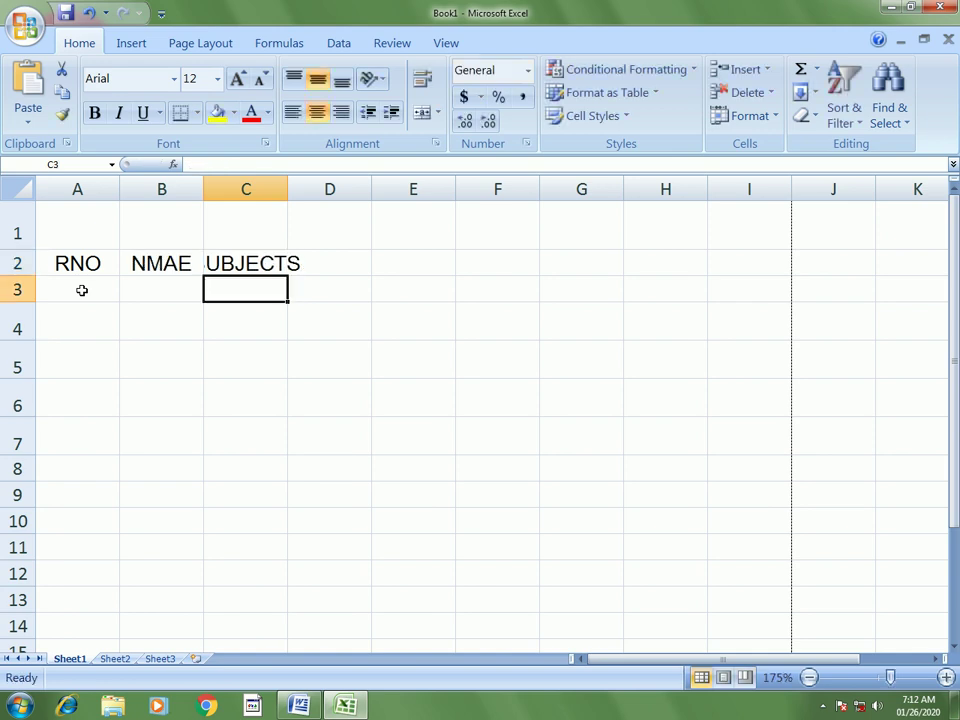
- Enter the subject headings TELUGU, HINDHI, ENGLISH and COMPUTER in cells C3 to F3
type("TELUGU")
key("Tab")
type("HINDH")
key("BackSpace")
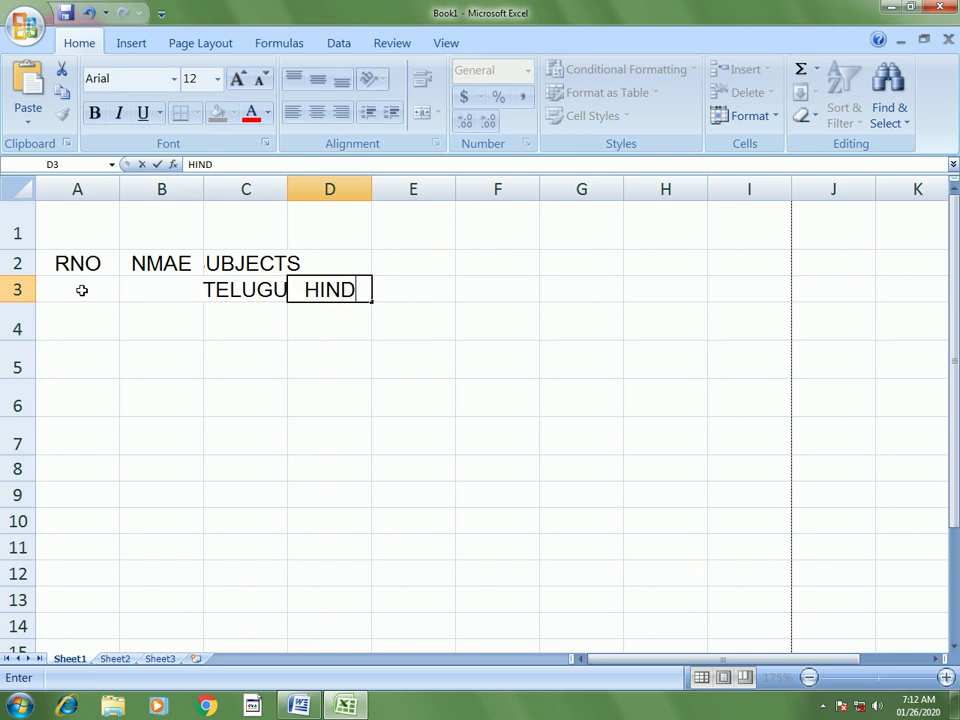
type("HI")
key("Tab")
type("ENCL")
key("BackSpace")
key("BackSpace")
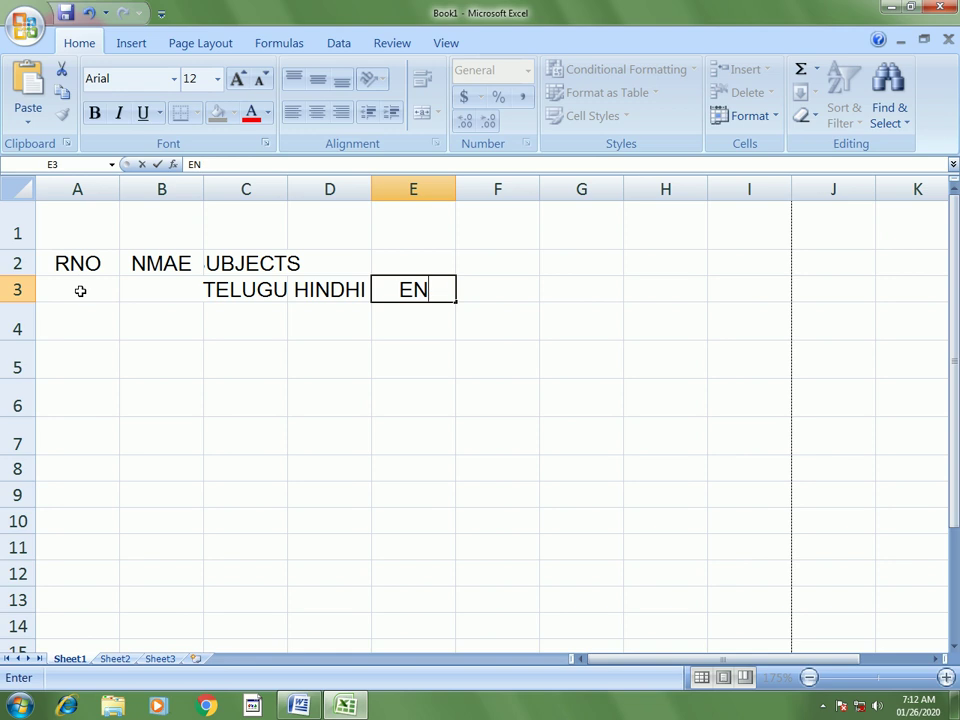
type("GLISH")
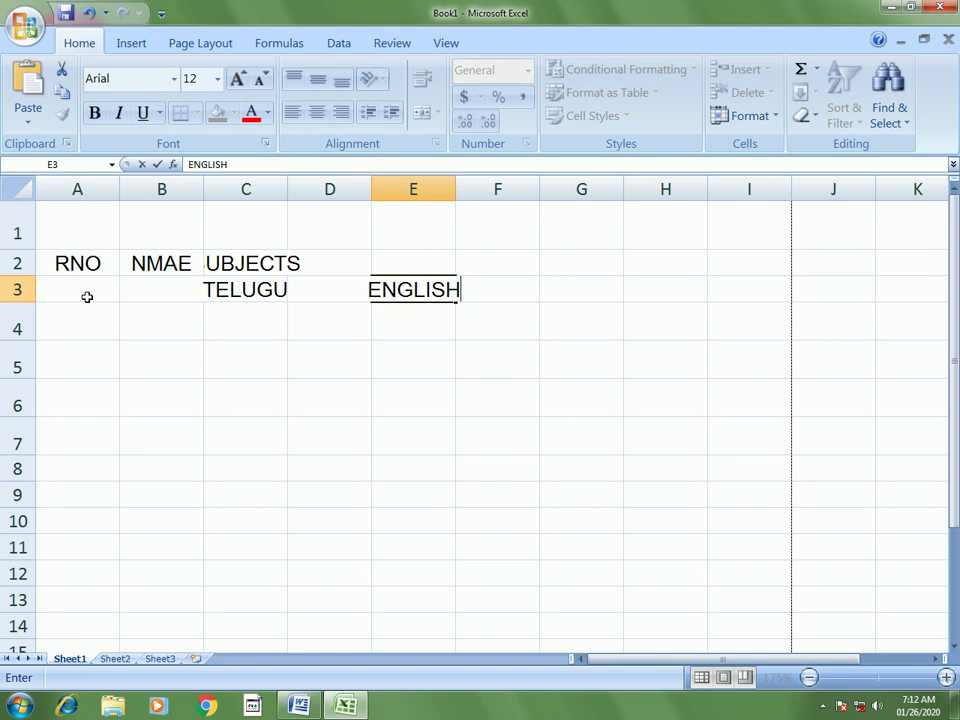
key("Tab")
type("COP")
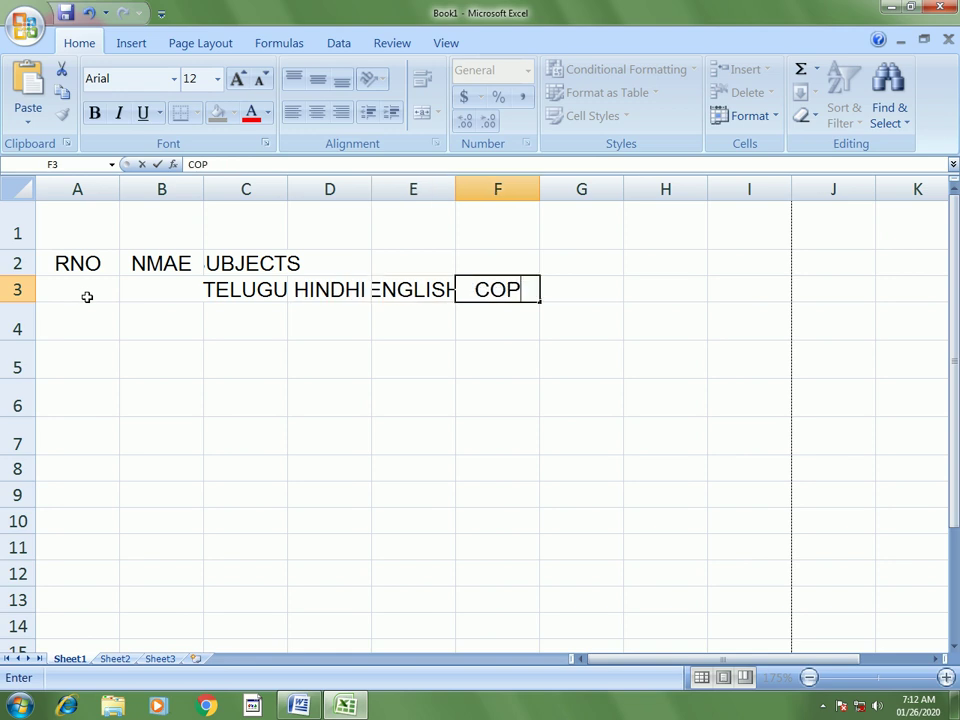
key("BackSpace")
type("MPUTER")
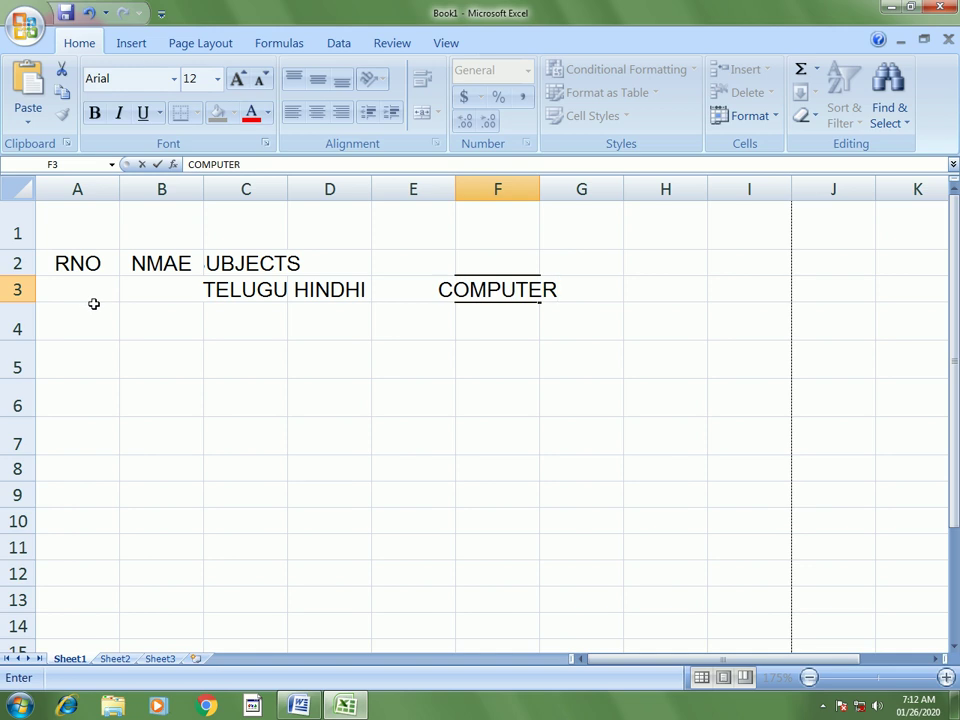
key("Tab")
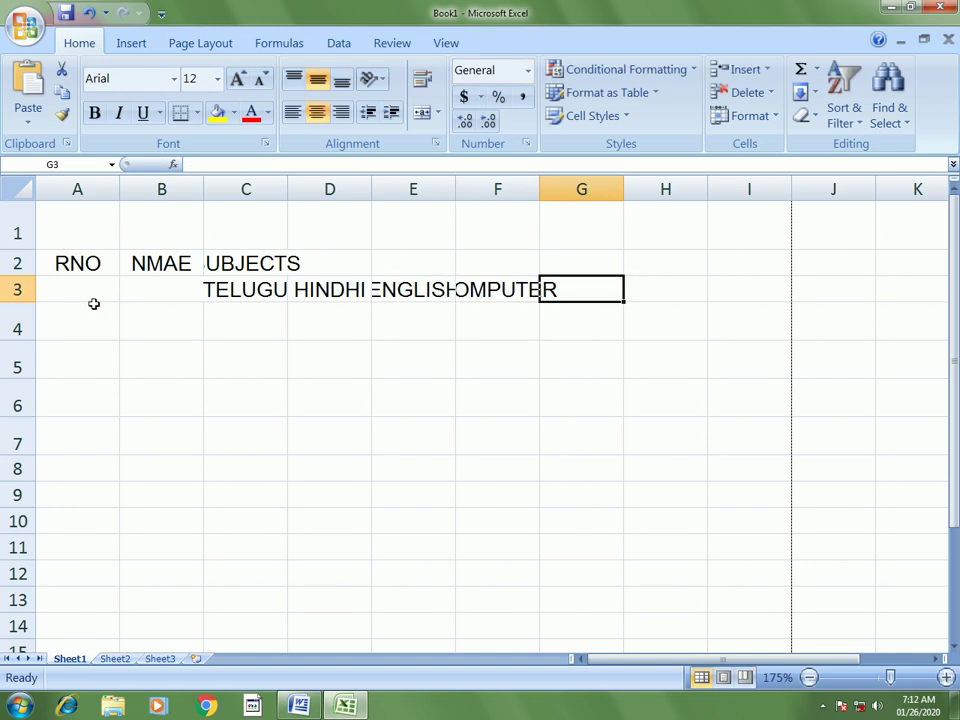
- Enter the headings TOTAL in G3 and AVERAGE in H3
type("TOTAL")
key("Tab")
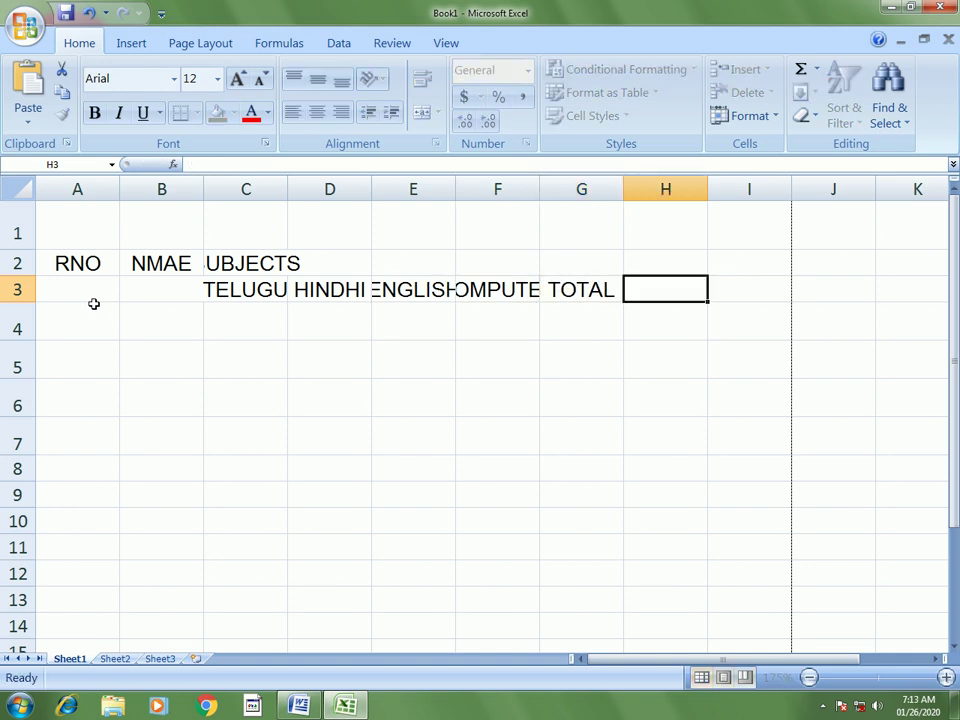
type("AVERAGE")
key("Tab")
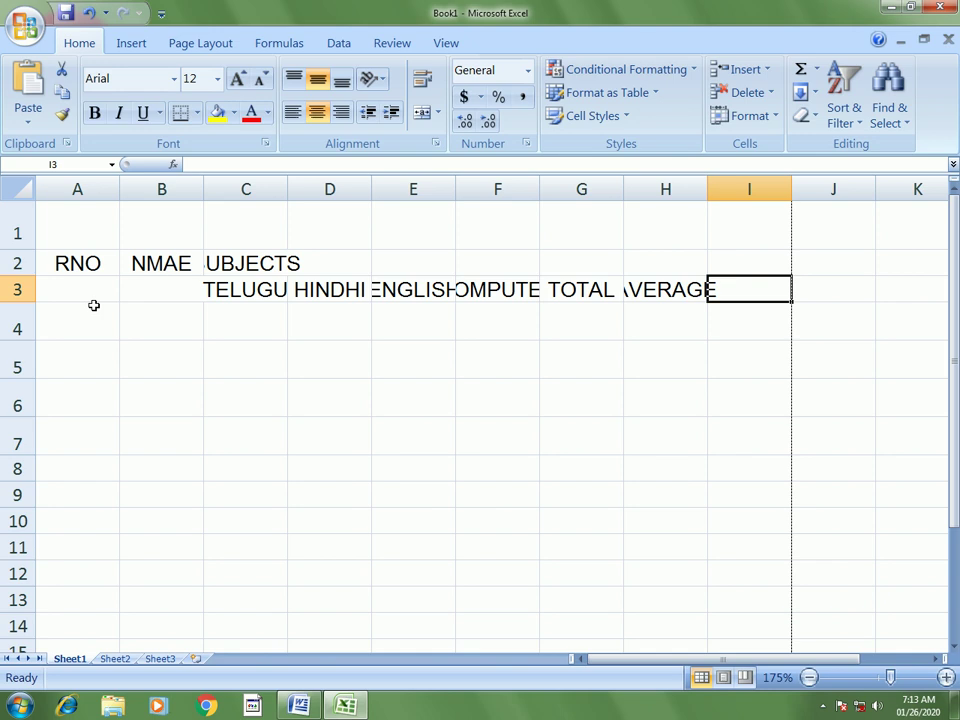
- Enter the heading PHONE NUMBER in I2, with STUDENT in I3 and PARENT in J3
key("Up")
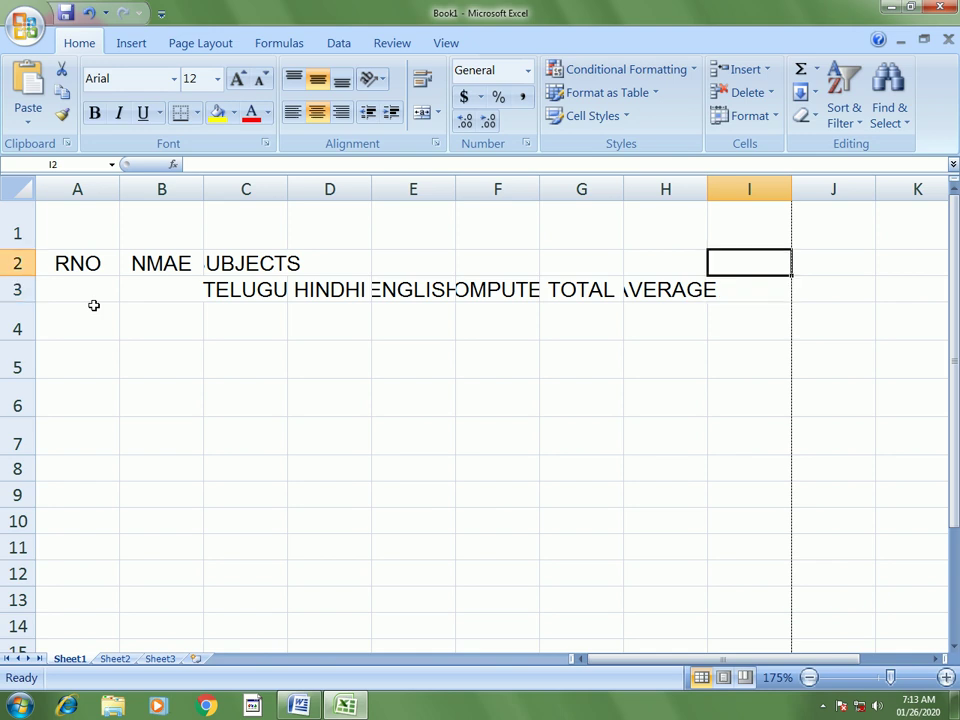
type("PHONE NU")
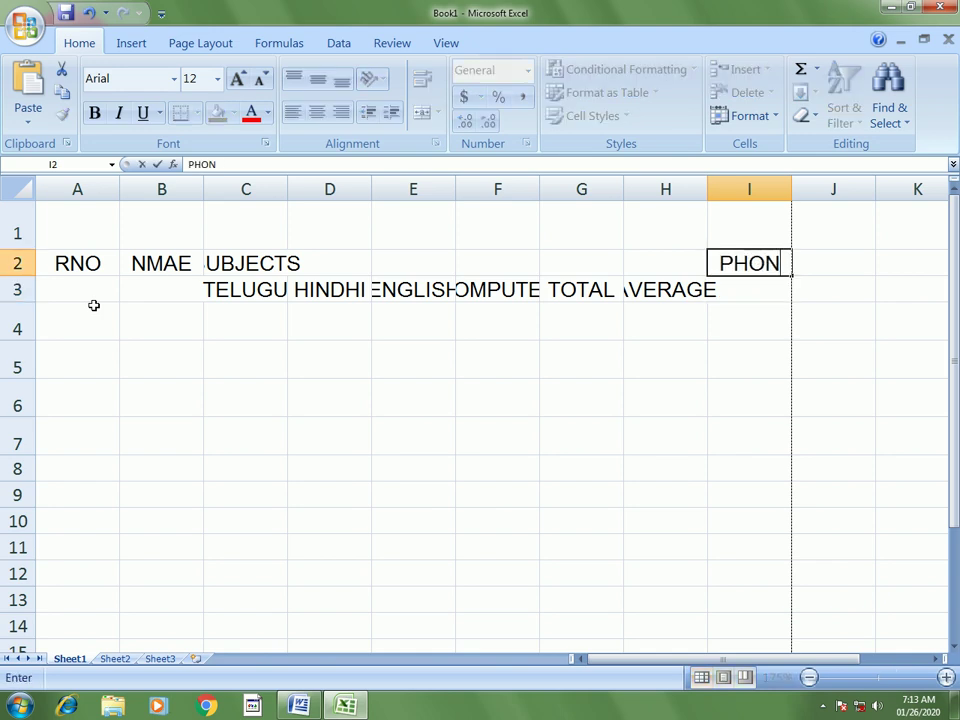
type("ER")
key("Return")
type("STUDENT")
key("Tab")
type("PARENT")
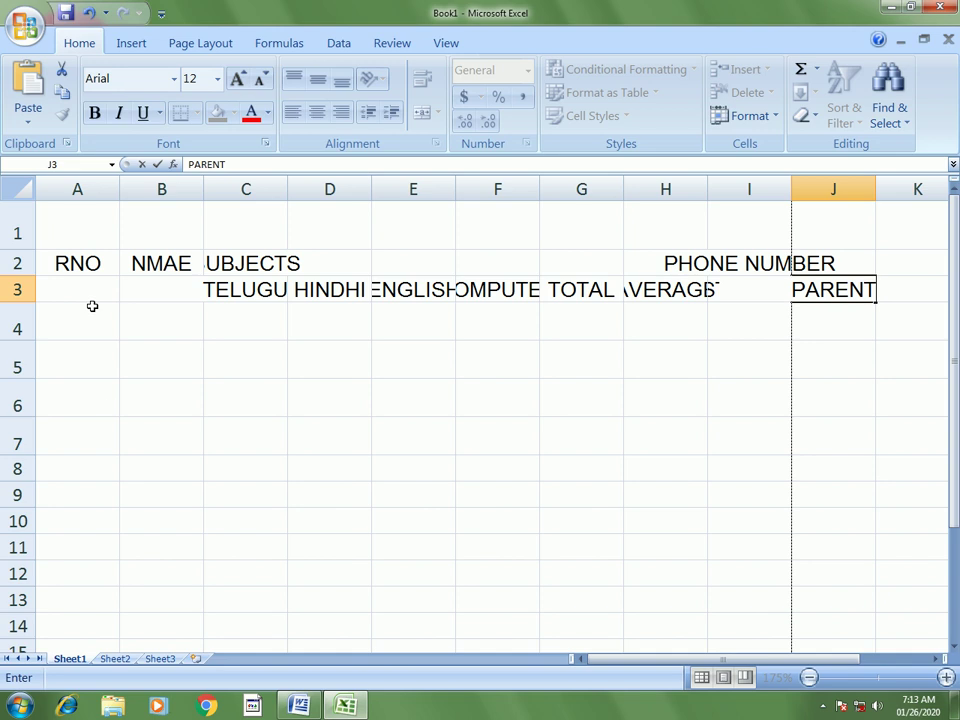
left_click(255, 467)
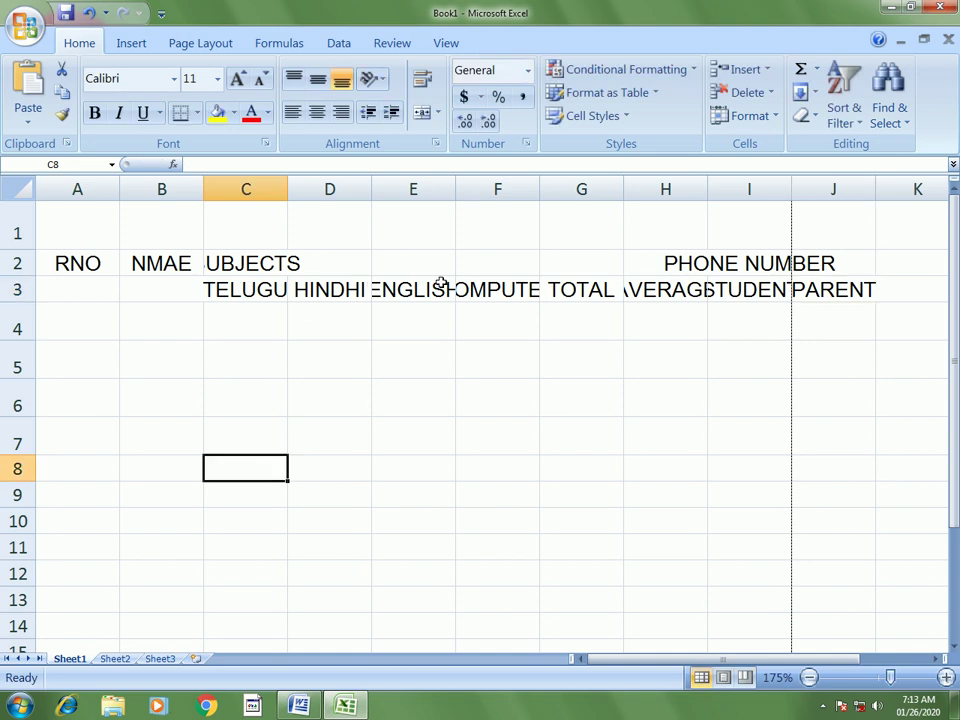
- Merge and centre A2:A3 and angle the RNO heading counterclockwise
left_click_drag(75, 263, 77, 282)
left_click(423, 113)
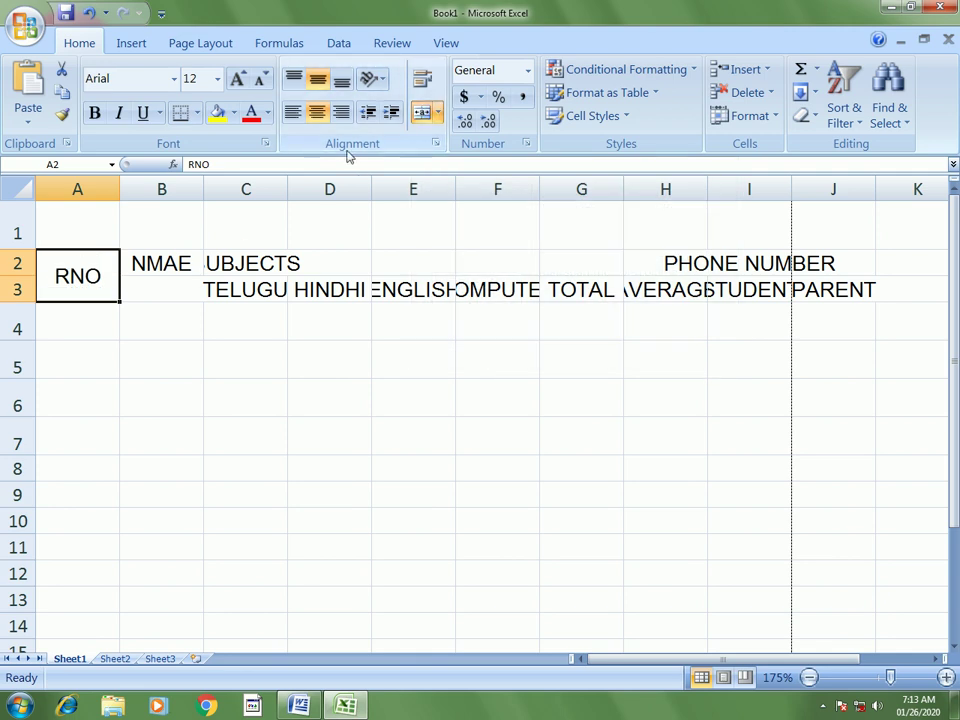
left_click(382, 88)
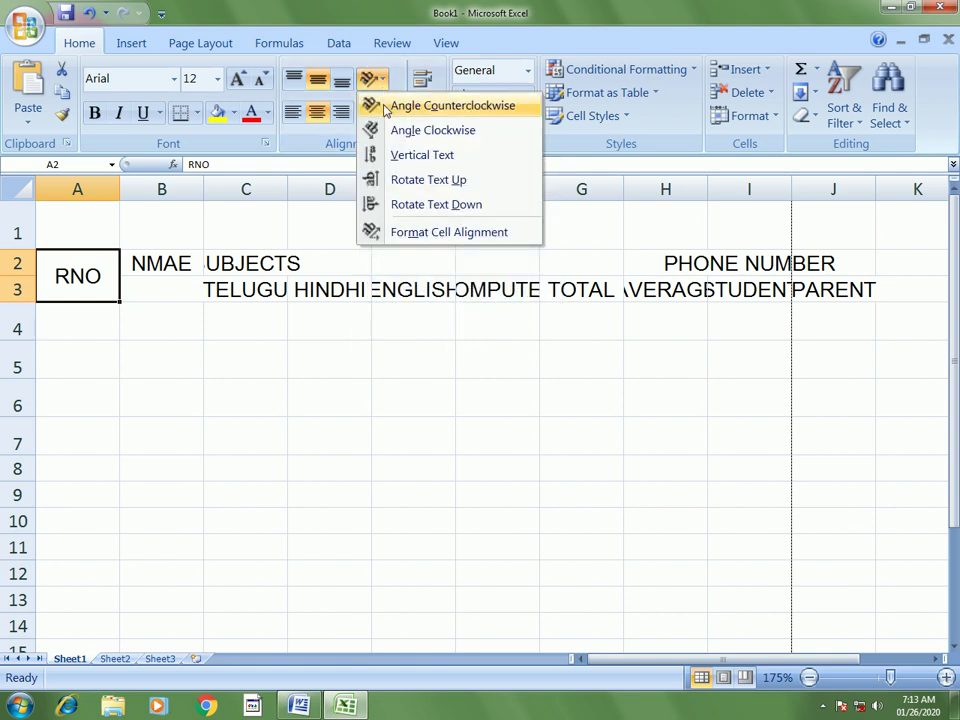
left_click(385, 106)
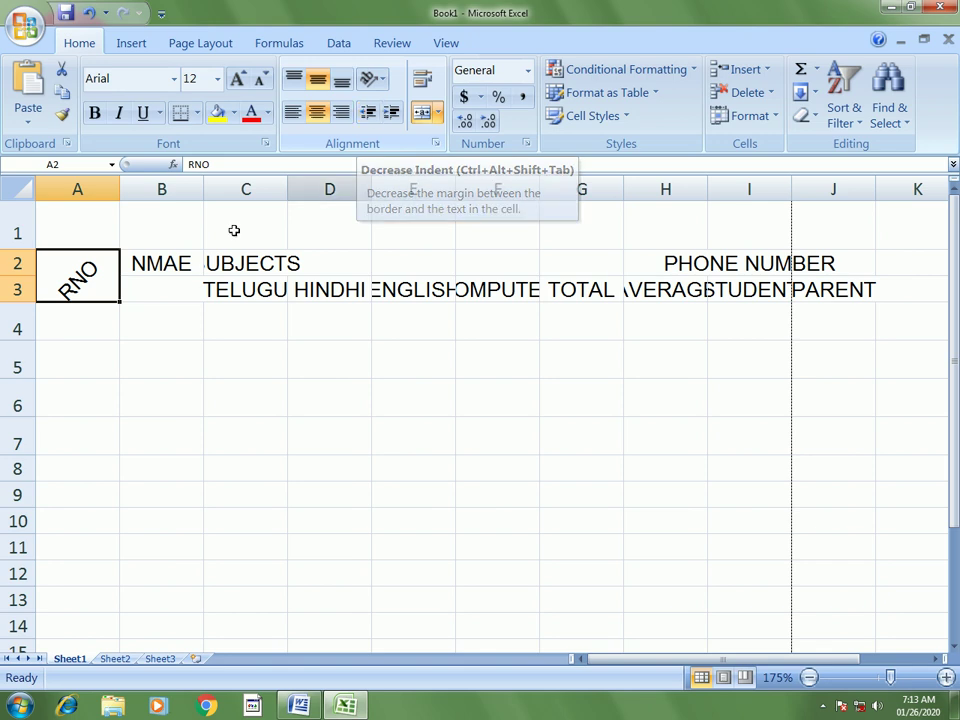
- Merge and centre B2:B3 for the NMAE heading and C2:F2 for the SUBJECTS heading
left_click(178, 262)
left_click_drag(176, 268, 174, 286)
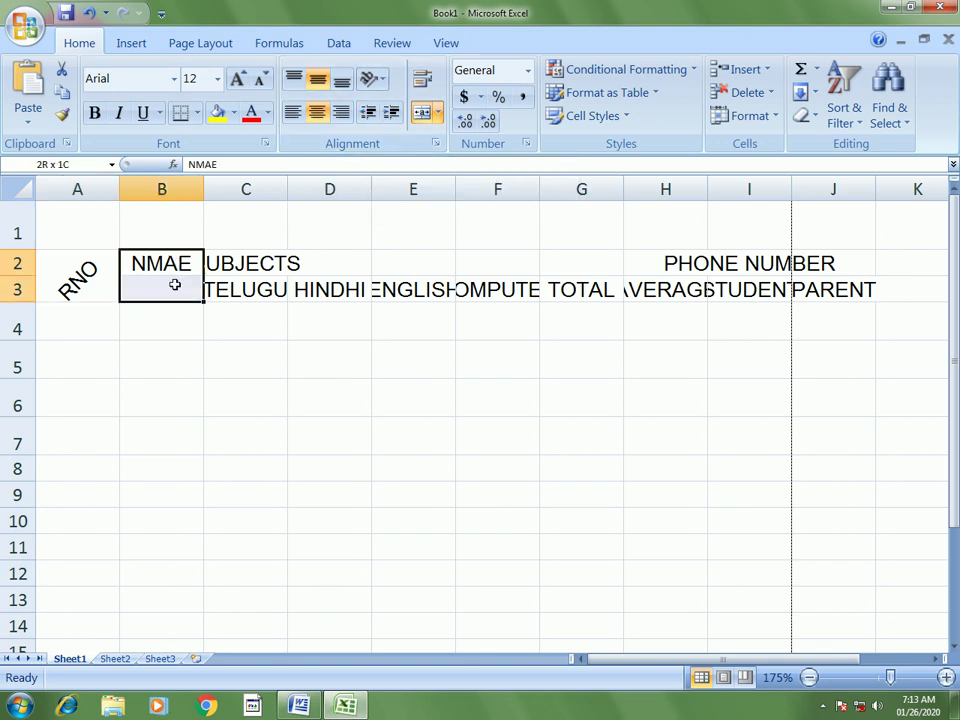
left_click(423, 118)
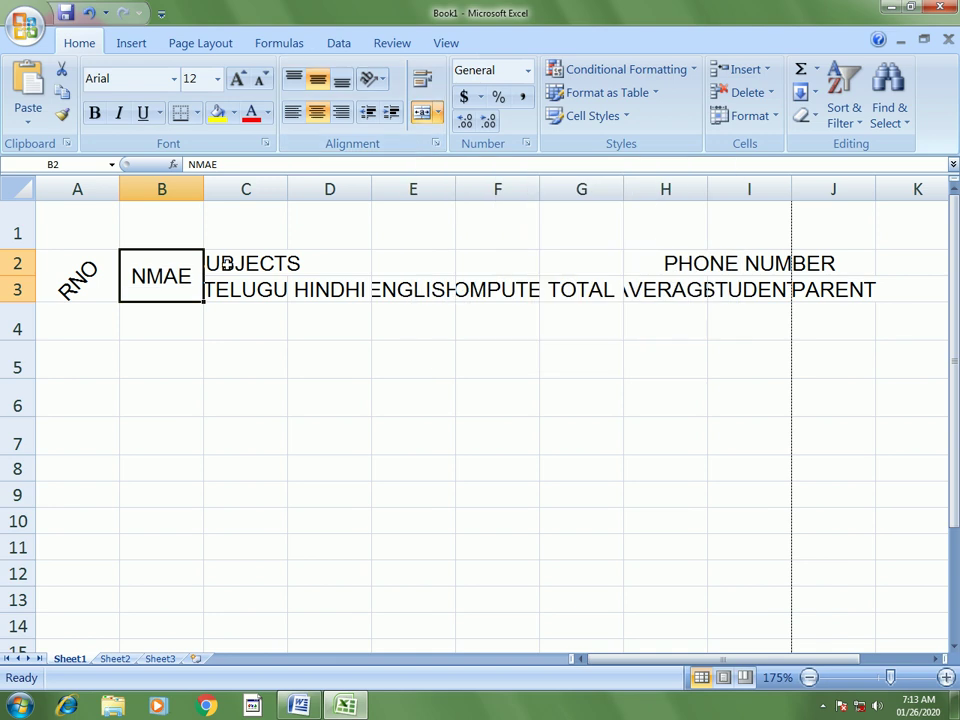
left_click_drag(224, 263, 441, 255)
left_click_drag(527, 268, 257, 259)
left_click(423, 112)
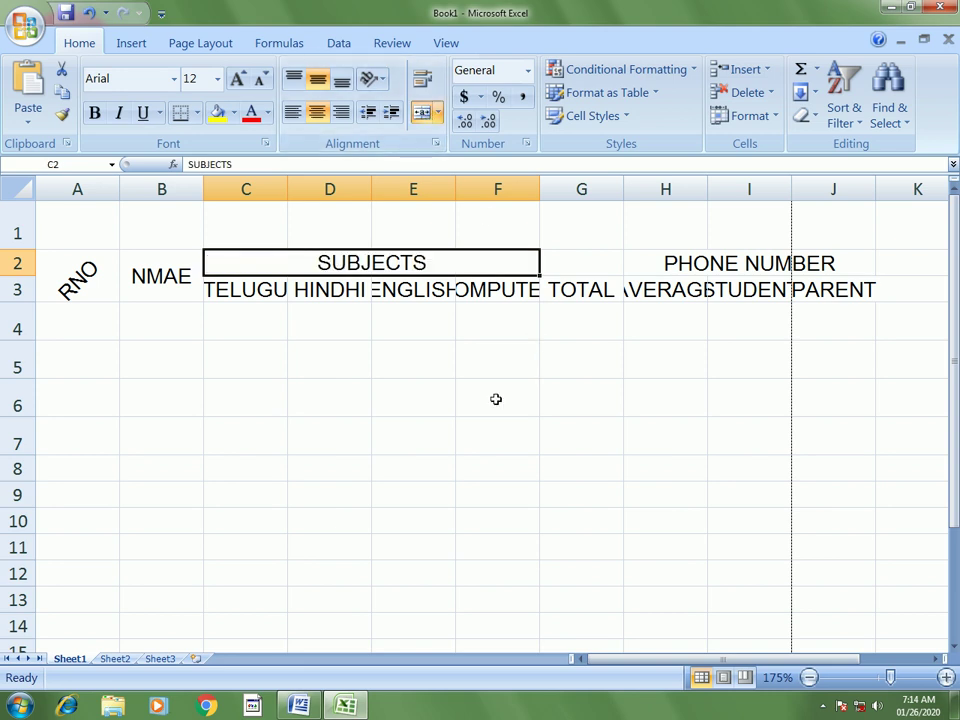
- Widen columns C to F so that each subject heading fits its cell
left_click_drag(287, 184, 299, 183)
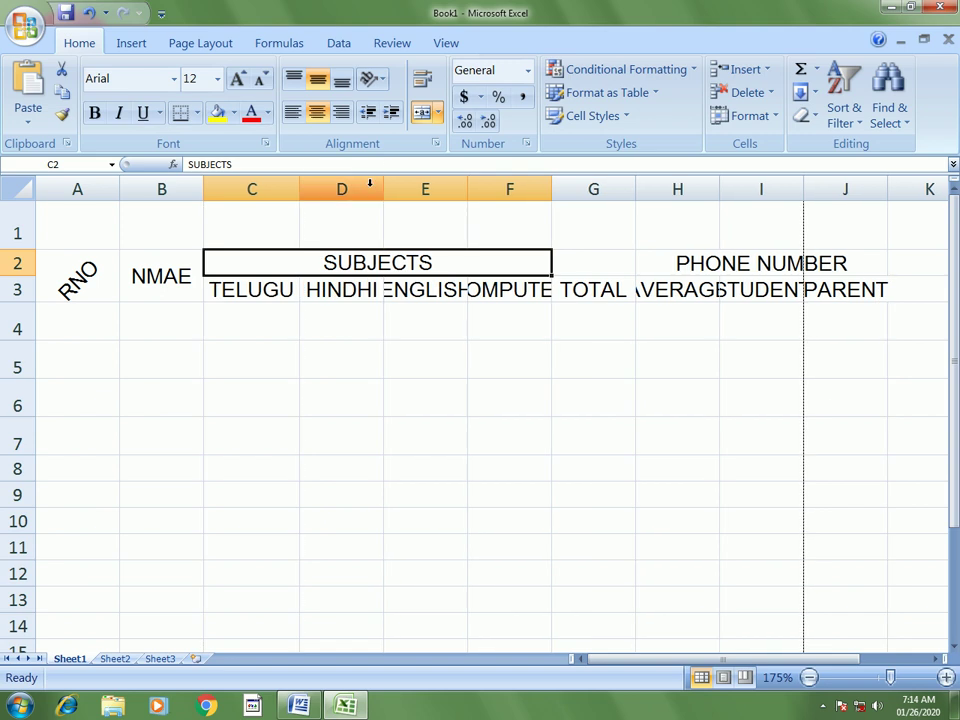
left_click_drag(386, 184, 399, 181)
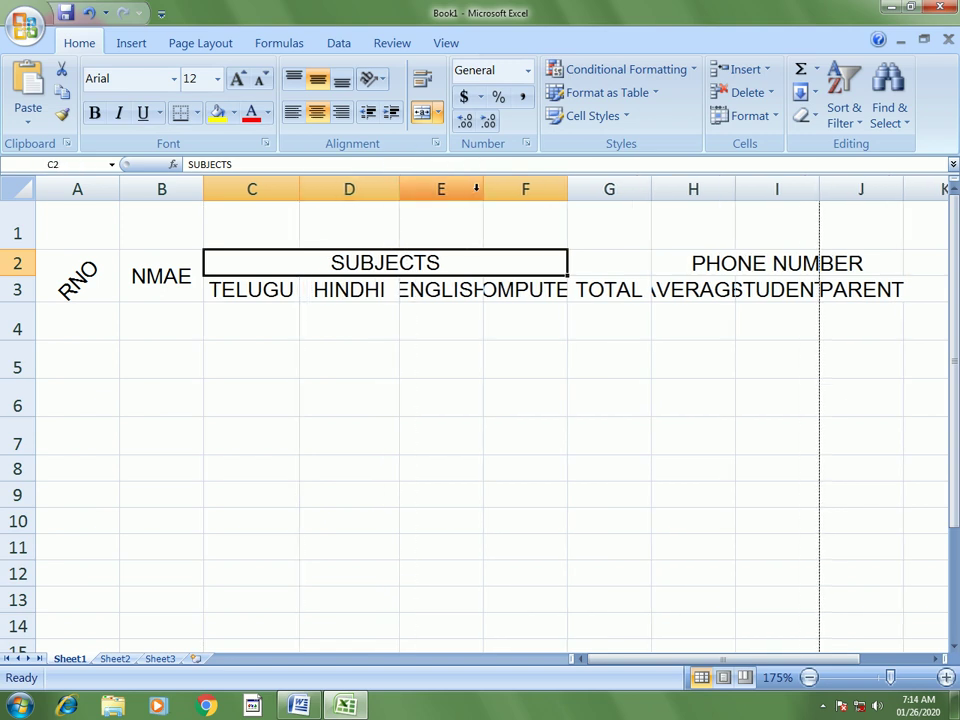
left_click_drag(484, 186, 506, 185)
left_click_drag(591, 186, 628, 178)
- Set HINDHI in D3 to vertical text and apply Rotate Text Up to ENGLISH in E3
left_click(285, 289)
left_click(348, 291)
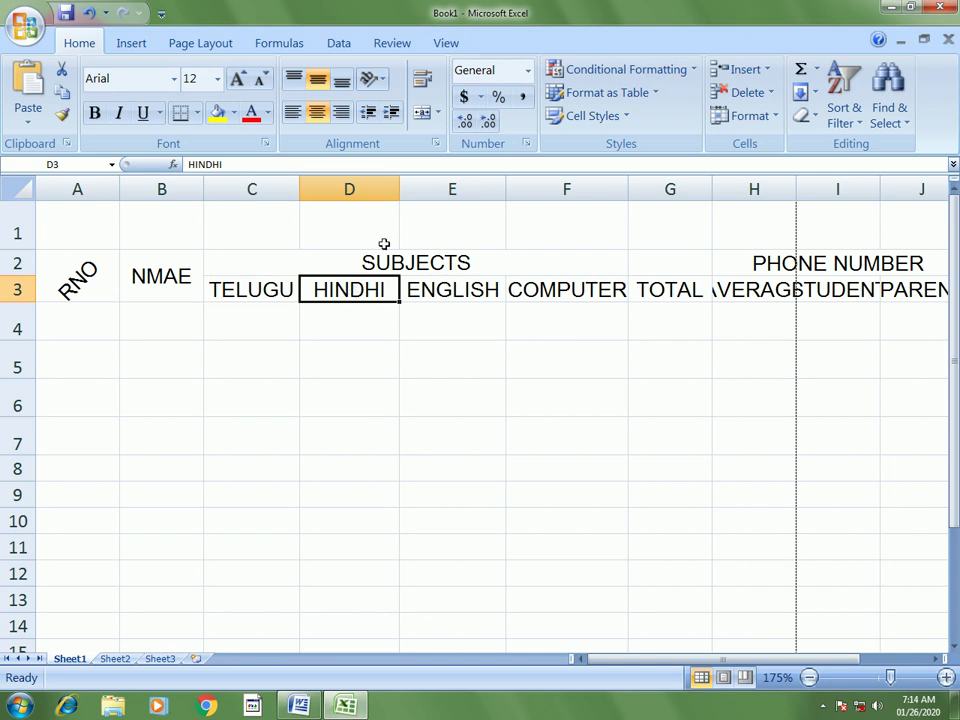
left_click(379, 84)
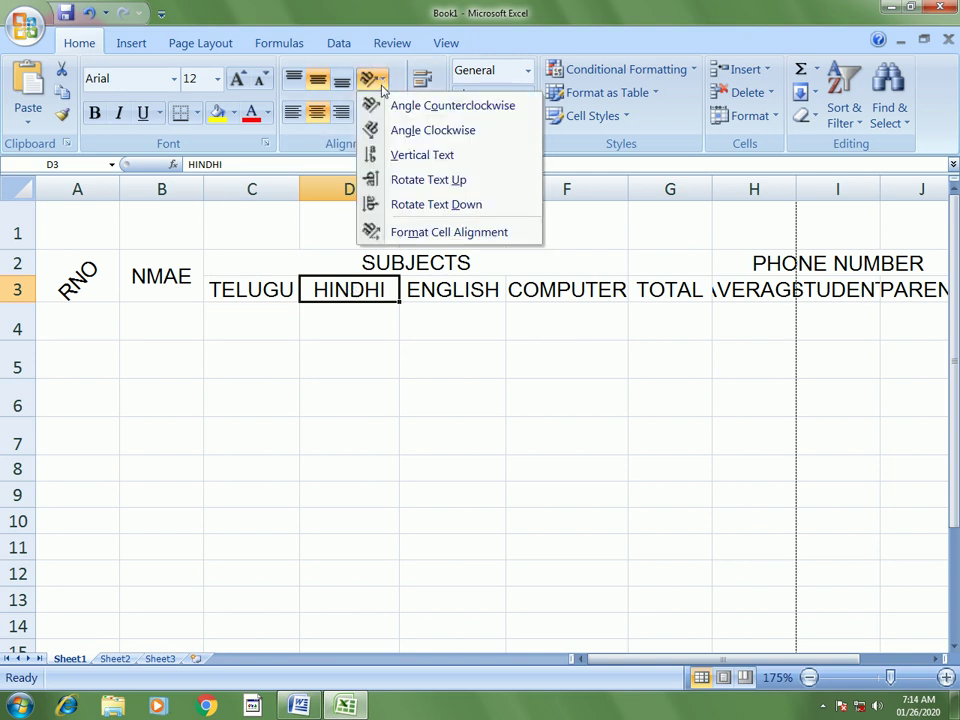
left_click(393, 167)
left_click(450, 356)
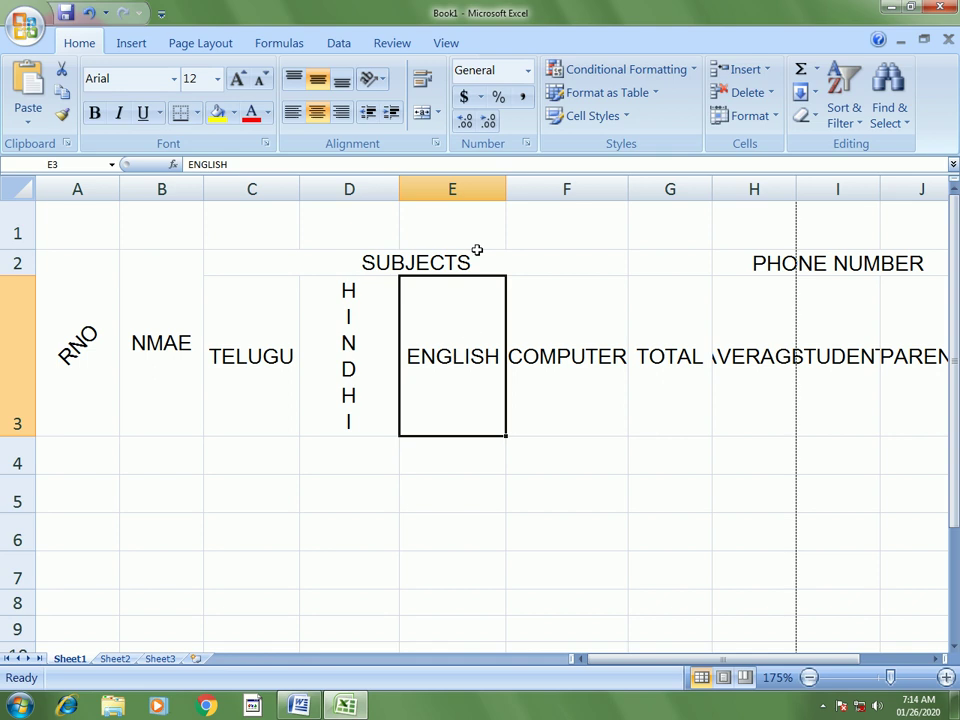
left_click(380, 81)
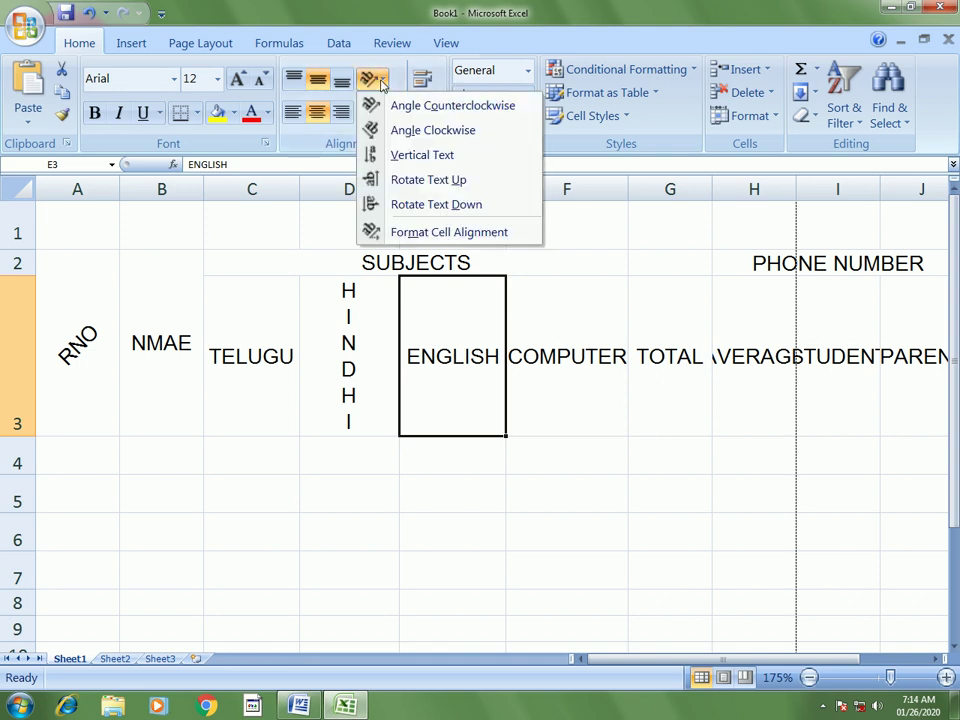
left_click(405, 180)
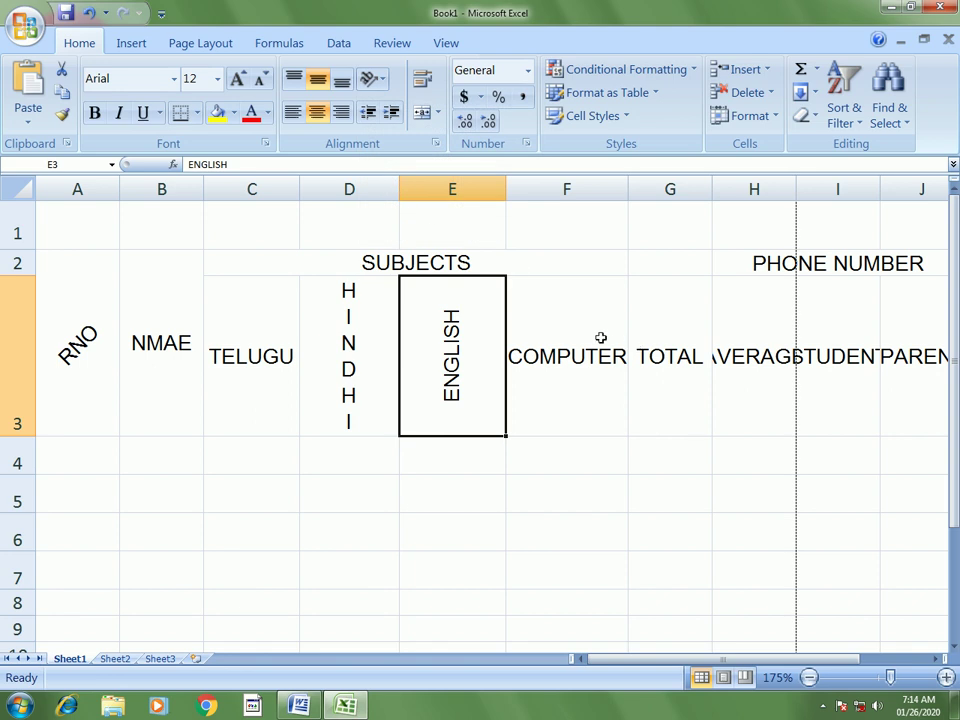
- Merge and centre G2:G3 for TOTAL and H2:H3 for AVERAGE, and widen column H to fit its heading
left_click(665, 378)
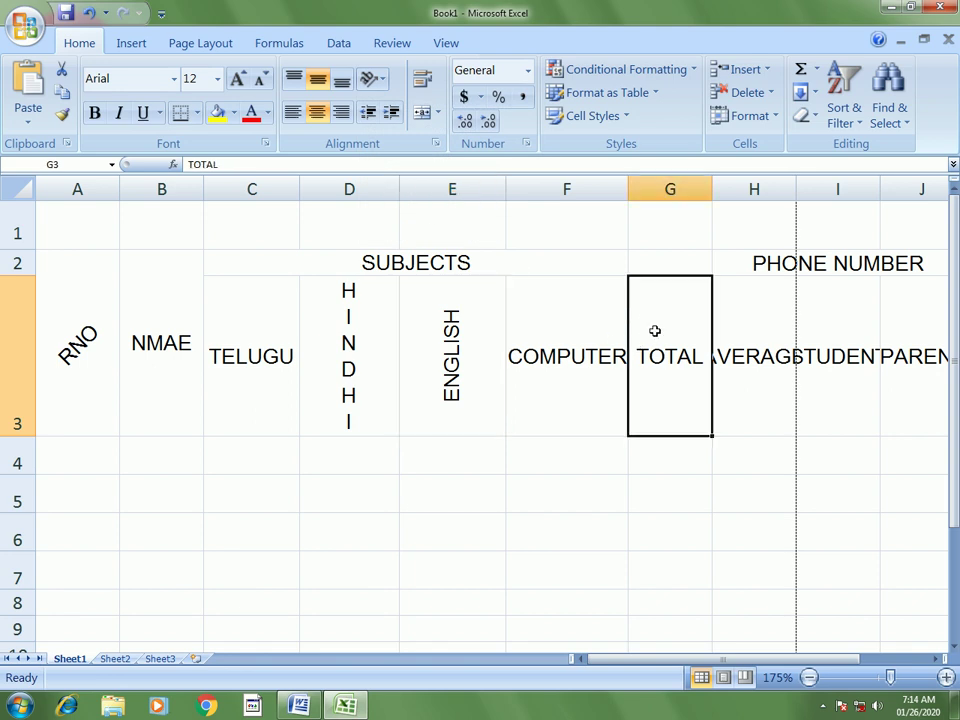
left_click_drag(655, 281, 658, 263)
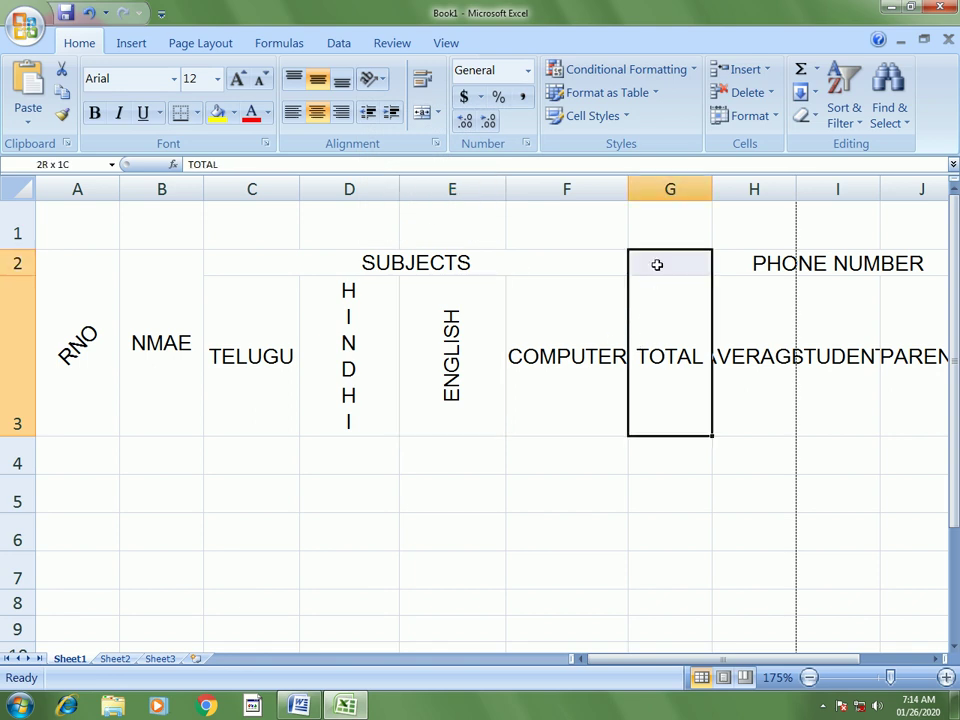
left_click(422, 116)
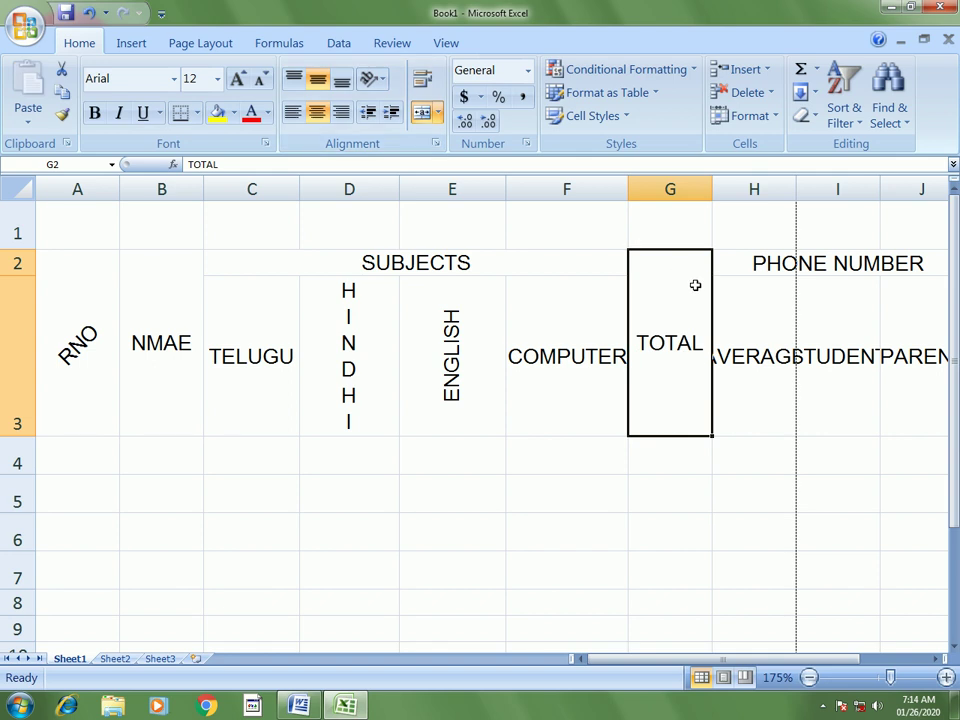
left_click_drag(765, 378, 746, 263)
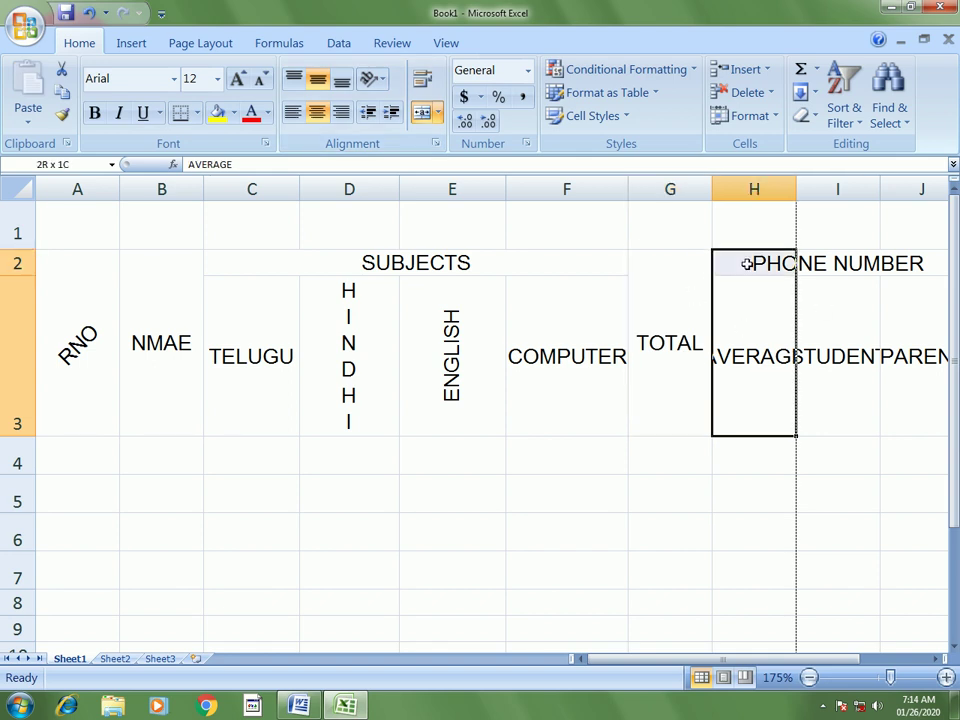
left_click(423, 114)
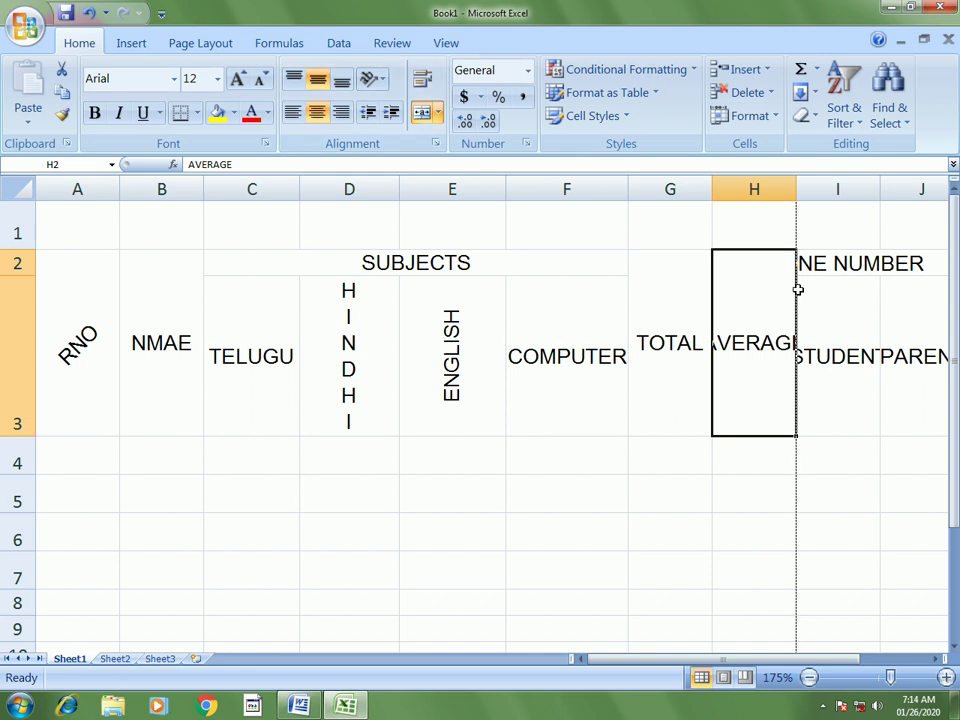
left_click_drag(799, 186, 831, 185)
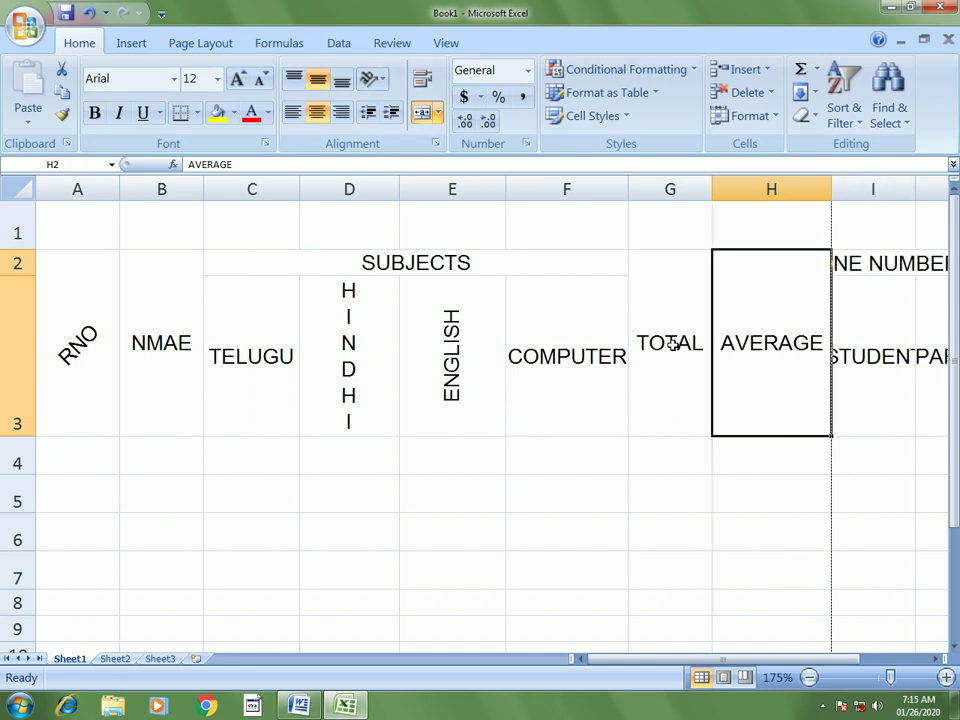
- Widen column I and merge and centre the PHONE NUMBER heading across I2:J2
scroll(672, 343, "down", 2)
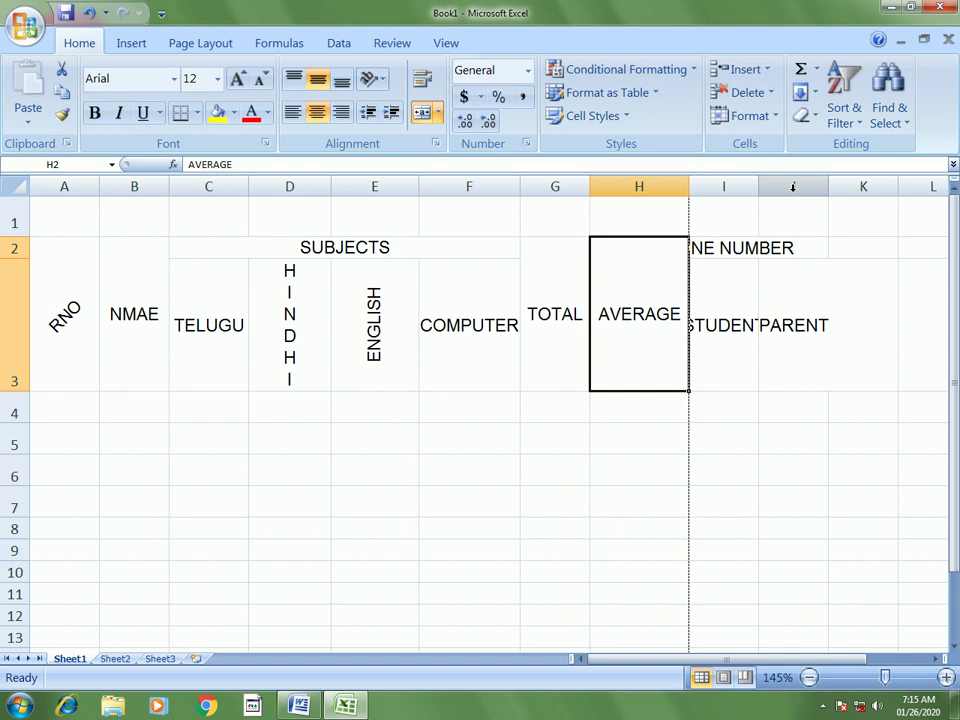
left_click_drag(757, 186, 842, 180)
left_click_drag(872, 253, 786, 243)
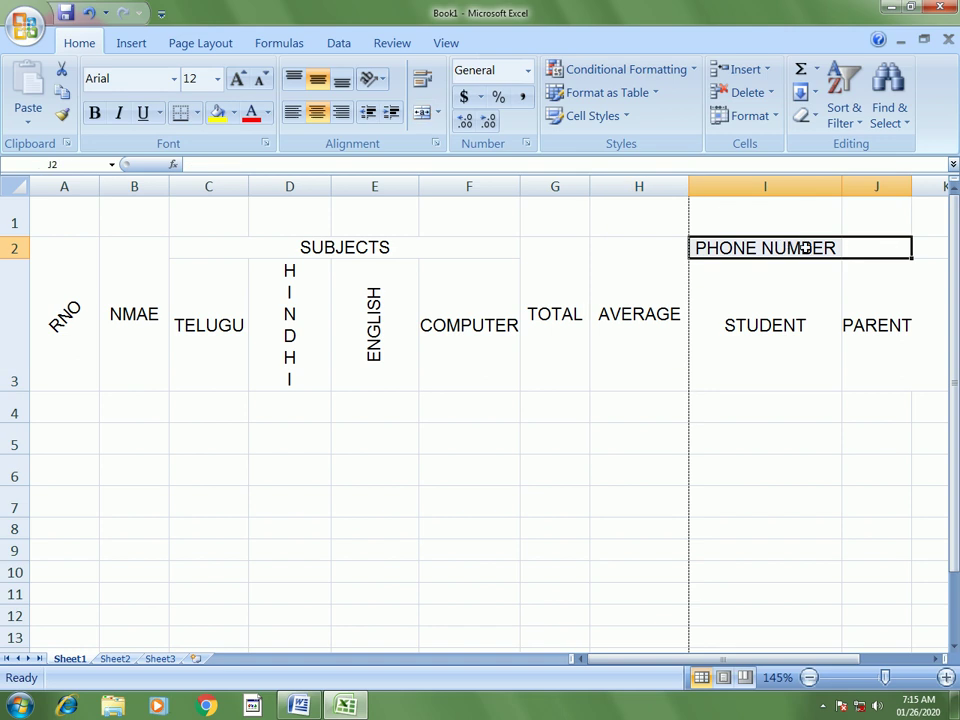
left_click(427, 115)
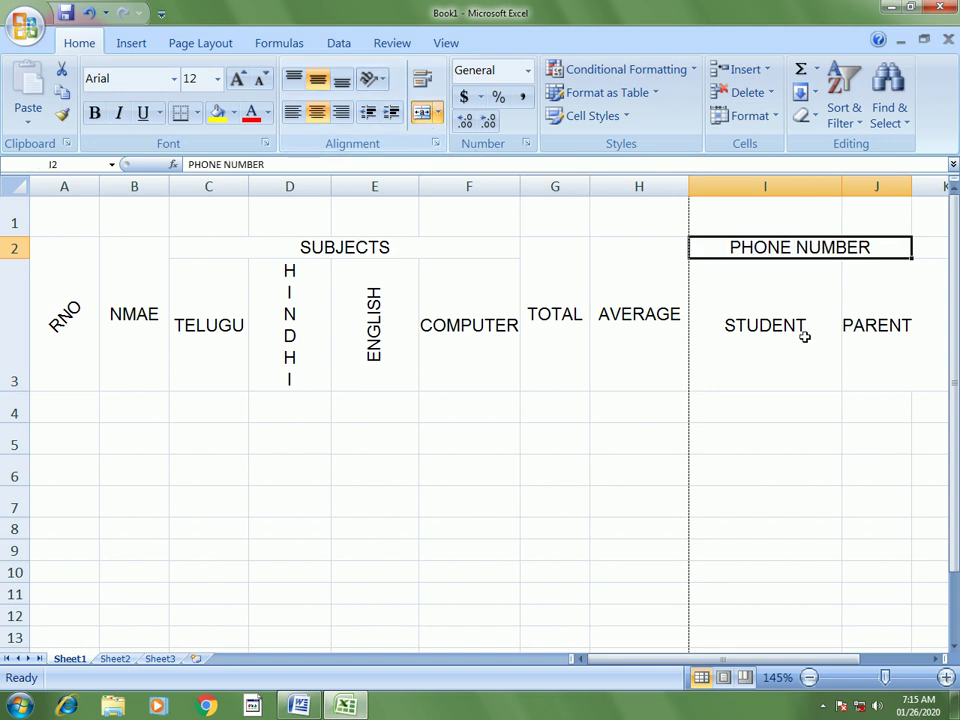
- Resize columns I and J together to one equal width that fits the STUDENT and PARENT headings
left_click_drag(883, 304, 767, 311)
left_click(321, 113)
left_click(321, 113)
left_click_drag(841, 187, 793, 186)
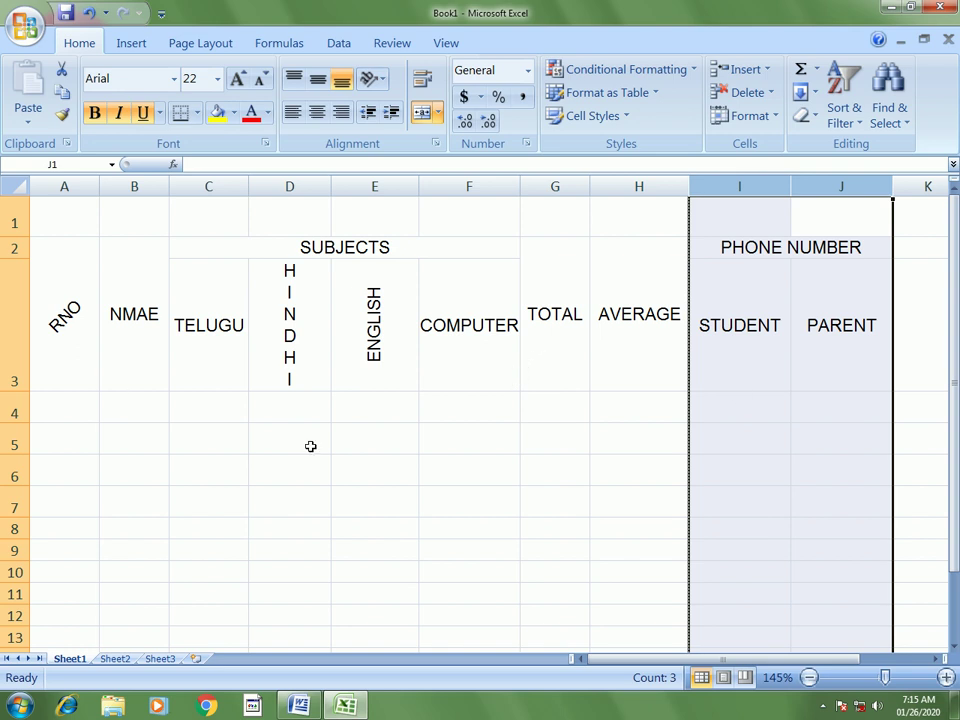
- Enter the roll numbers 1, 2, 3 and 4 in A4:A7 under the RNO heading
left_click(65, 405)
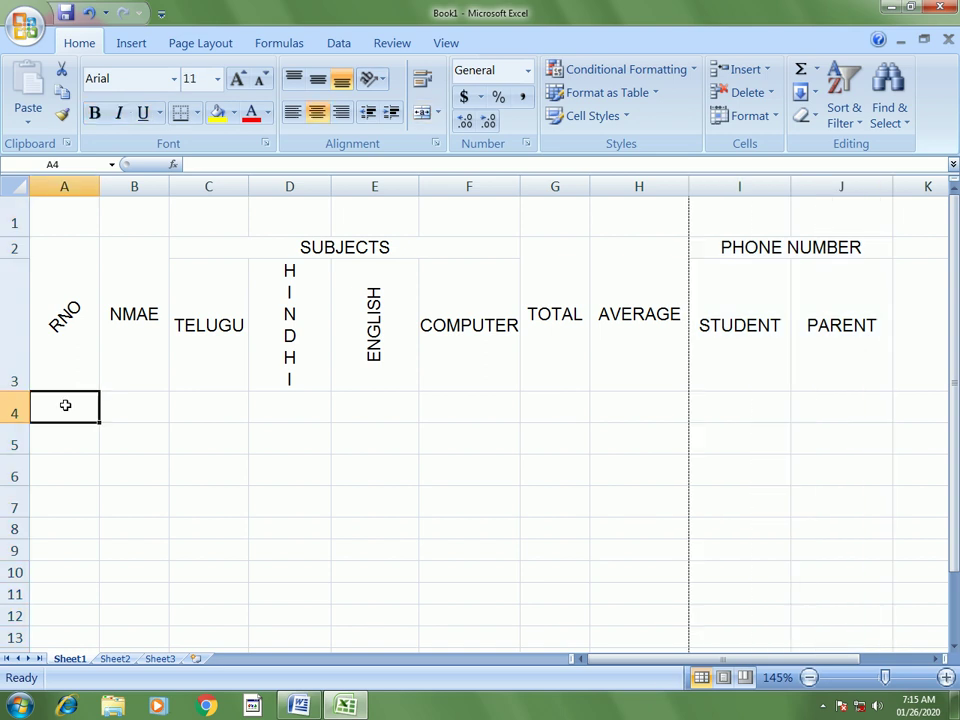
type("1")
key("Return")
type("2")
key("Return")
type("3")
key("Return")
type("4")
key("Return")
key("Right")
key("Up")
left_click_drag(60, 410, 58, 499)
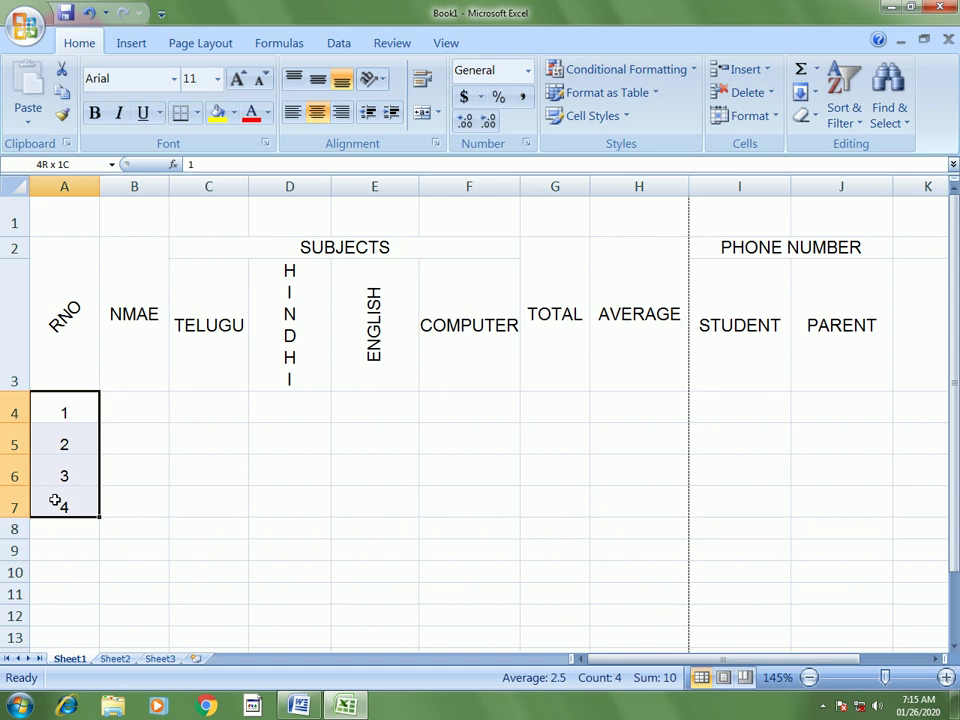
- Widen column B slightly and enter the four students' first names in B4:B7
left_click(128, 402)
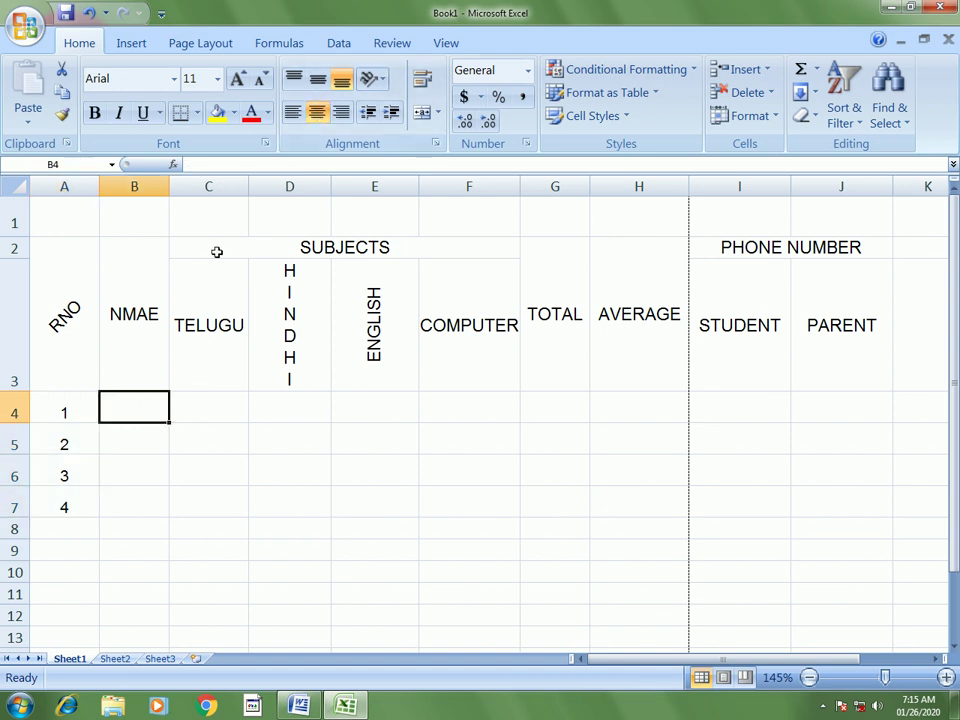
left_click_drag(170, 186, 180, 186)
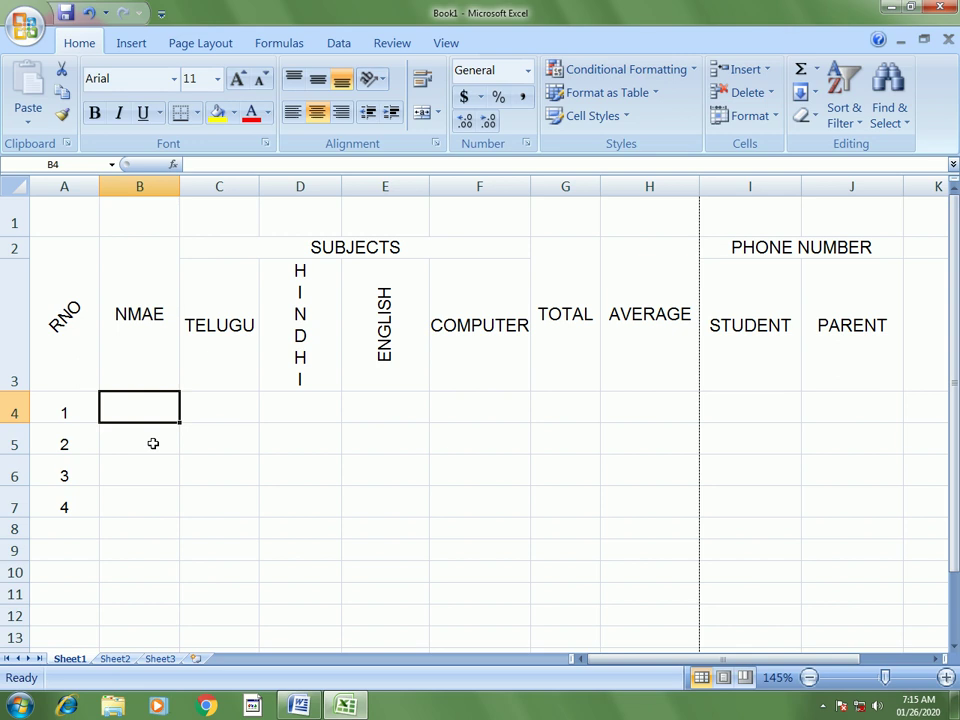
type("AD")
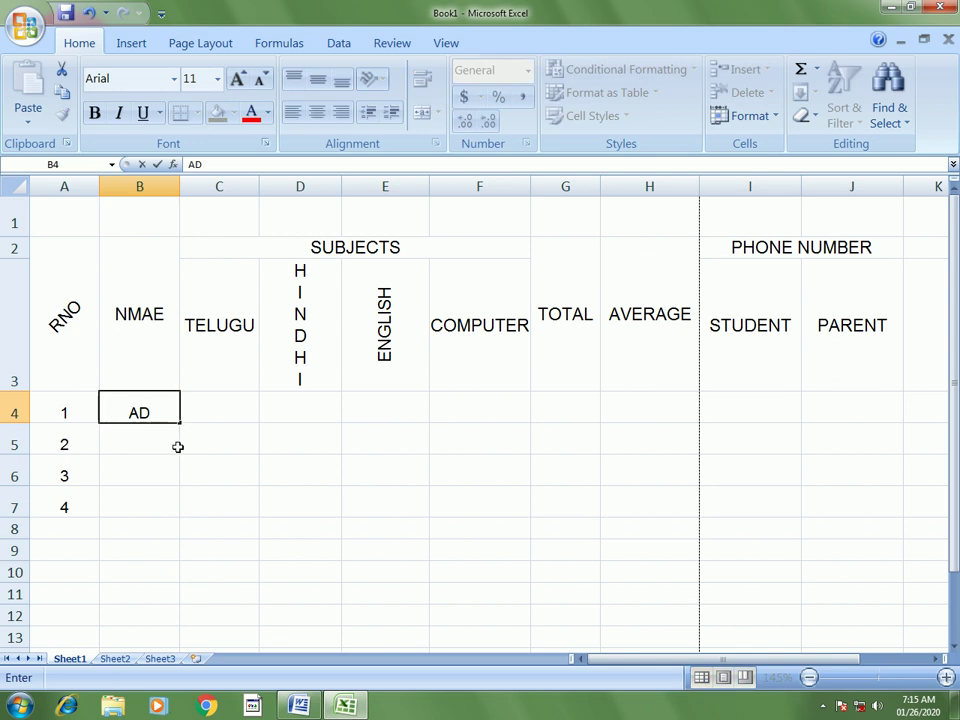
key("BackSpace")
type("ditya")
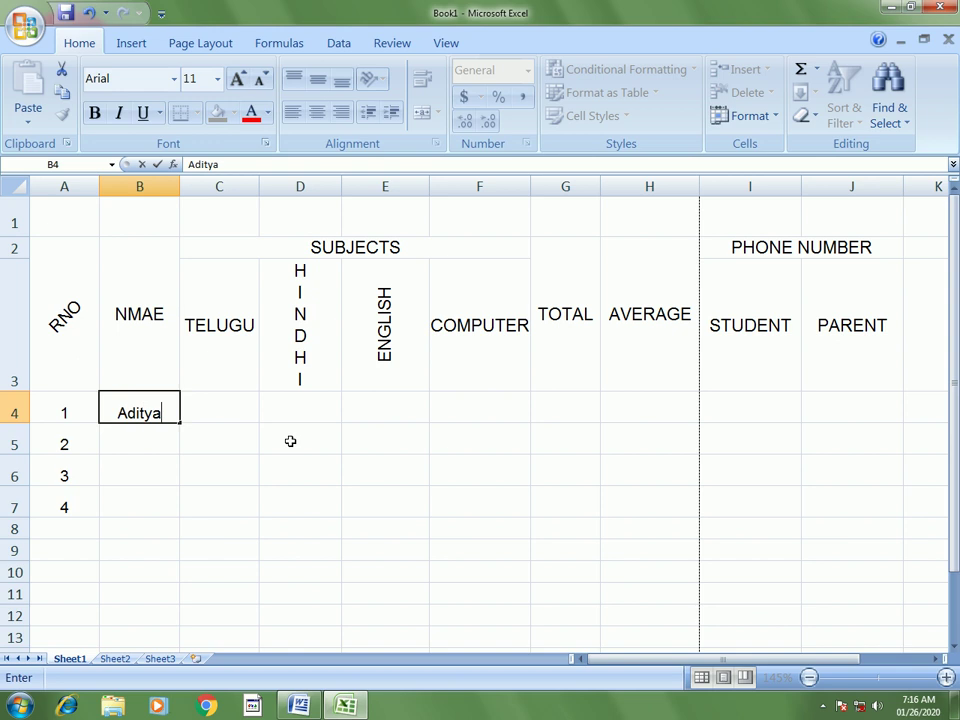
key("Return")
type("Supriya")
key("Return")
type("Lalitha")
key("Return")
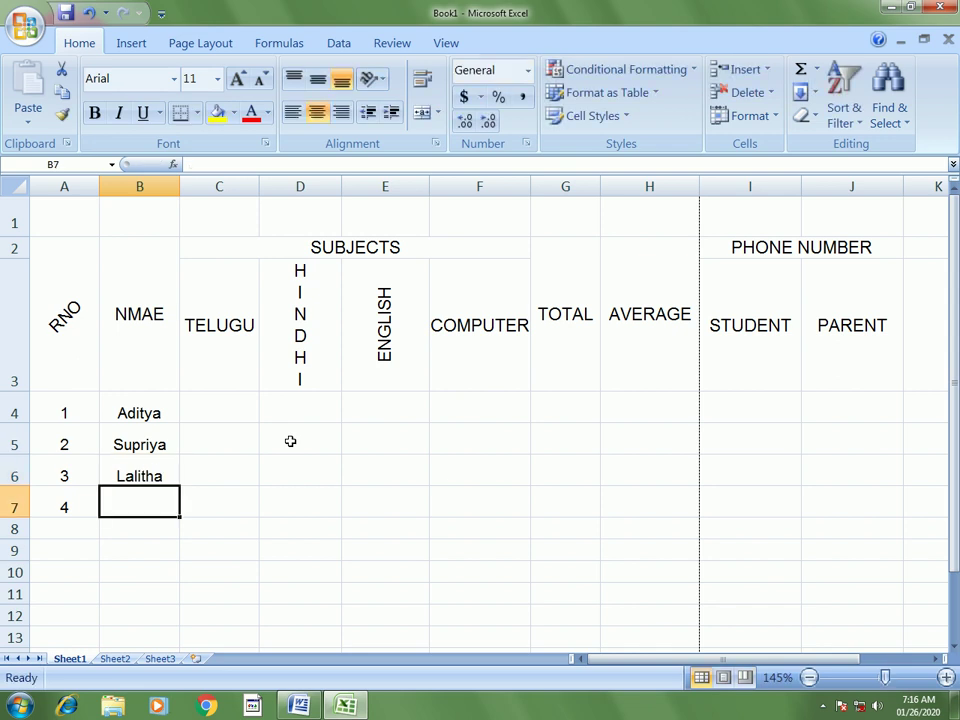
type("Srinivas")
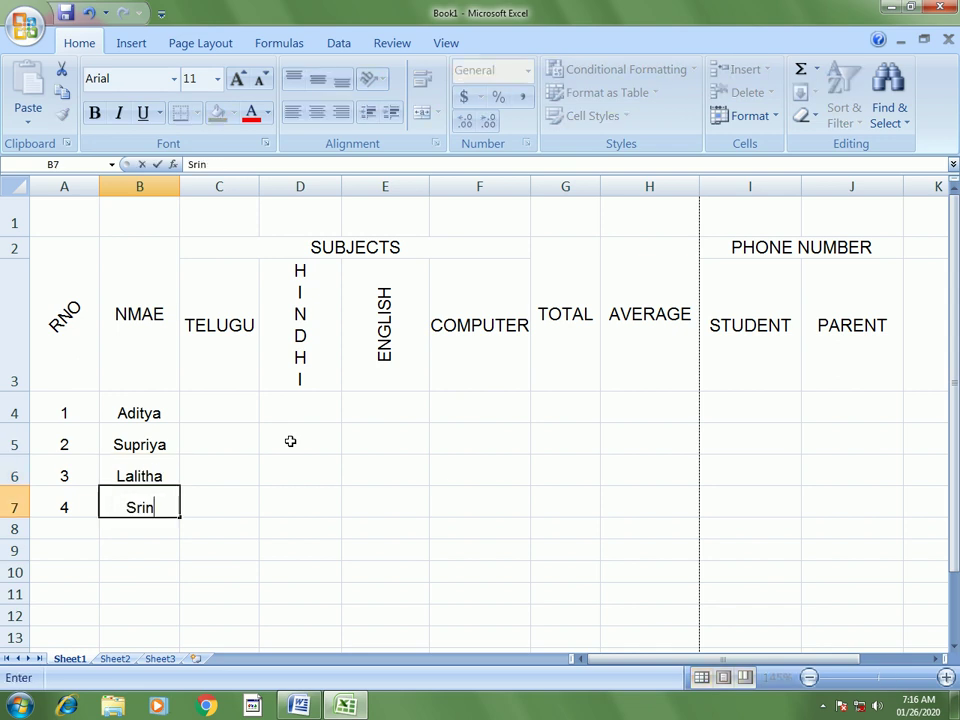
key("Tab")
- Enter the TELUGU marks 95, 39, 22 and 36 in C4:C7
key("Up")
key("Up")
key("Up")
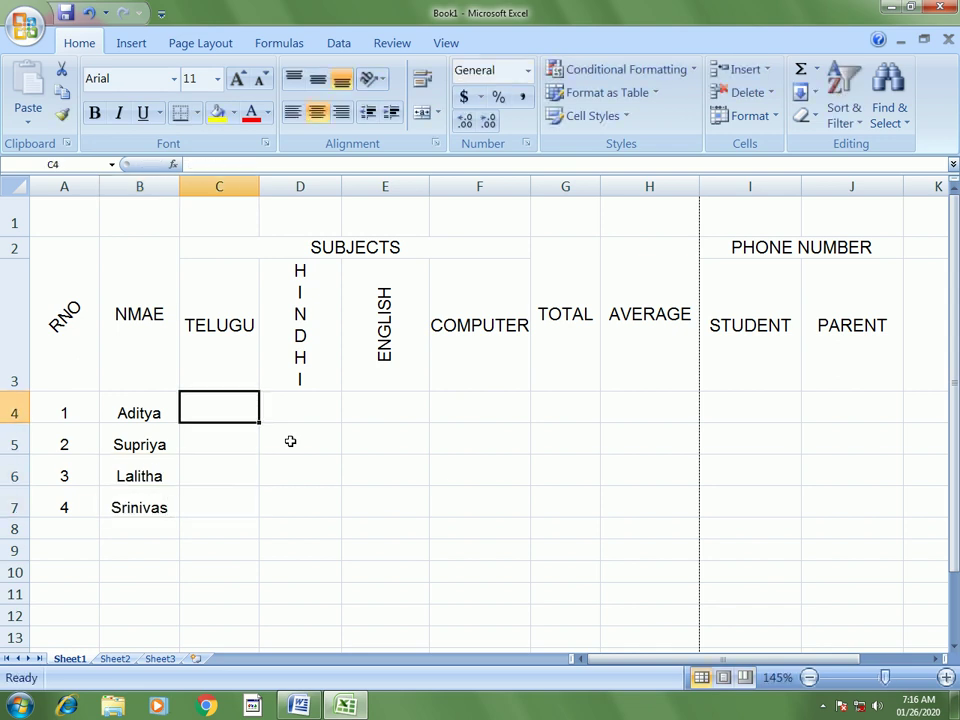
type("95")
key("Return")
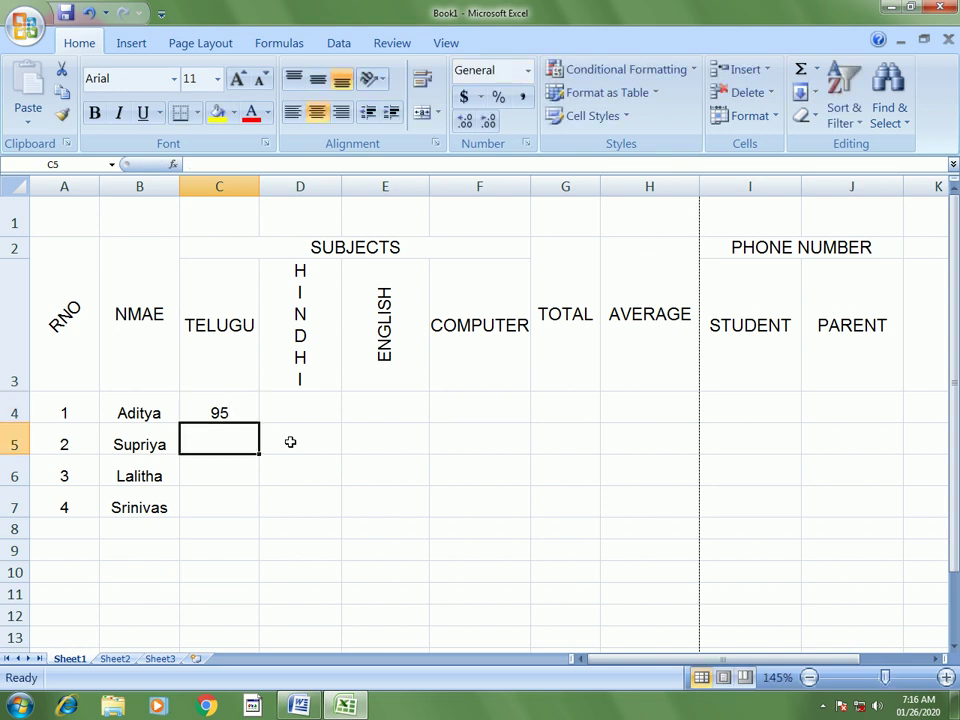
type("39")
key("Return")
type("22")
key("Return")
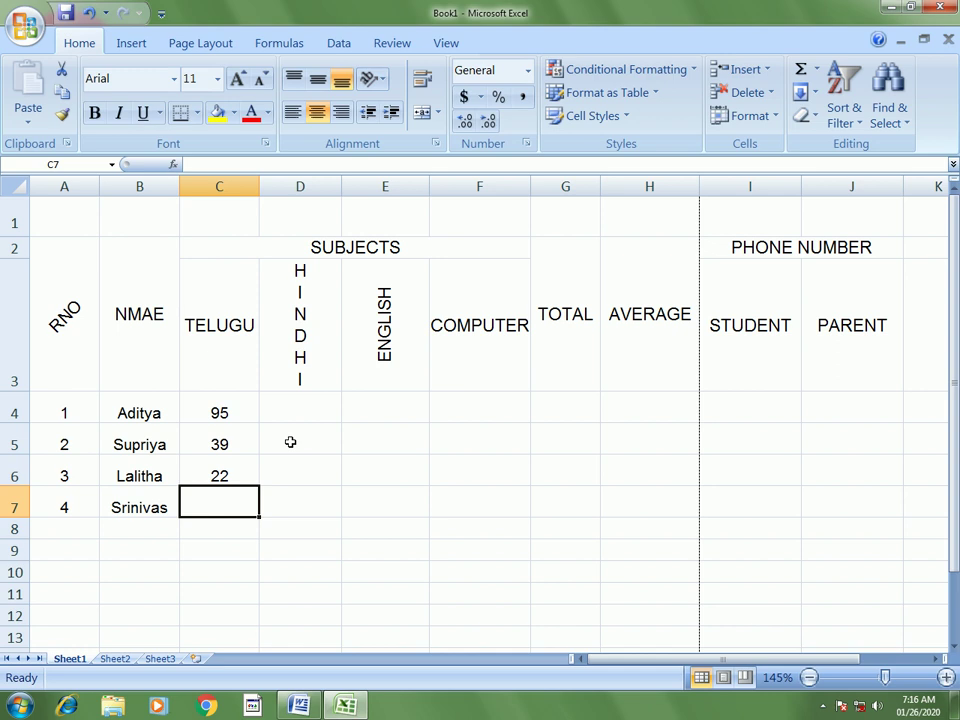
type("36")
key("Right")
- Enter the HINDHI marks 99, 45, 64 and 42 in D4:D7
key("Up")
key("Up")
key("Up")
key("Up")
key("Down")
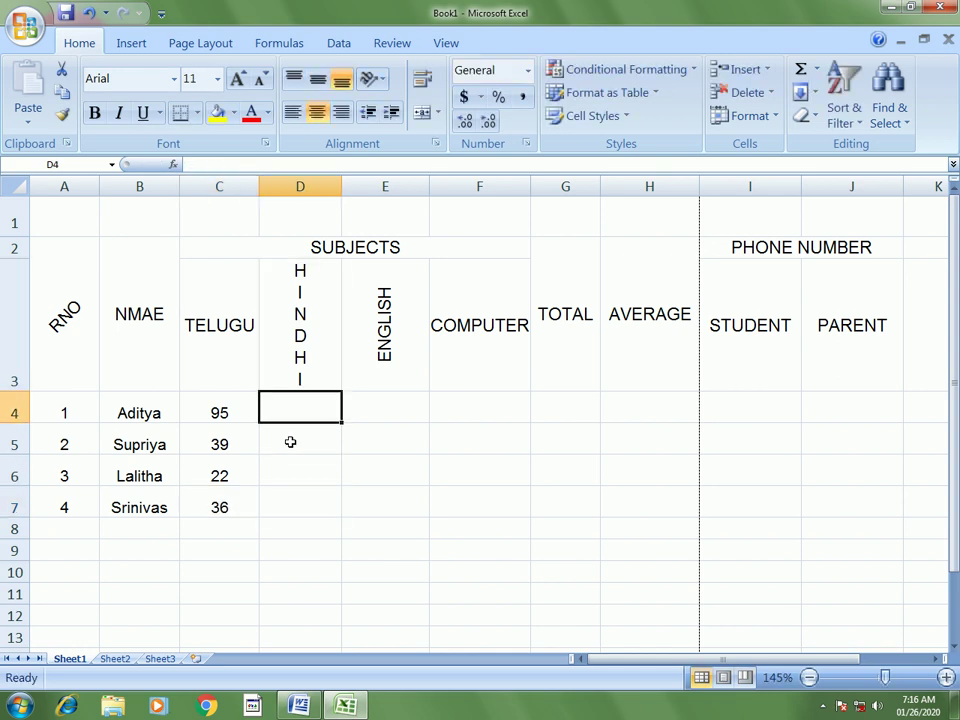
type("99")
key("Return")
type("45")
key("Return")
type("64")
key("Return")
type("42")
key("Right")
- Enter the ENGLISH marks 62, 63, 5 and 55 in E4:E7
key("Up")
key("Up")
key("Up")
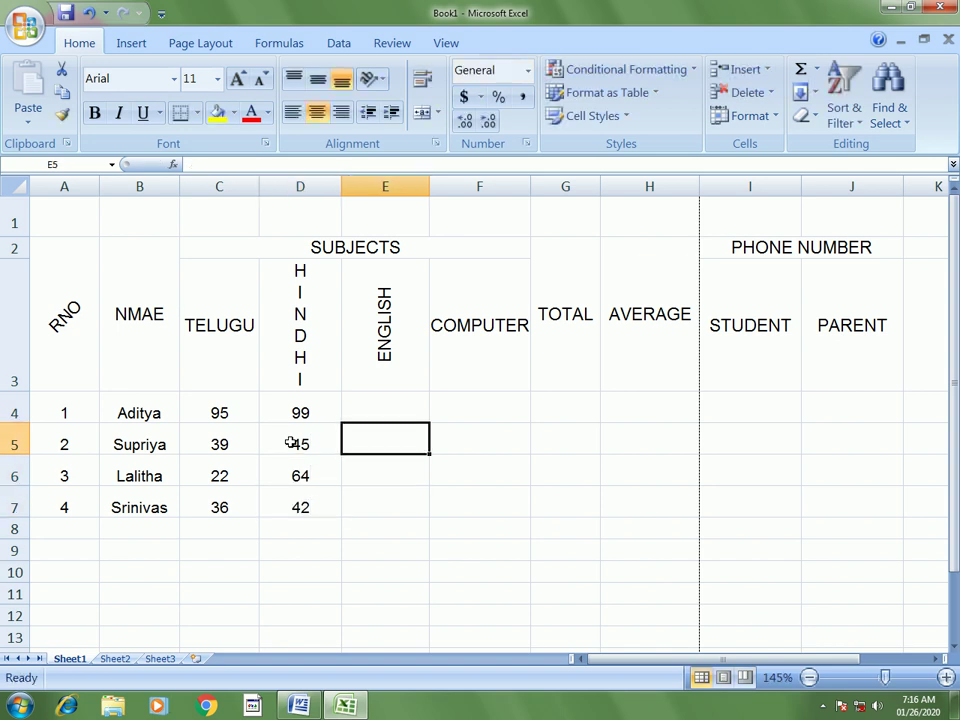
type("62")
type("63")
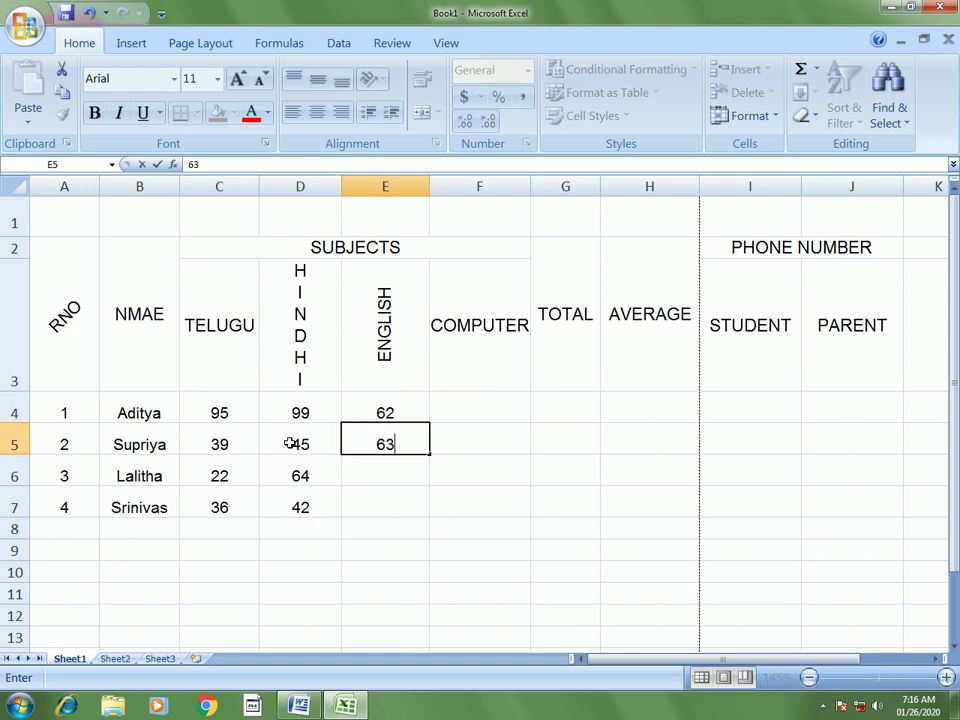
key("Return")
type("5")
key("Return")
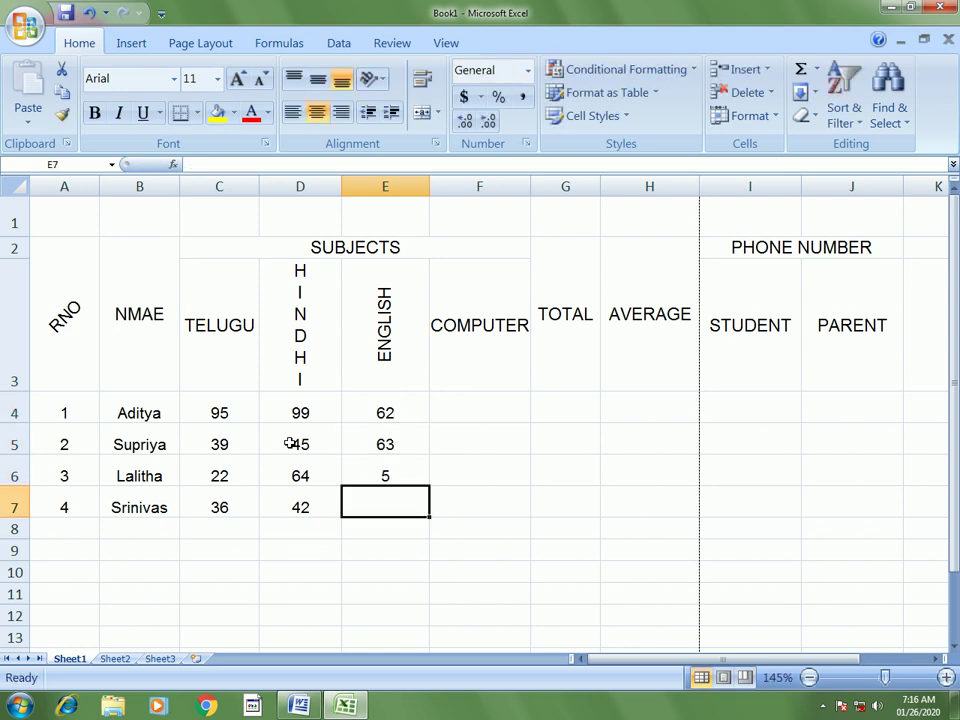
type("55")
key("Tab")
- Enter the COMPUTER marks 35, 92, 52 and 51 in F4:F7
key("Up")
key("Up")
key("Up")
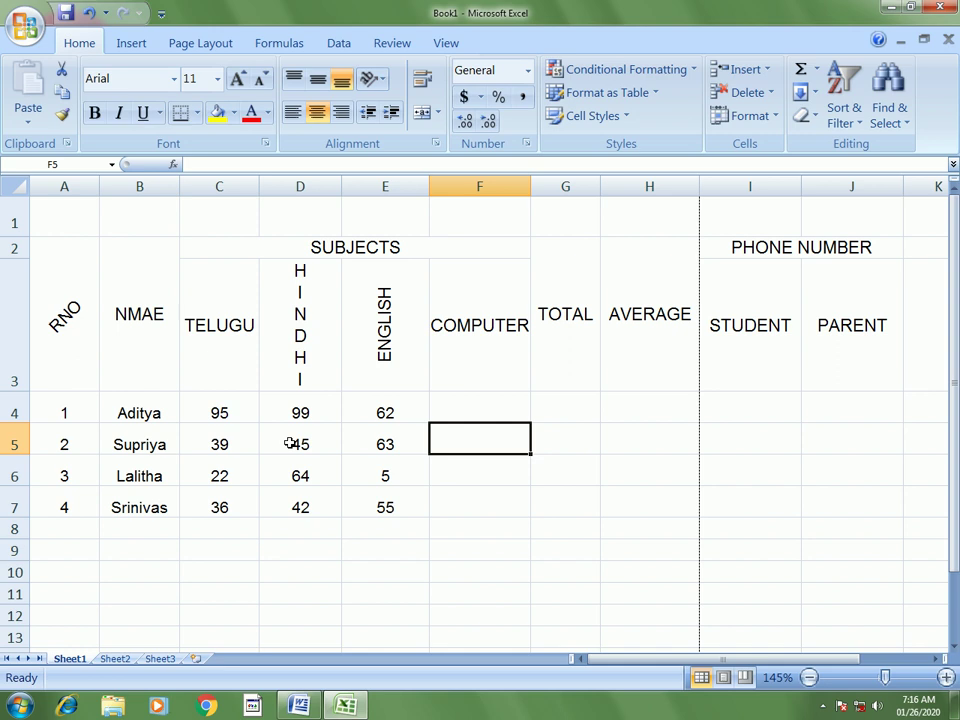
type("35")
key("Return")
type("92")
key("Return")
type("52")
key("Return")
type("51")
key("Return")
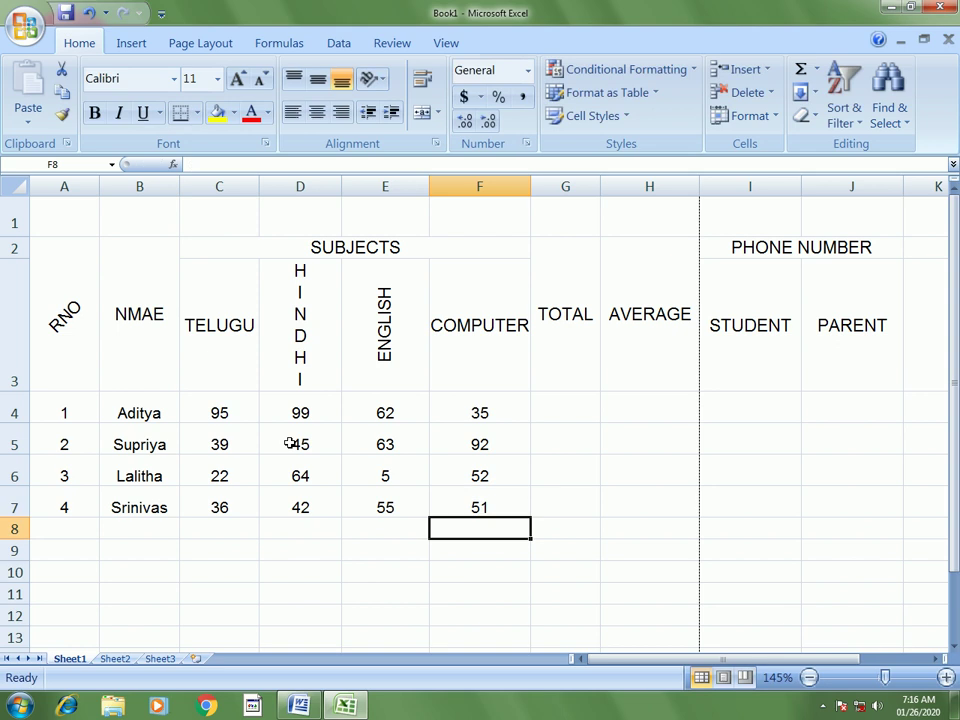
- Calculate the first student's total in G4 with =SUM(C4:F4) and fill the formula down to G7
left_click(566, 406)
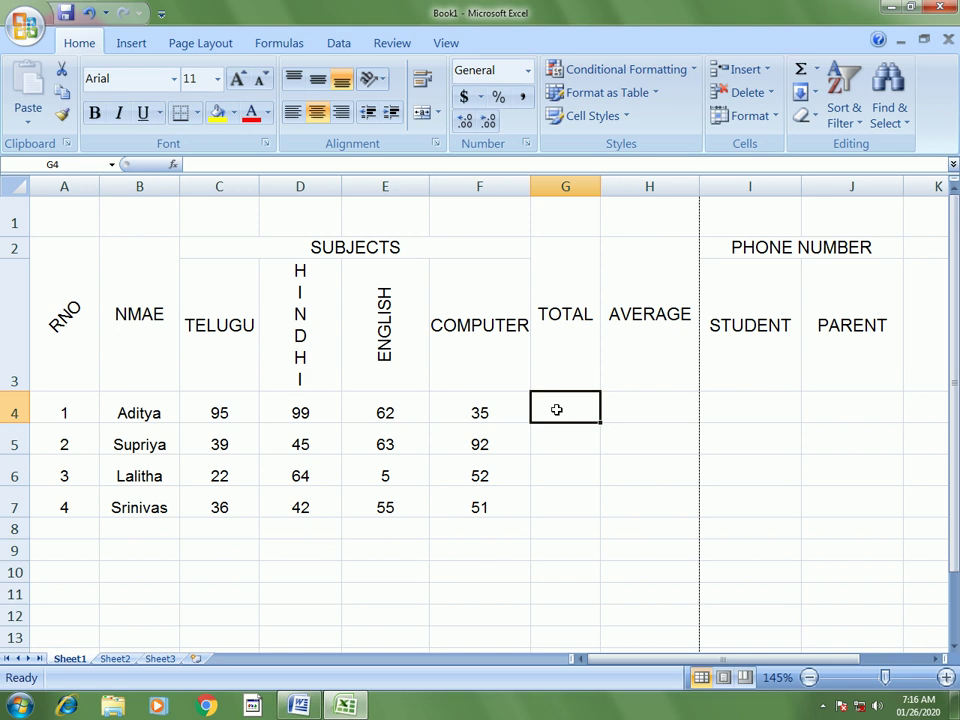
key("alt+equal")
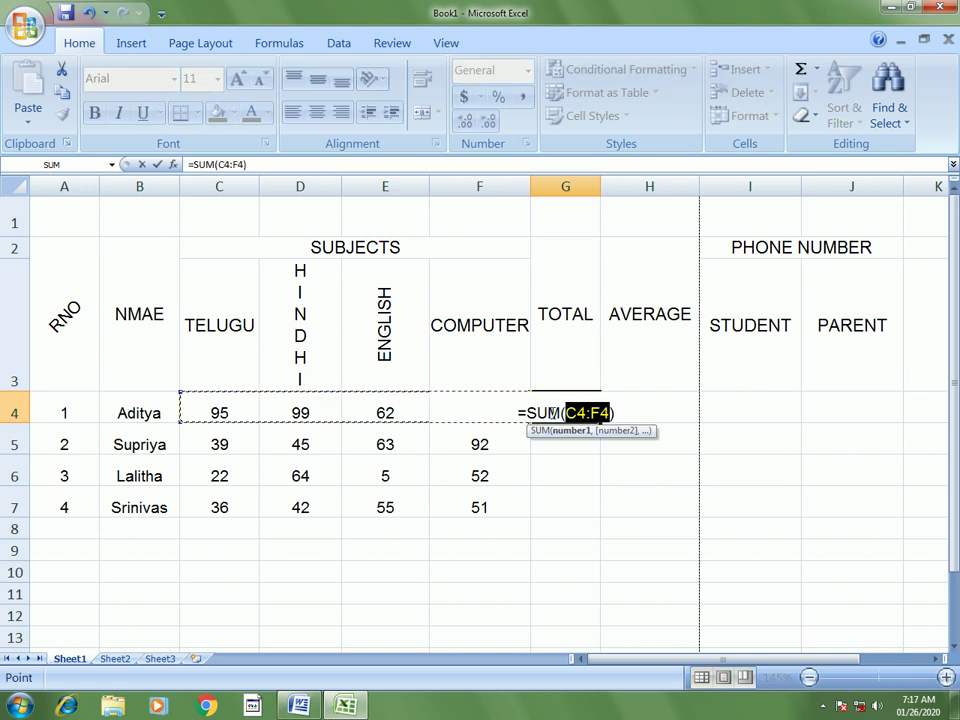
key("Return")
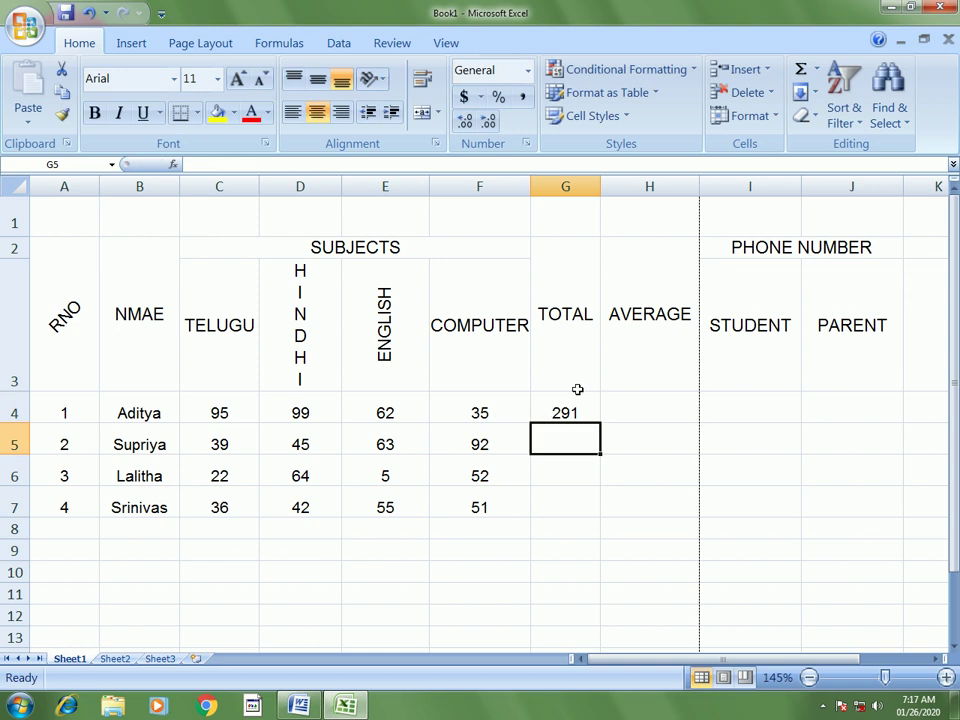
left_click(563, 416)
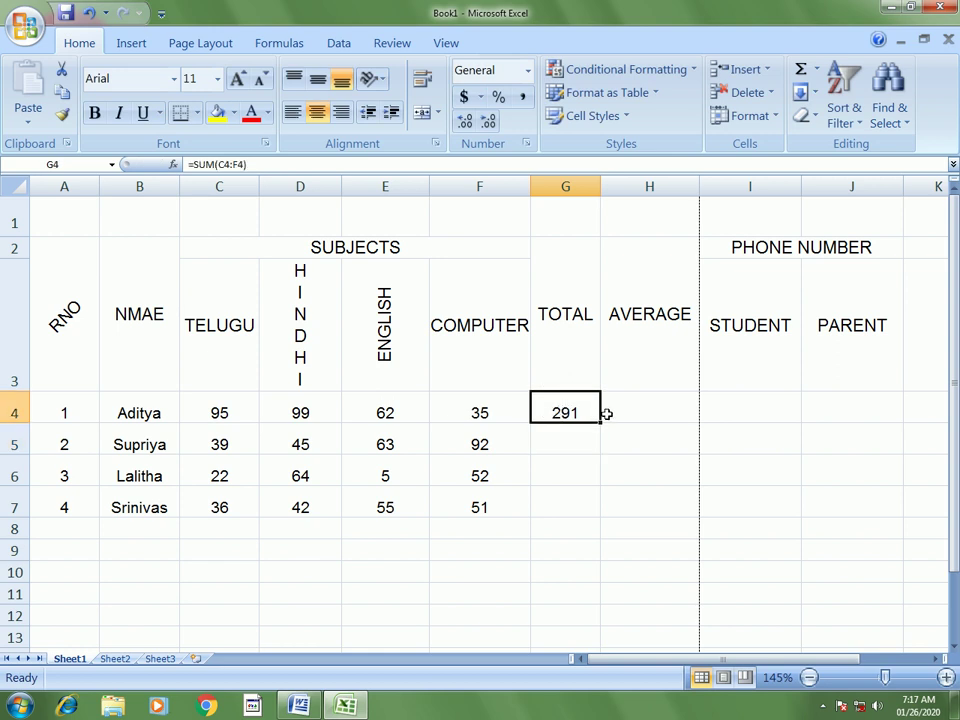
left_click_drag(600, 425, 600, 512)
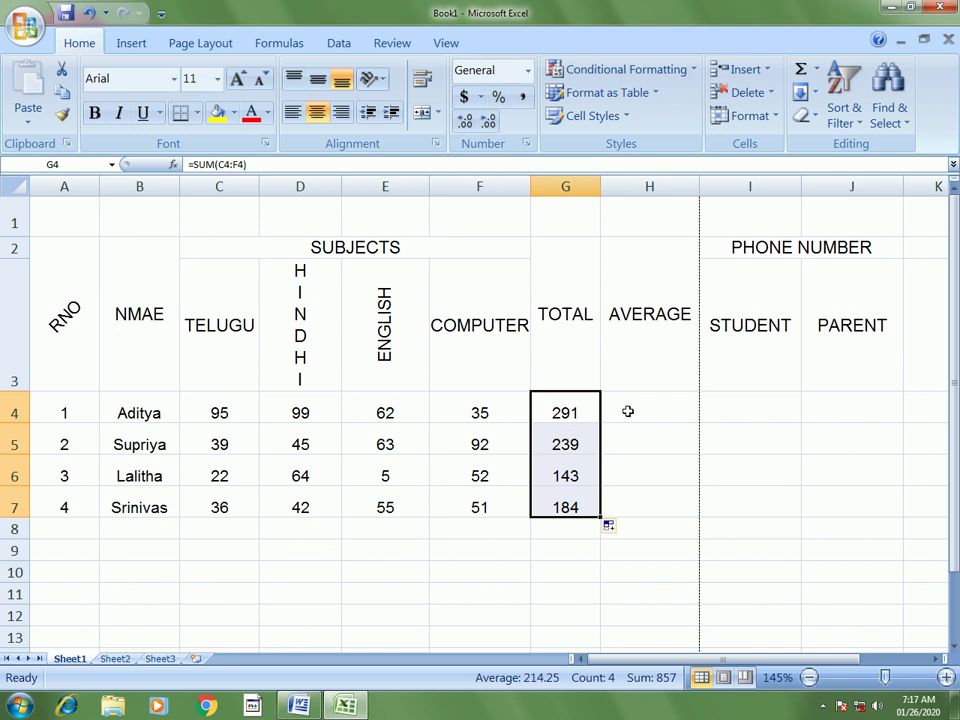
- Calculate the first student's average in H4 with =AVERAGE(C4:F4) and fill the formula down to H7
left_click(616, 415)
type("=avera")
key("Tab")
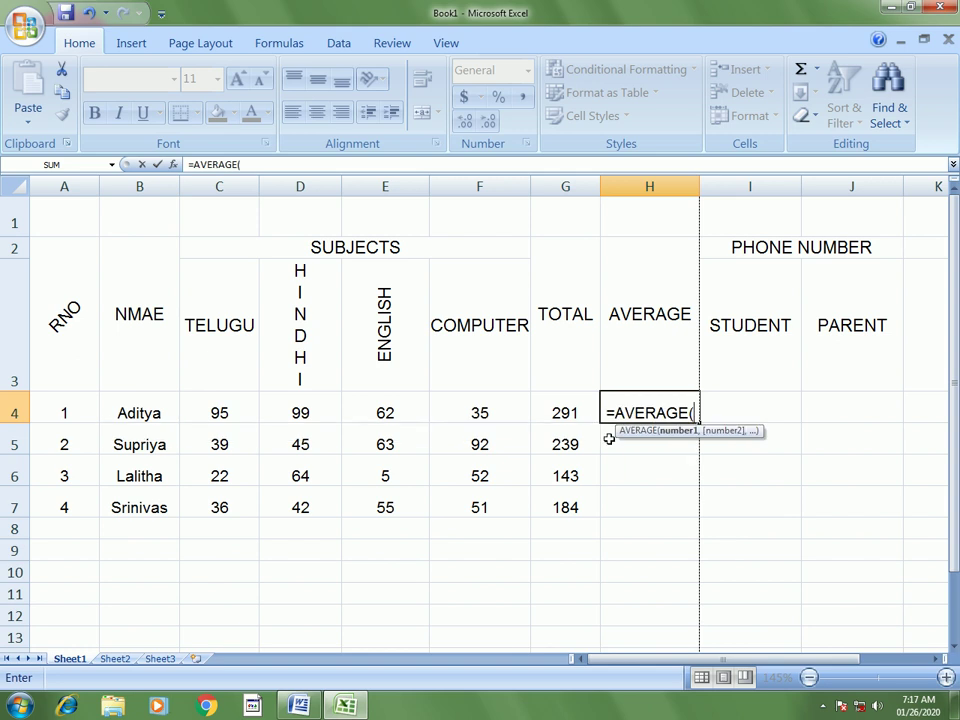
left_click_drag(219, 413, 454, 409)
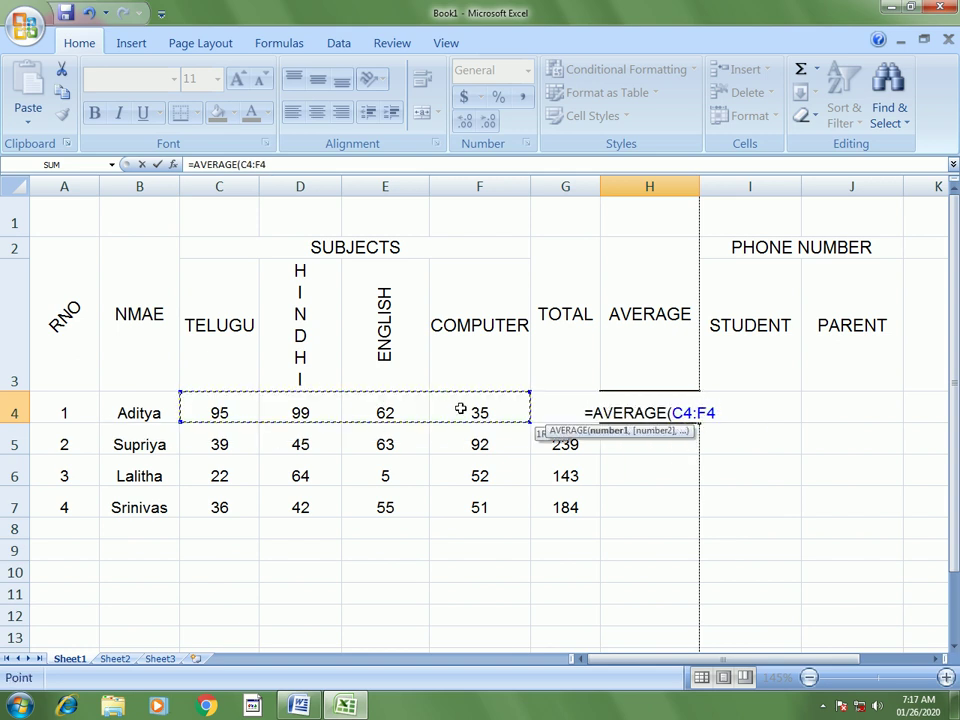
key("Return")
left_click(662, 410)
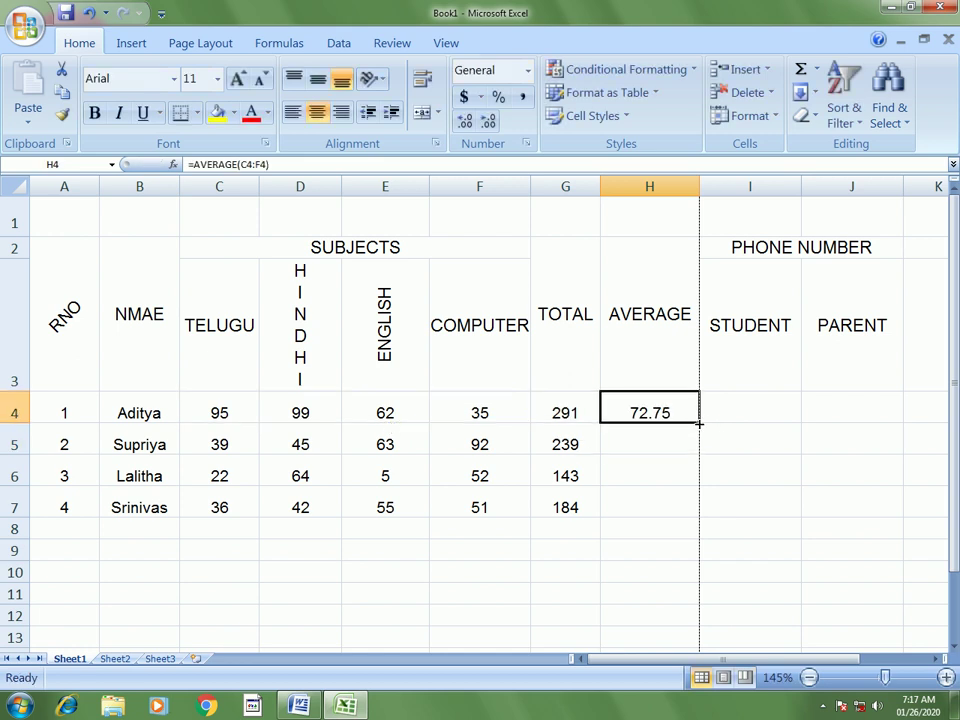
left_click_drag(699, 424, 705, 522)
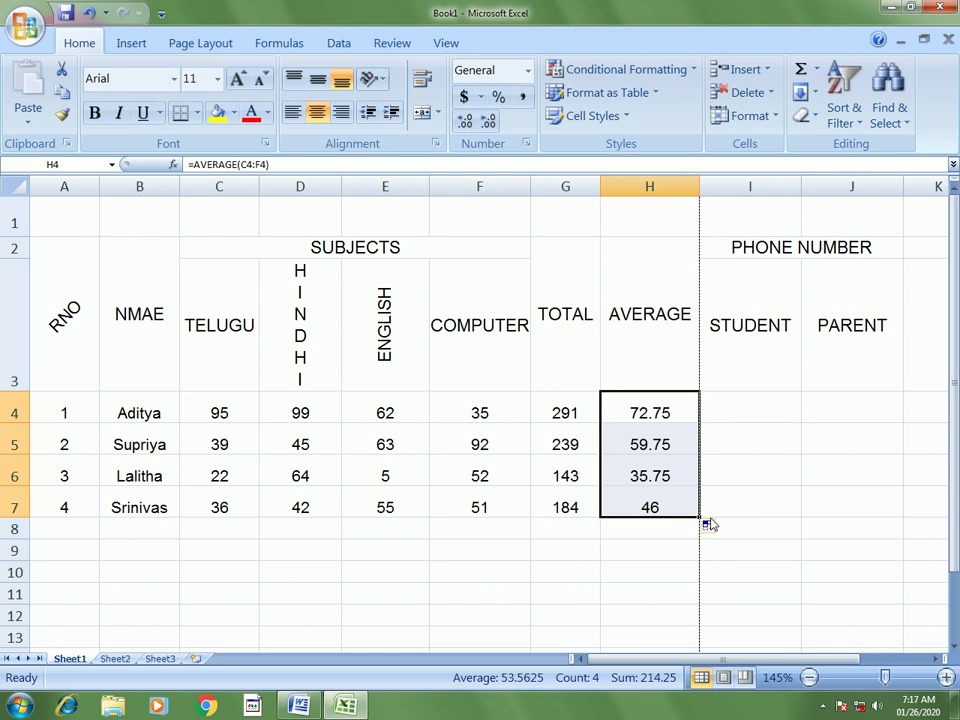
- Enter the four students' phone numbers in I4:I7 under the STUDENT heading
left_click(743, 407)
type("455555")
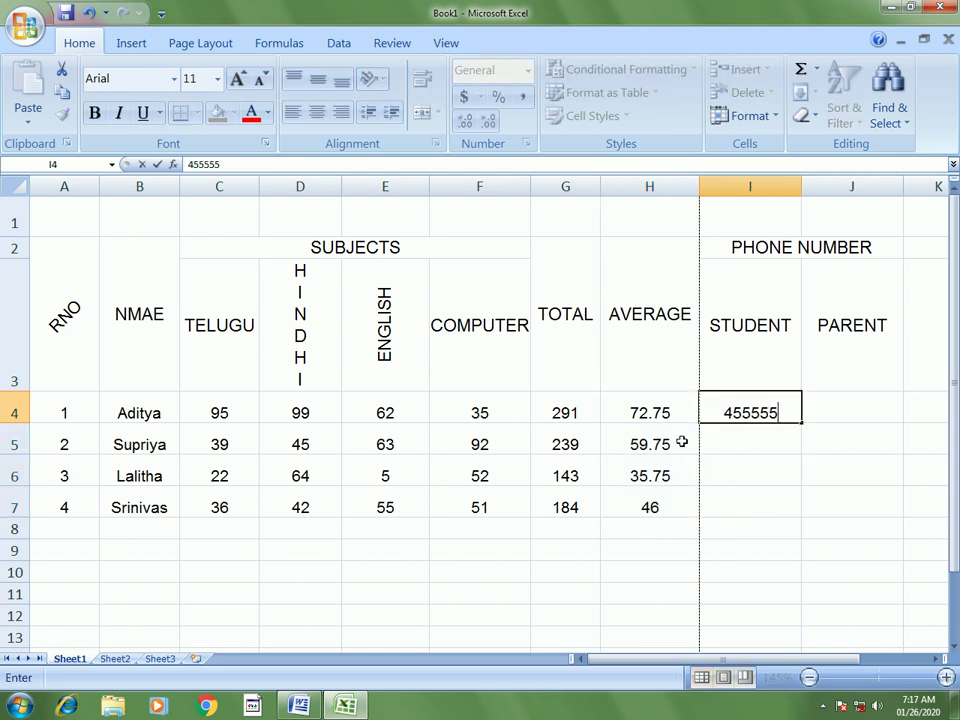
key("Return")
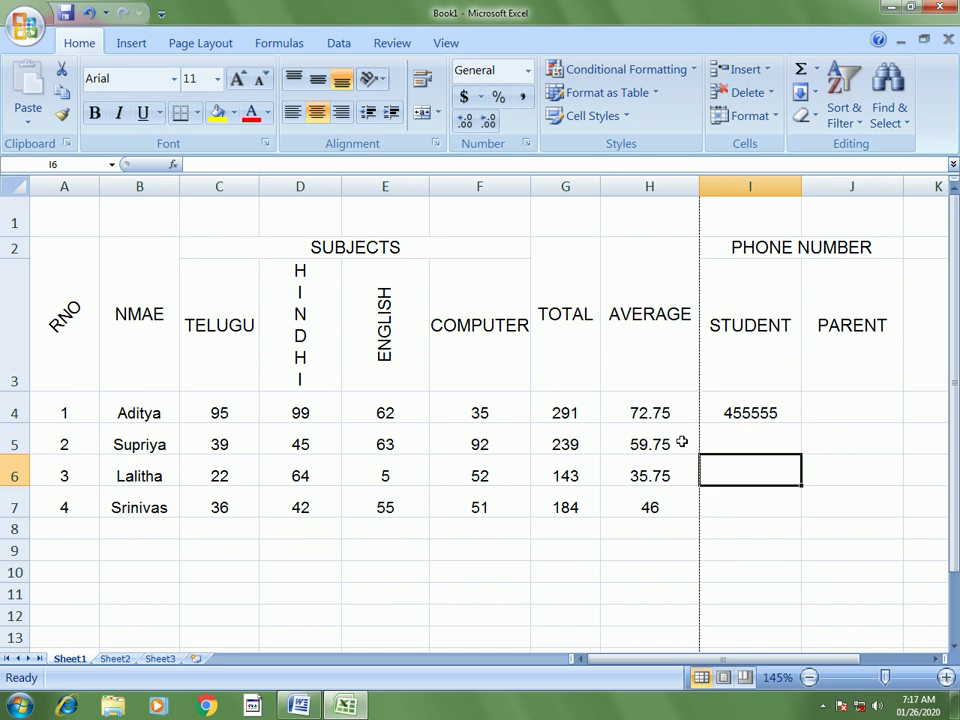
type("488888")
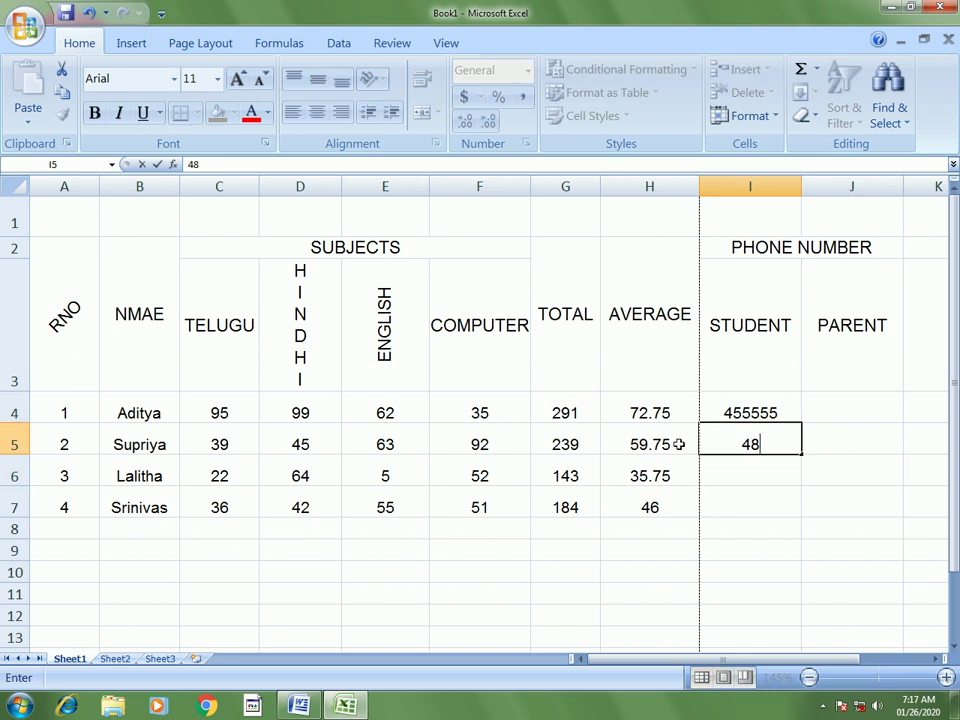
key("Return")
type("35555")
key("Return")
type("62222")
key("Tab")
- Enter the four parents' phone numbers in J4:J7 under the PARENT heading
key("Up")
key("Up")
key("Up")
type("82222")
key("Return")
type("84444")
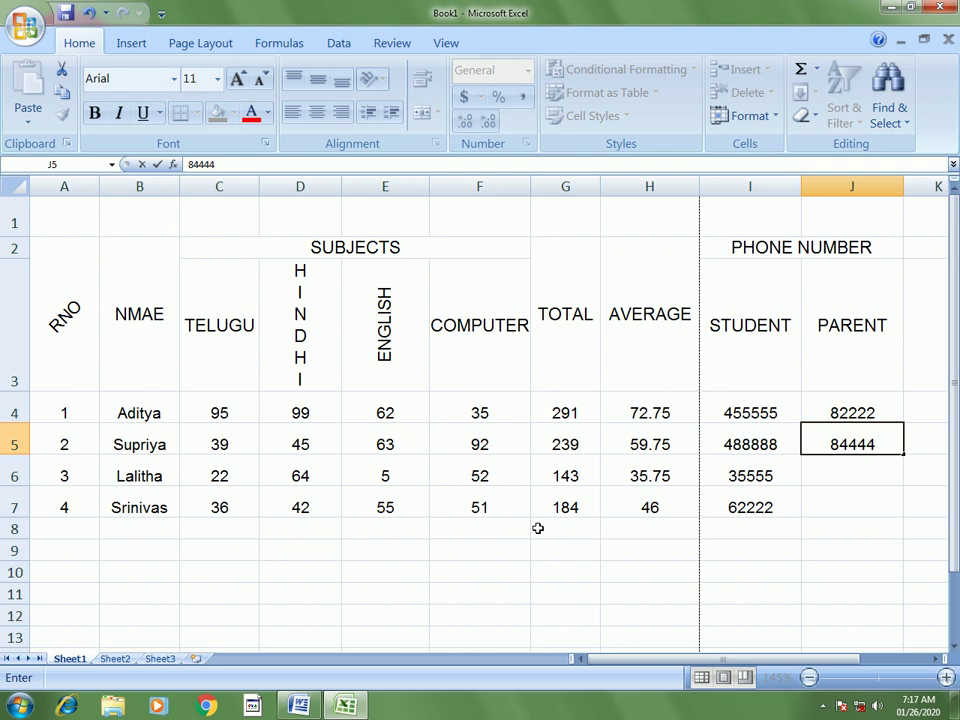
key("Return")
type("94444")
key("Return")
type("722222")
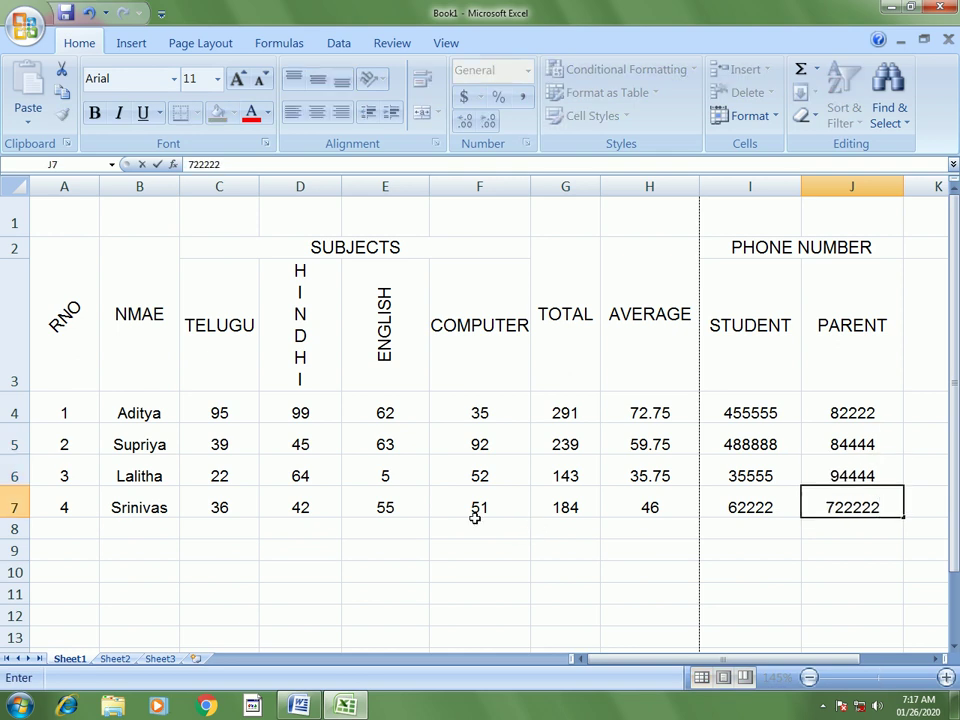
left_click(595, 551)
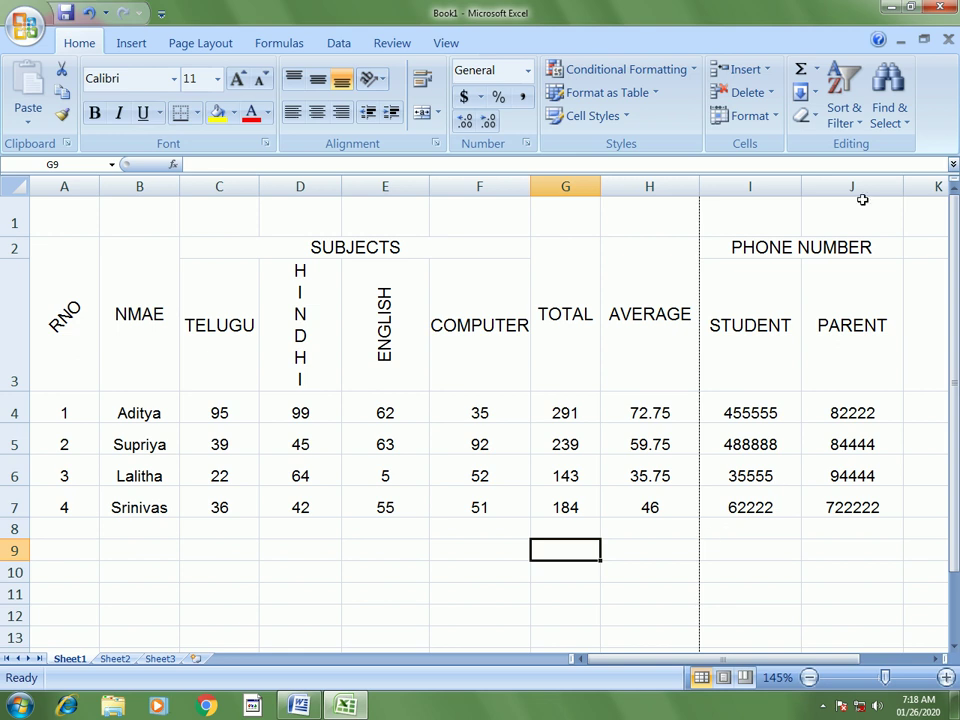
- Restore the workbook window to a smaller size, uncover the desktop and create a desktop folder named 99
double_click(672, 6)
left_click_drag(467, 214, 493, 221)
right_click(369, 38)
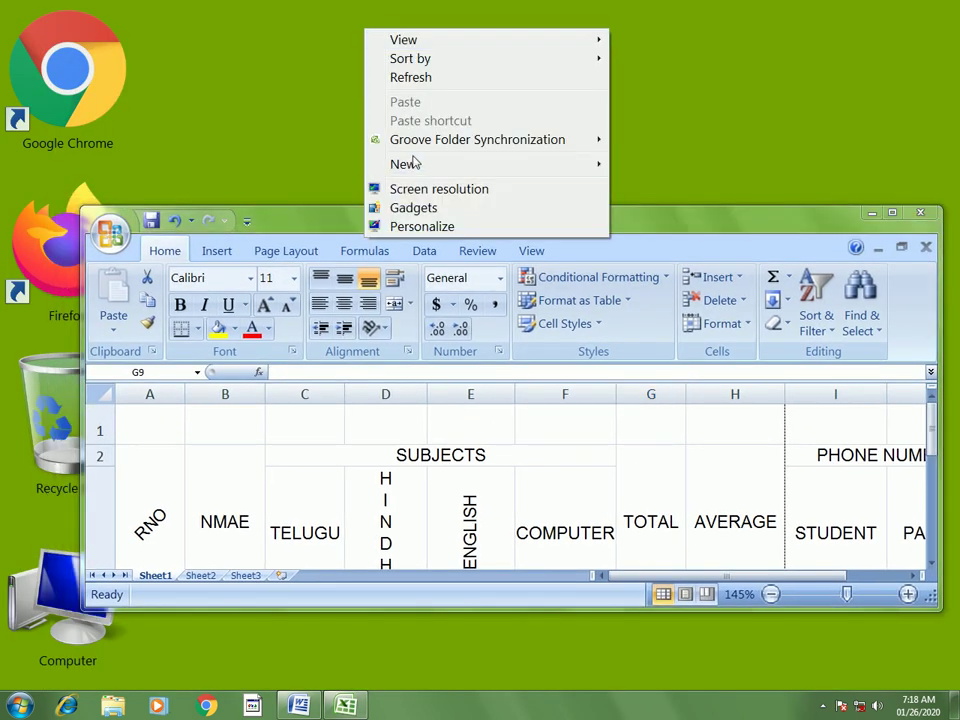
mouse_move(429, 165)
left_click(681, 168)
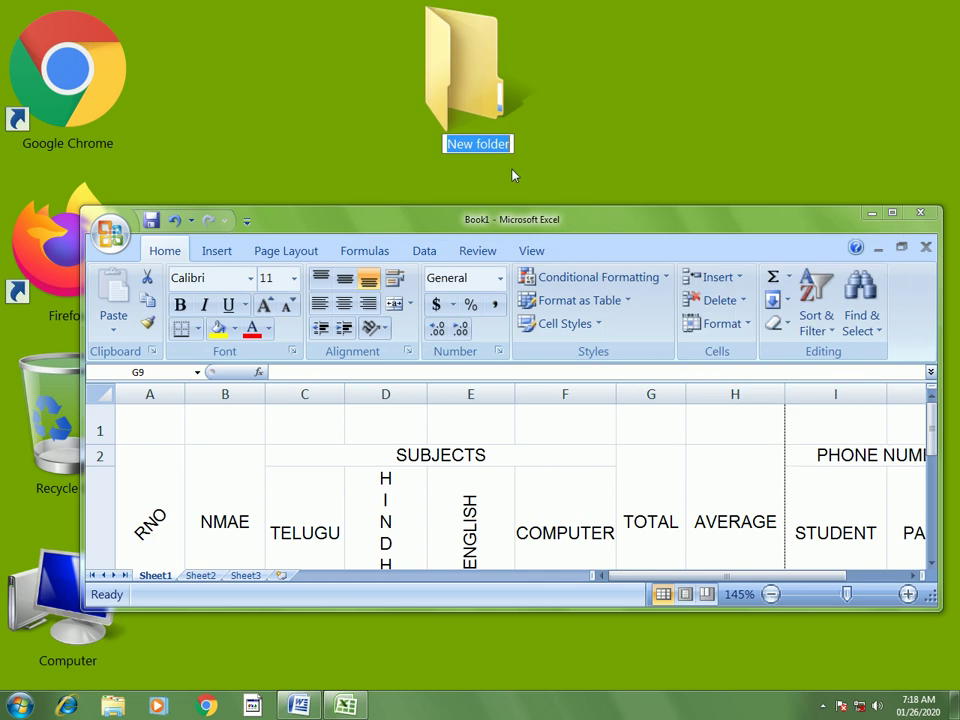
type("99")
key("Return")
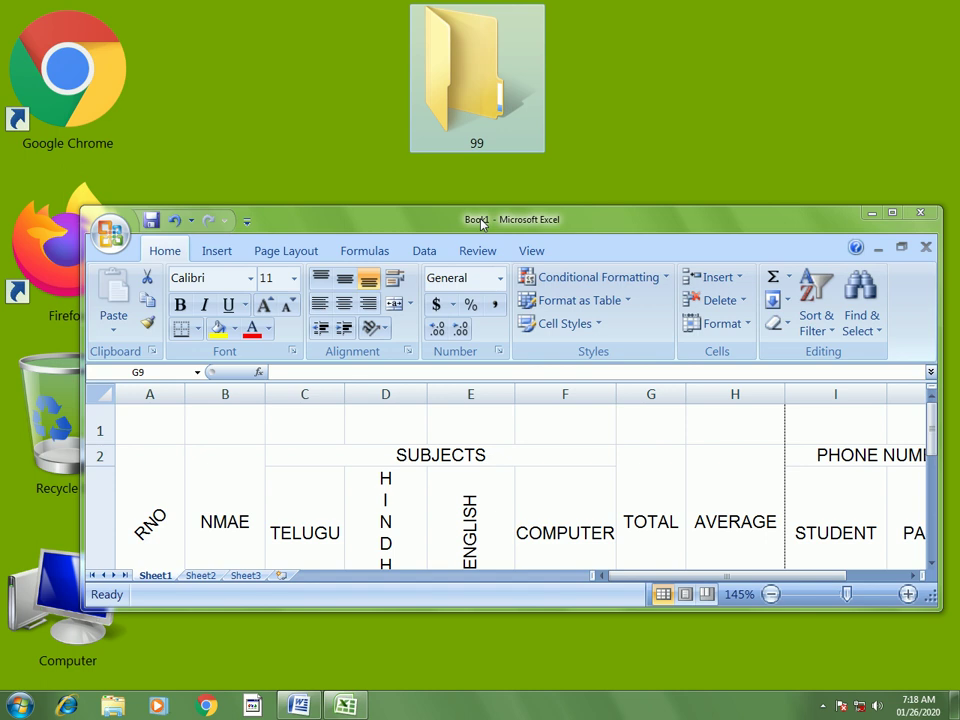
- Review the test instructions in the Word document, minimize it and maximize the Excel workbook window
left_click(298, 706)
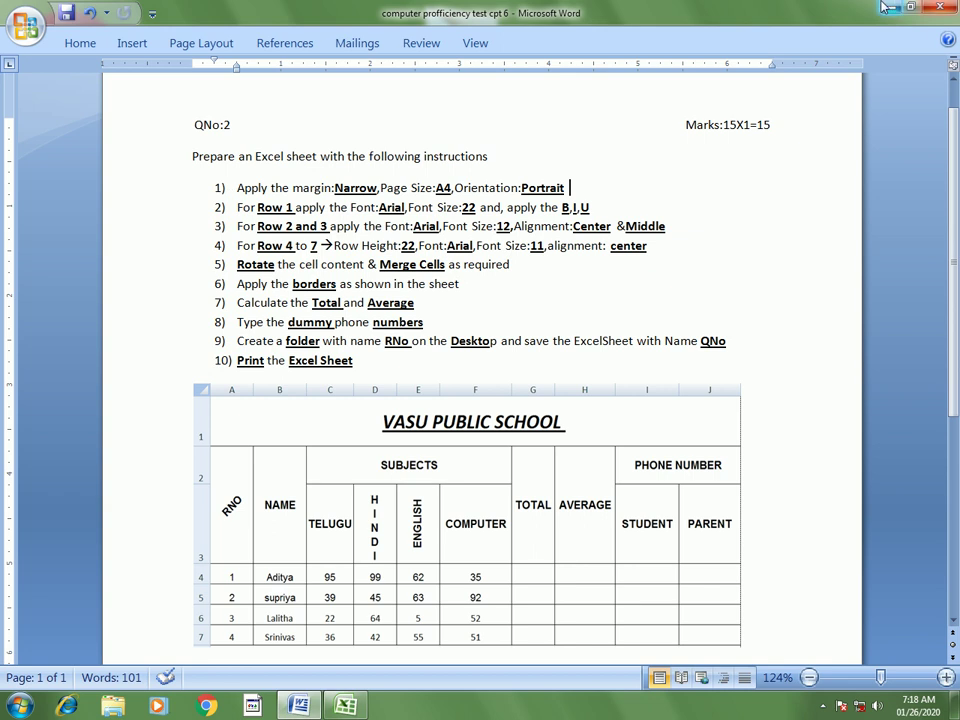
left_click(886, 7)
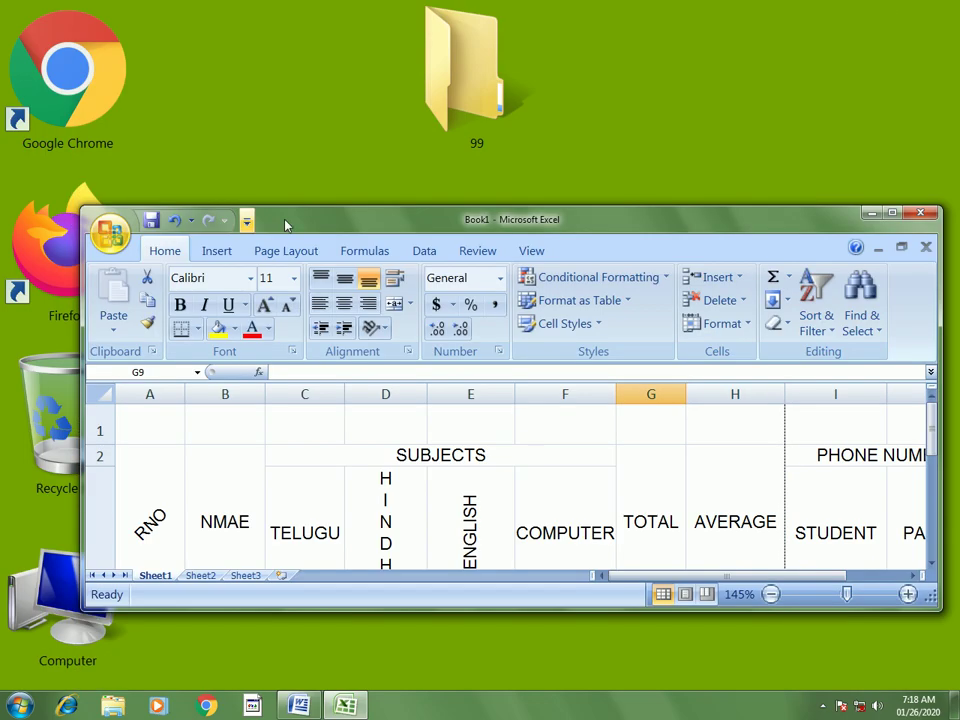
double_click(287, 218)
- Save the workbook as 2 in the 99 folder on the desktop
left_click(4, 6)
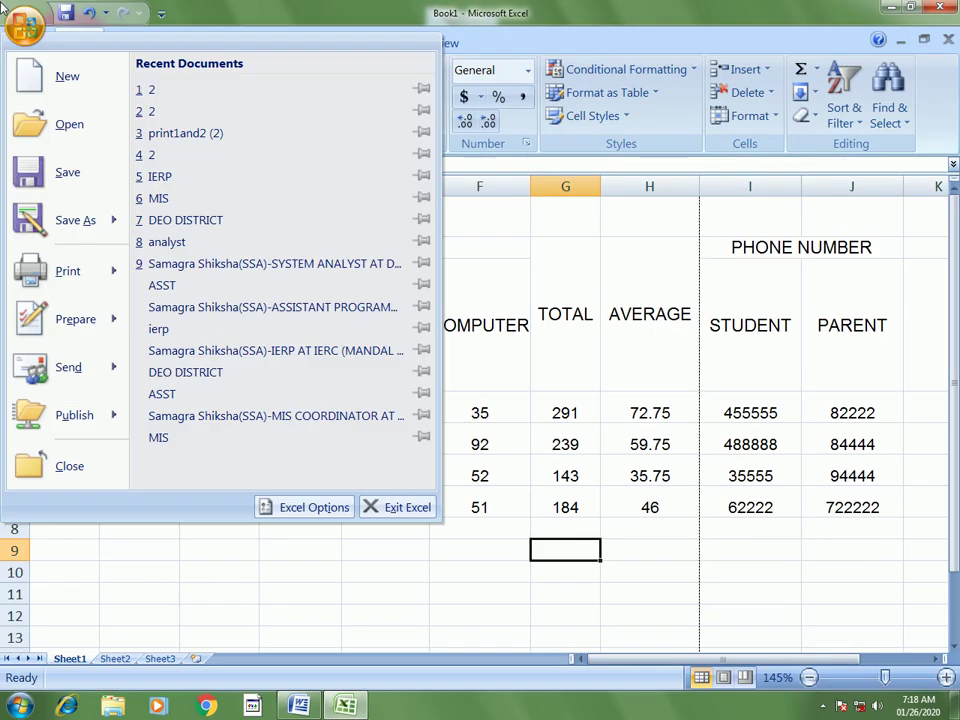
left_click(69, 186)
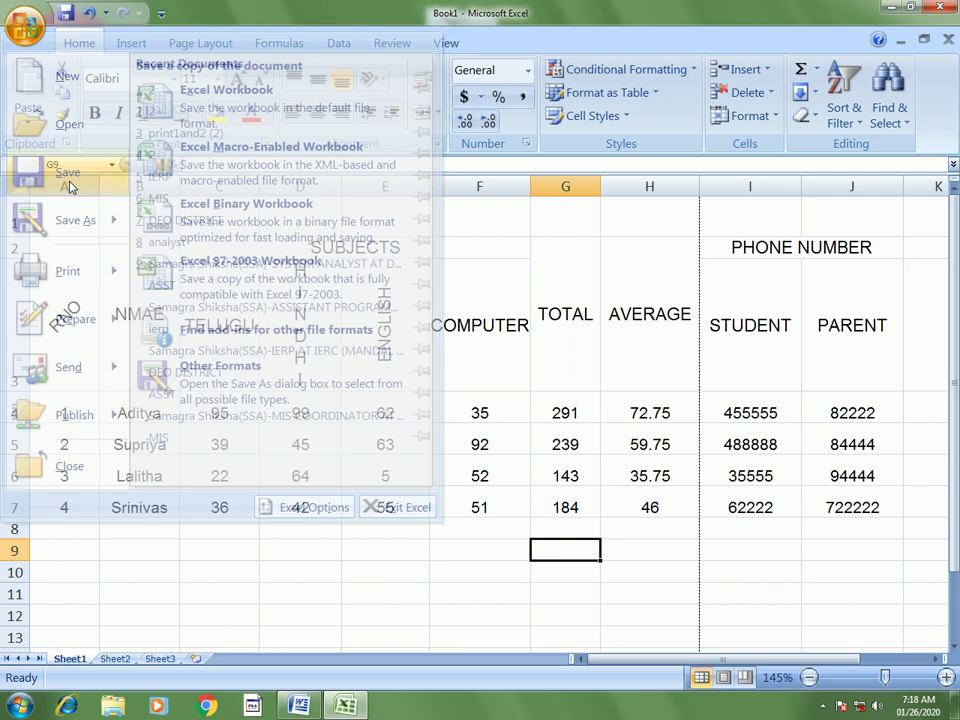
left_click(70, 86)
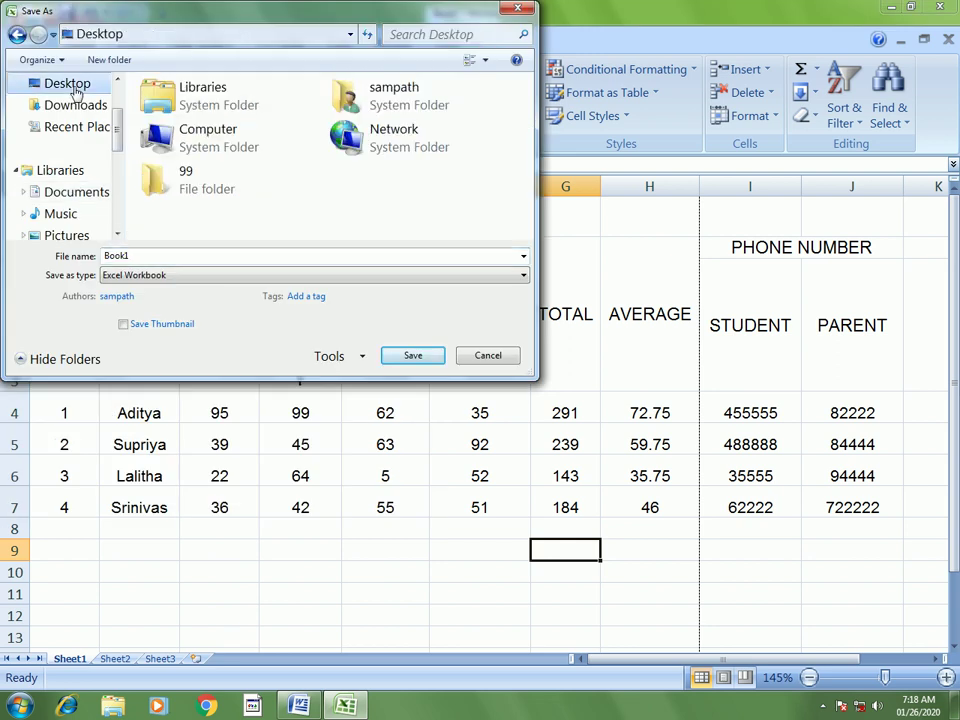
double_click(160, 182)
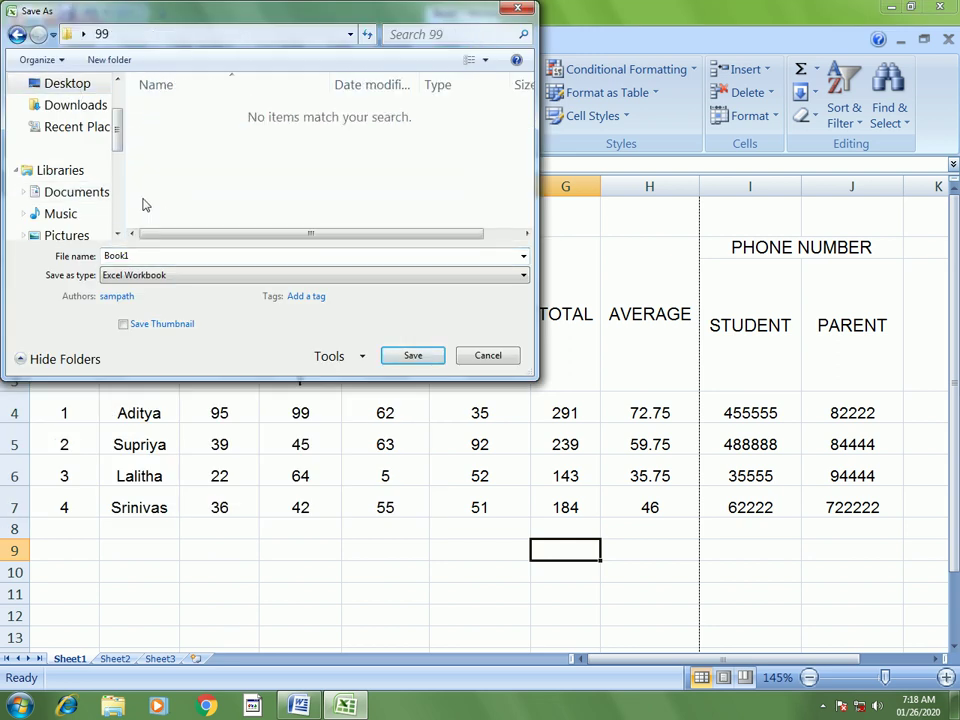
double_click(120, 256)
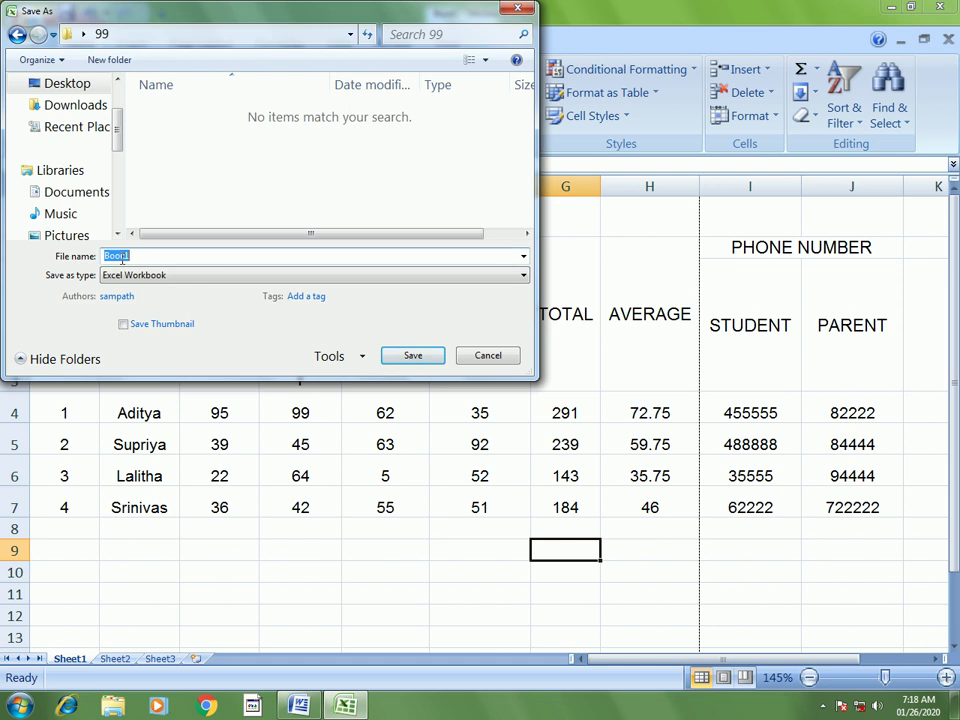
type("2")
left_click(413, 356)
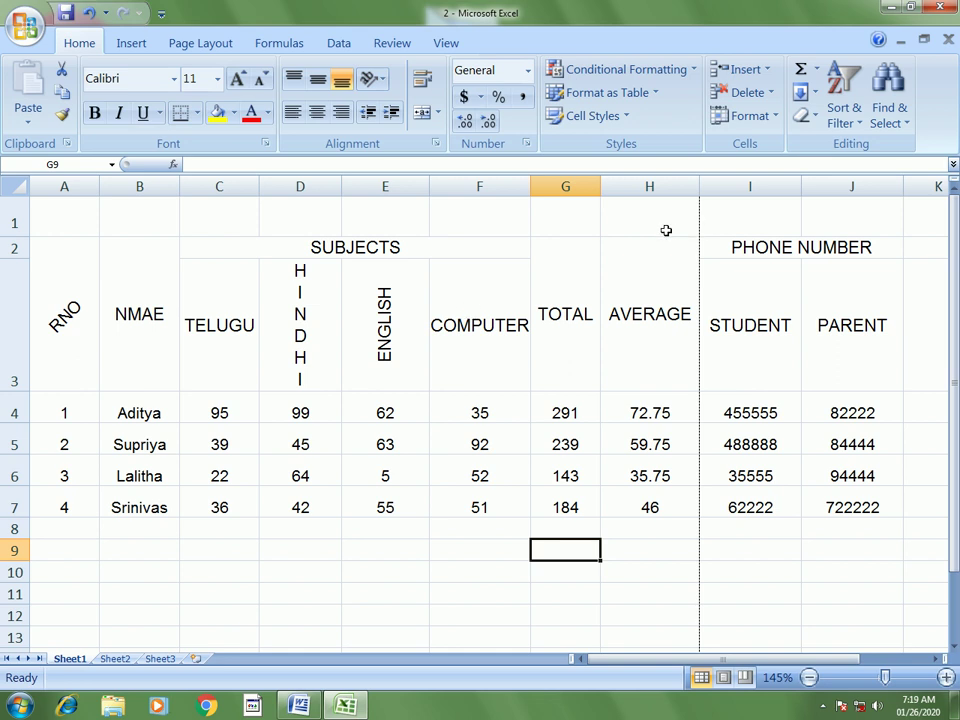
- Check the print preview of the sheet at an enlarged view and return to the worksheet
left_click(11, 221)
left_click(367, 222)
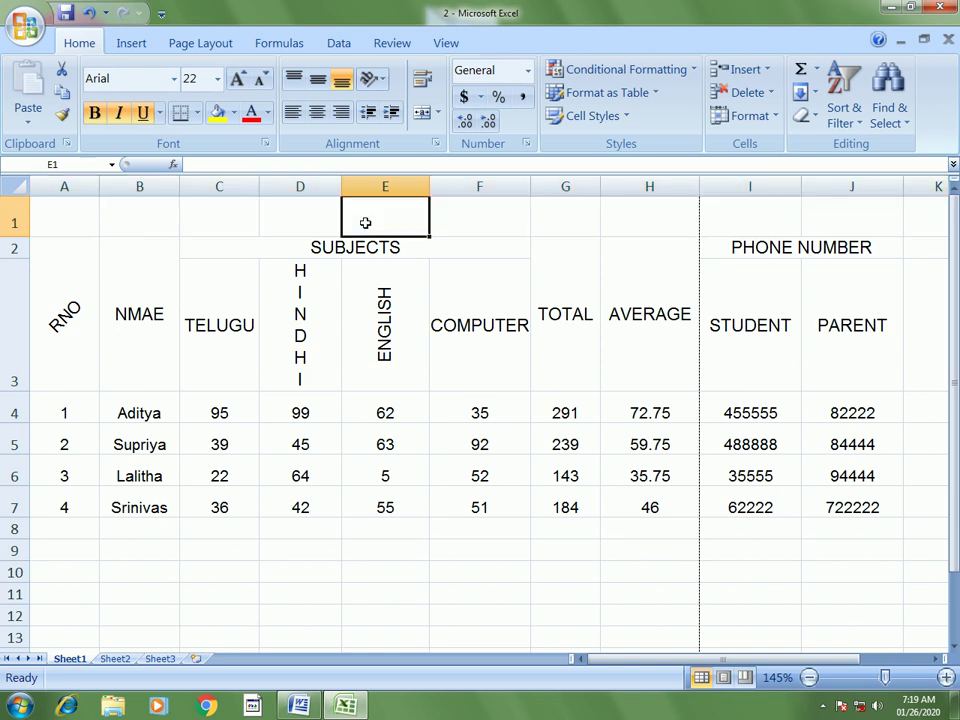
key("ctrl+F2")
left_click(541, 190)
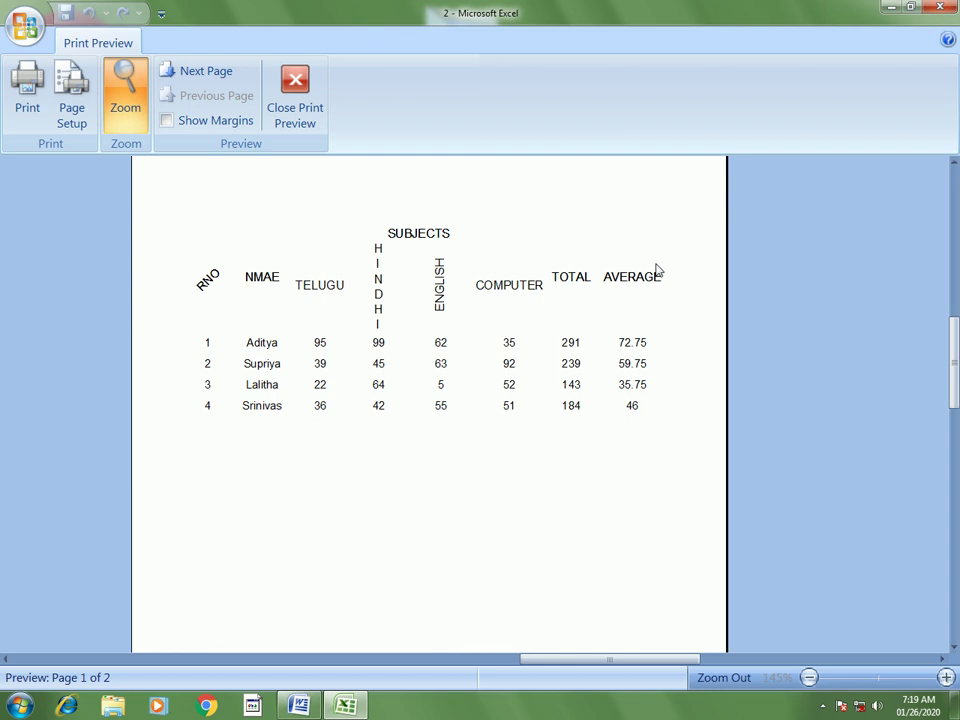
key("Escape")
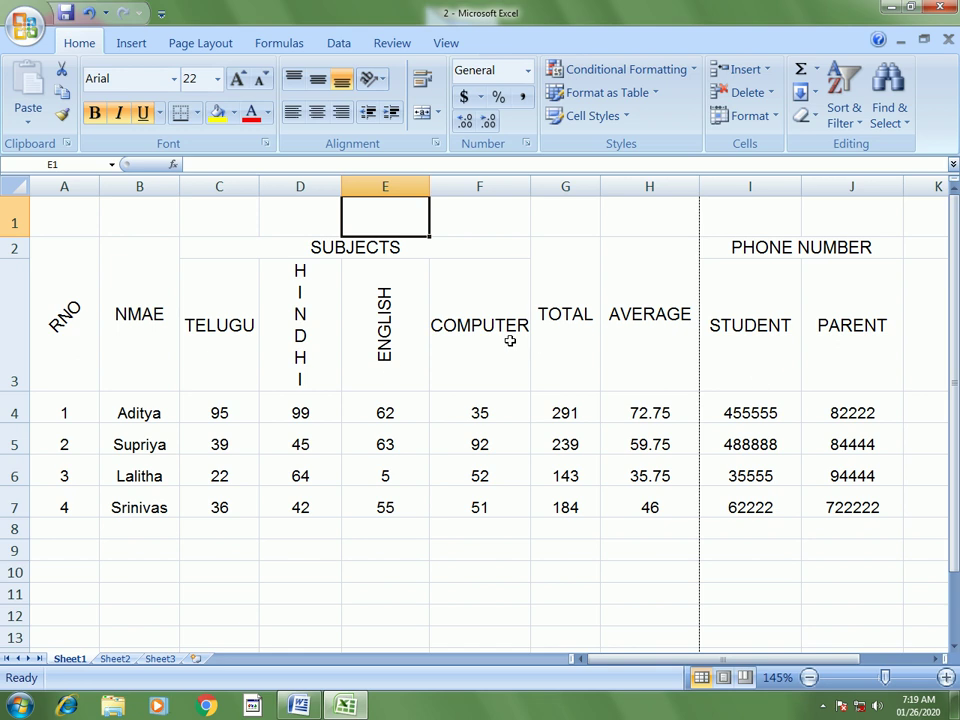
- Move the vertical page break after column H to the outer edge of column J in Page Break Preview, and return to Normal view
left_click(448, 43)
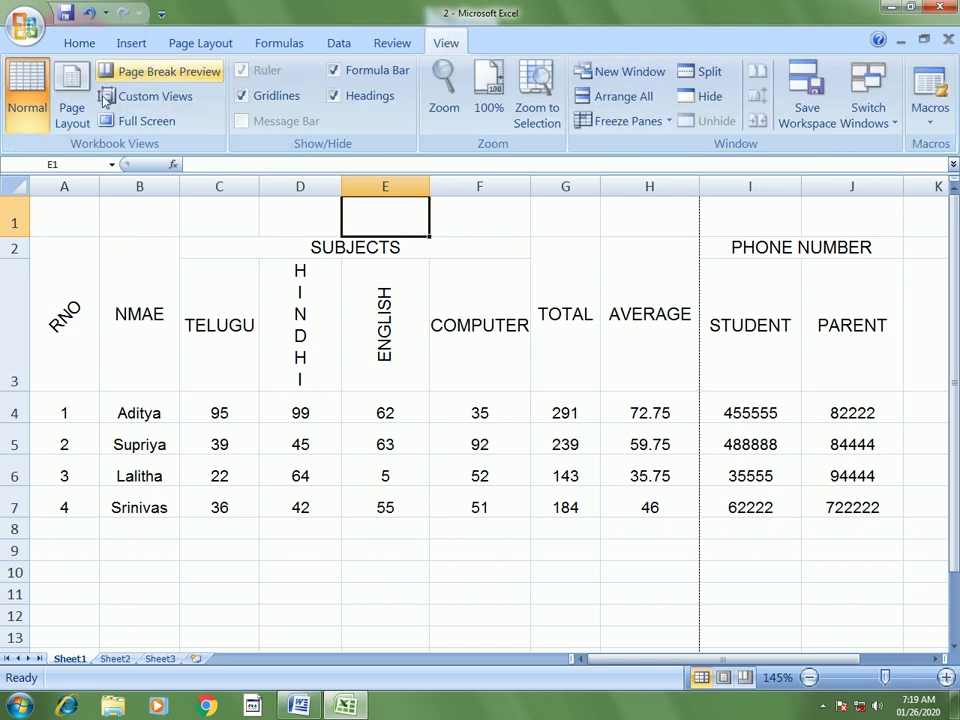
left_click(169, 76)
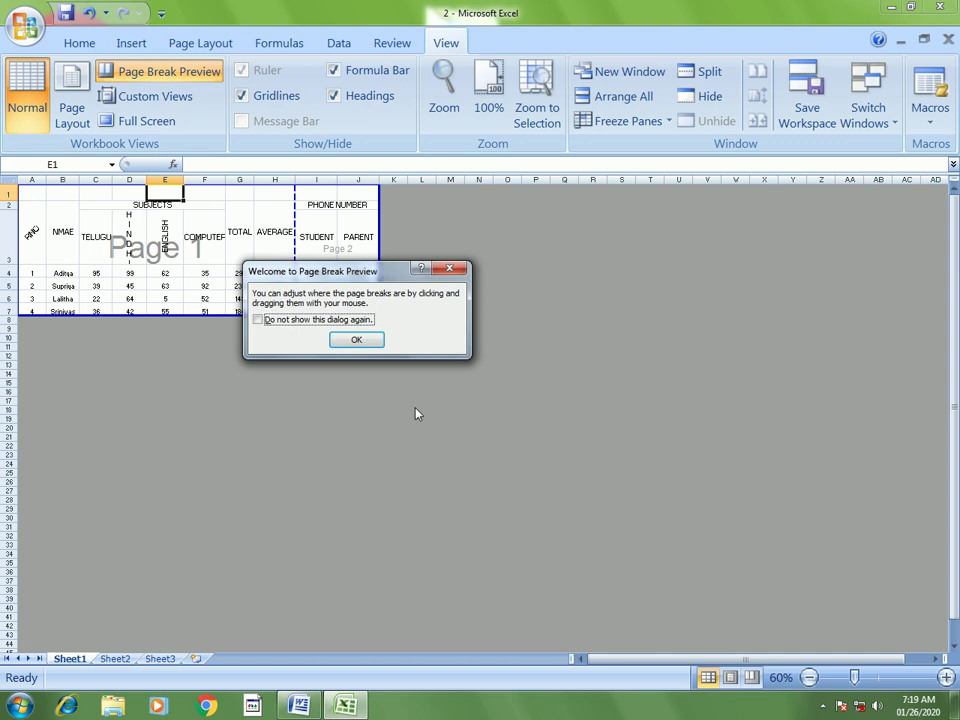
left_click(357, 341)
scroll(321, 302, "up", 4)
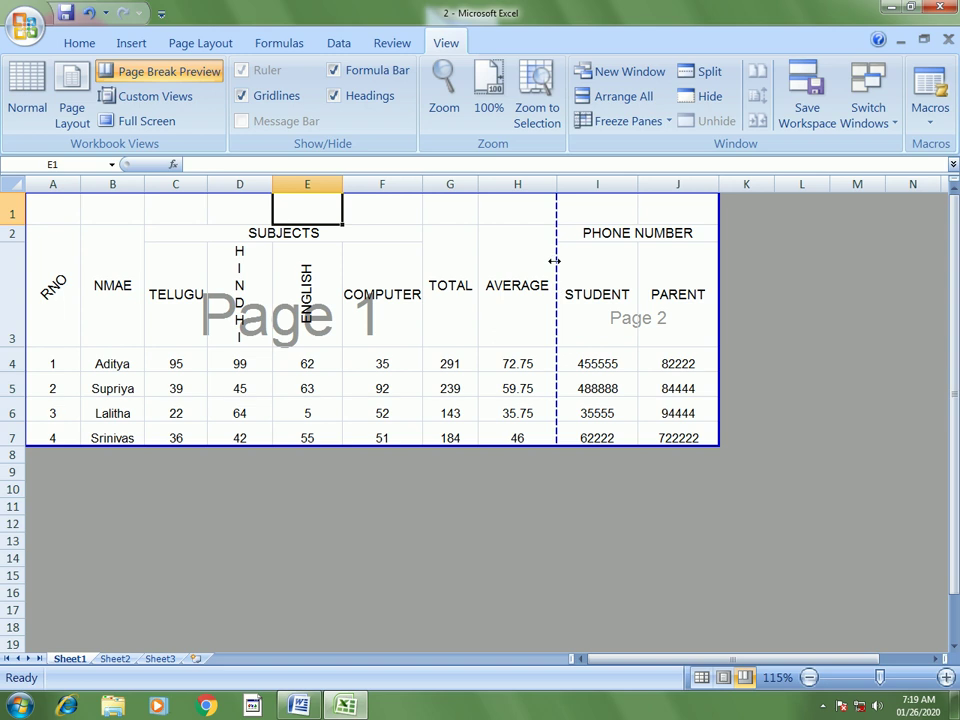
left_click_drag(709, 280, 716, 281)
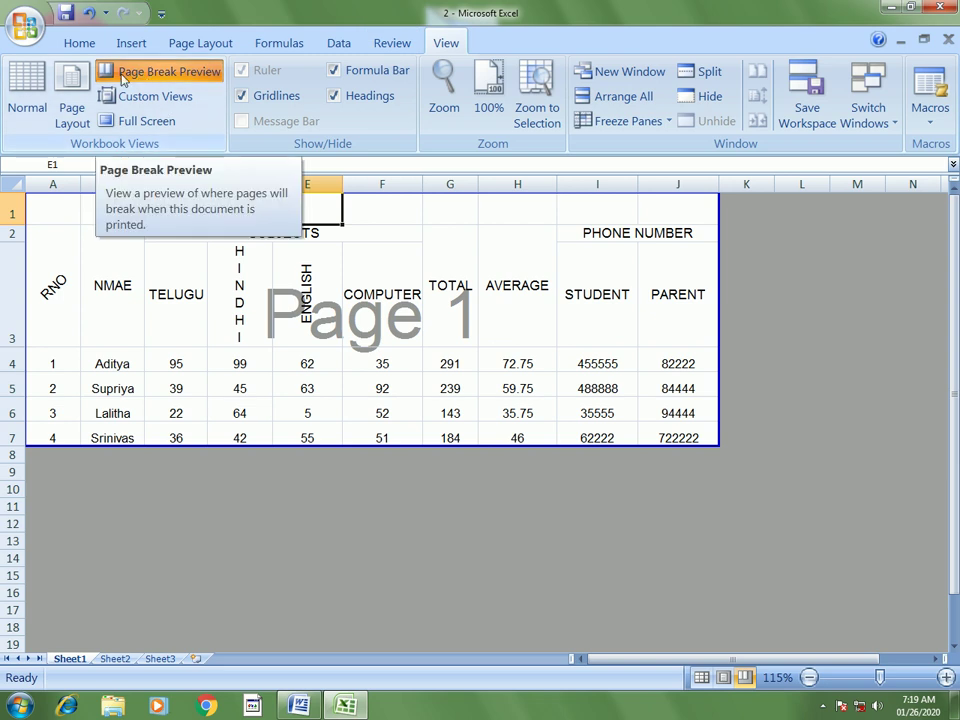
left_click(24, 102)
left_click(586, 336)
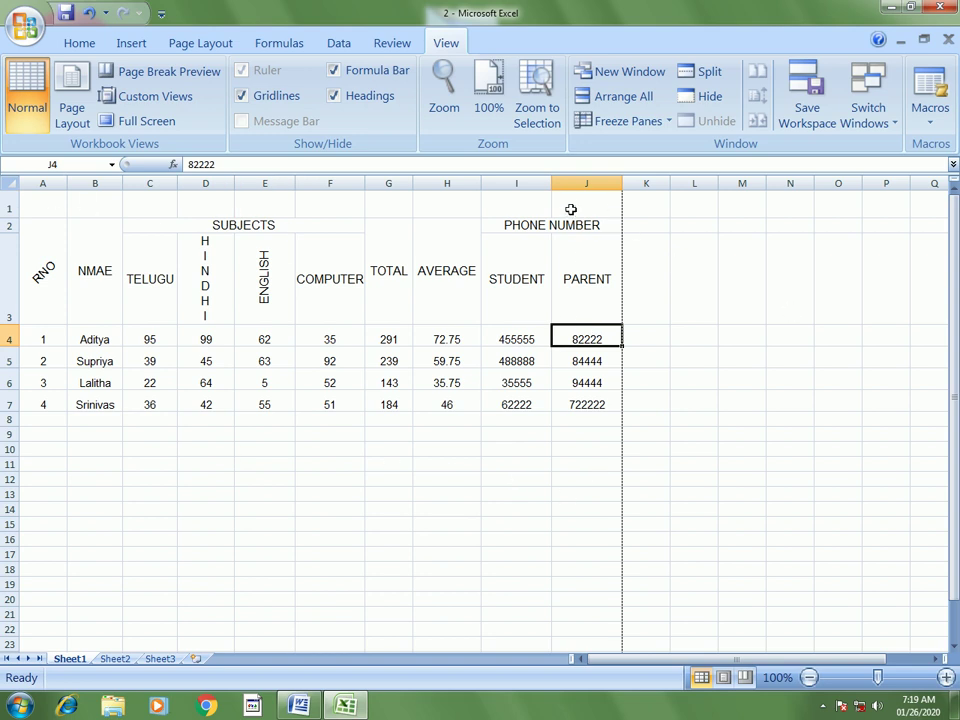
- Merge and center cells A1:J1 and enter the title VASU PUBLIC SCHOOL
left_click_drag(570, 209, 60, 208)
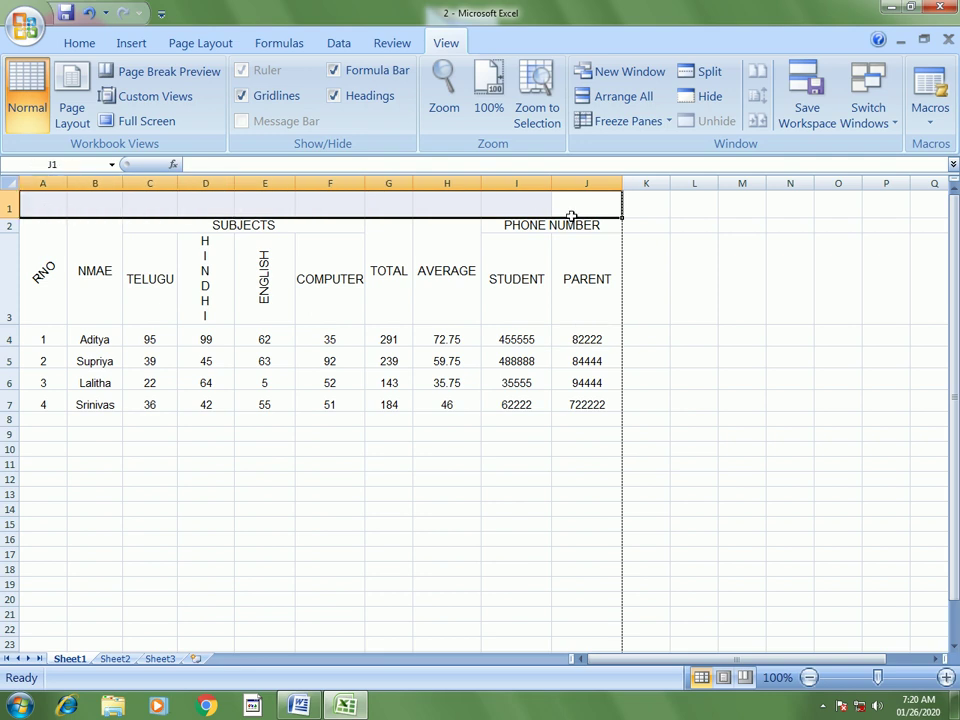
left_click(72, 43)
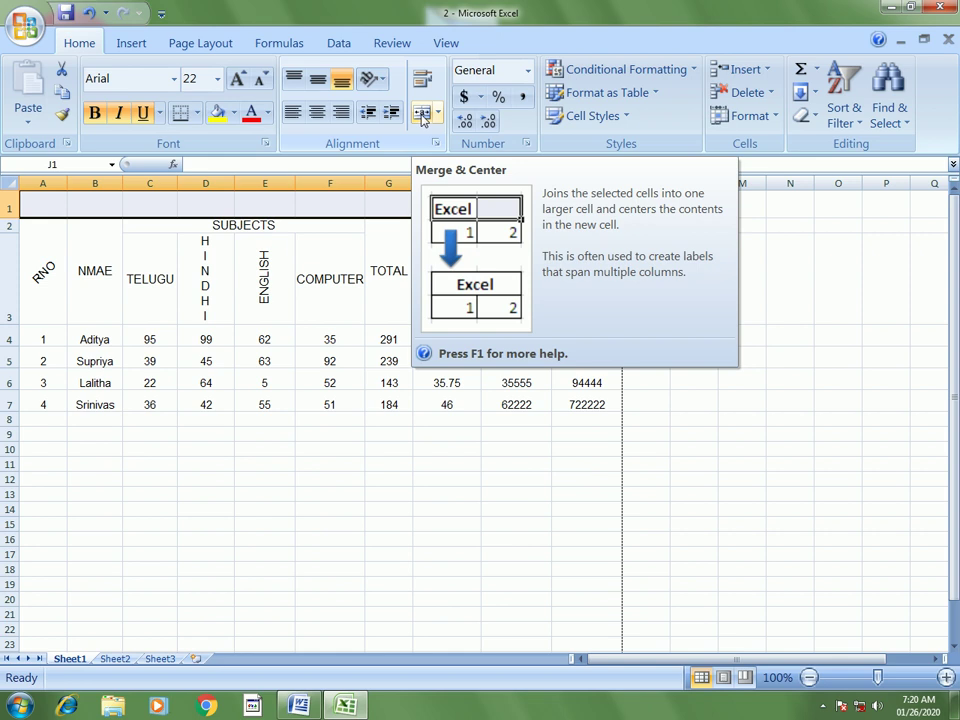
left_click(421, 115)
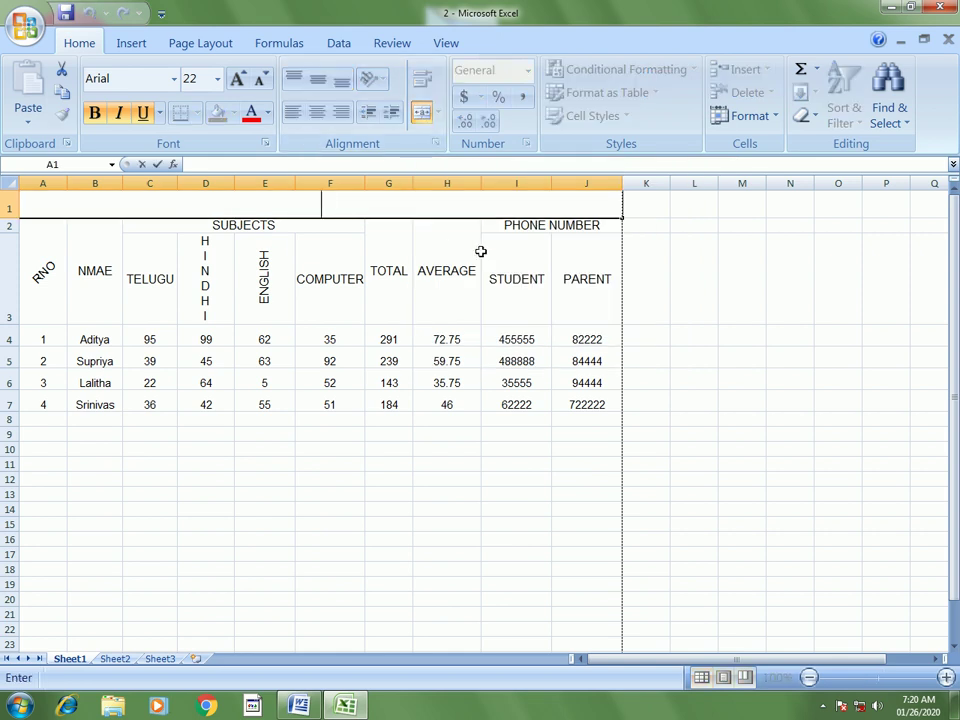
type("VASU PUBLIC SCHOOL")
left_click(489, 337)
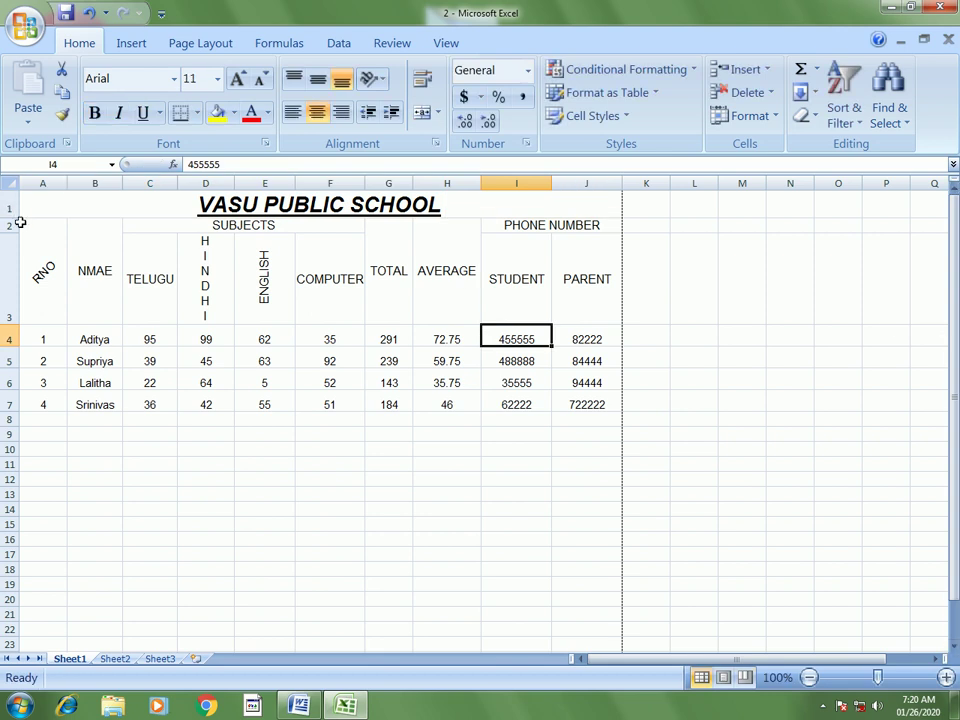
- Increase the height of row 1 to about double and middle-align the school title vertically
left_click_drag(14, 216, 14, 248)
left_click(163, 243)
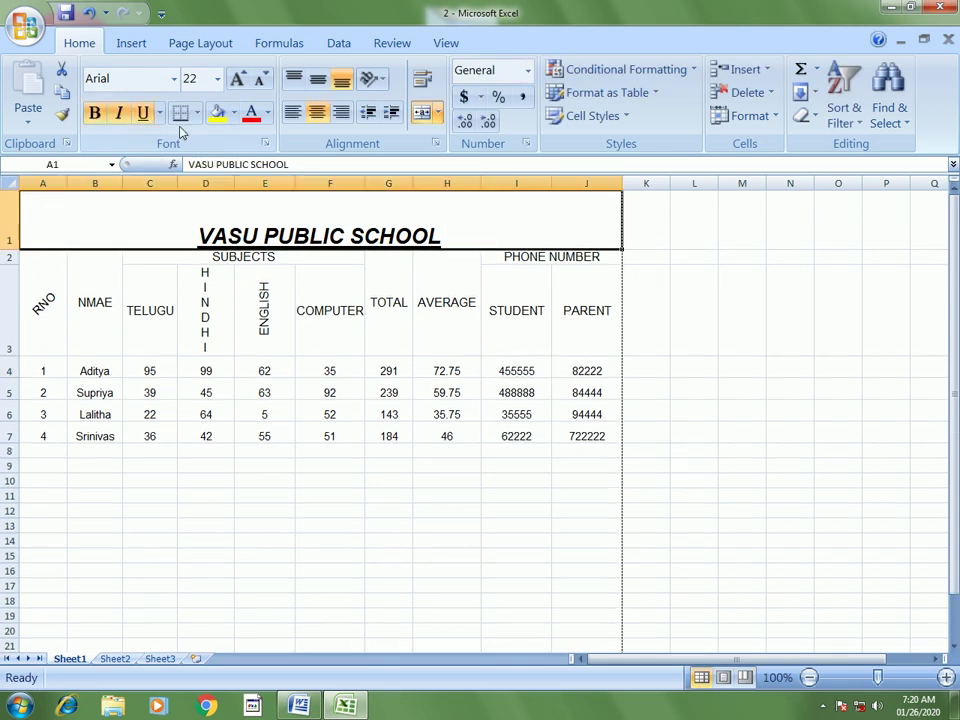
left_click(317, 79)
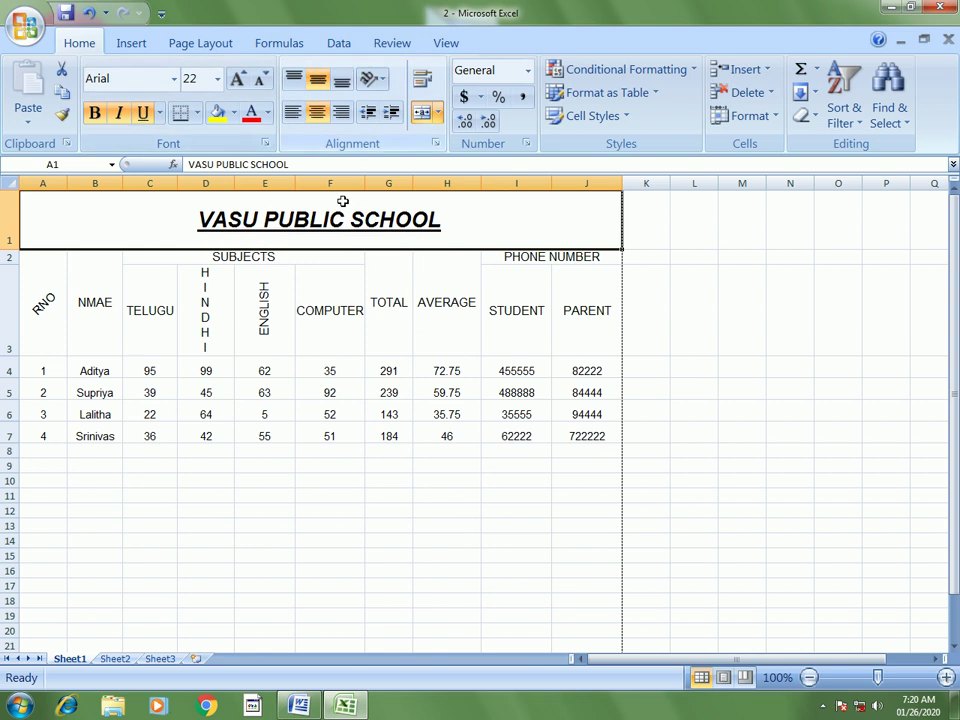
- Apply All Borders to the marks table in A2:J7
left_click(521, 437)
left_click_drag(601, 436, 75, 302)
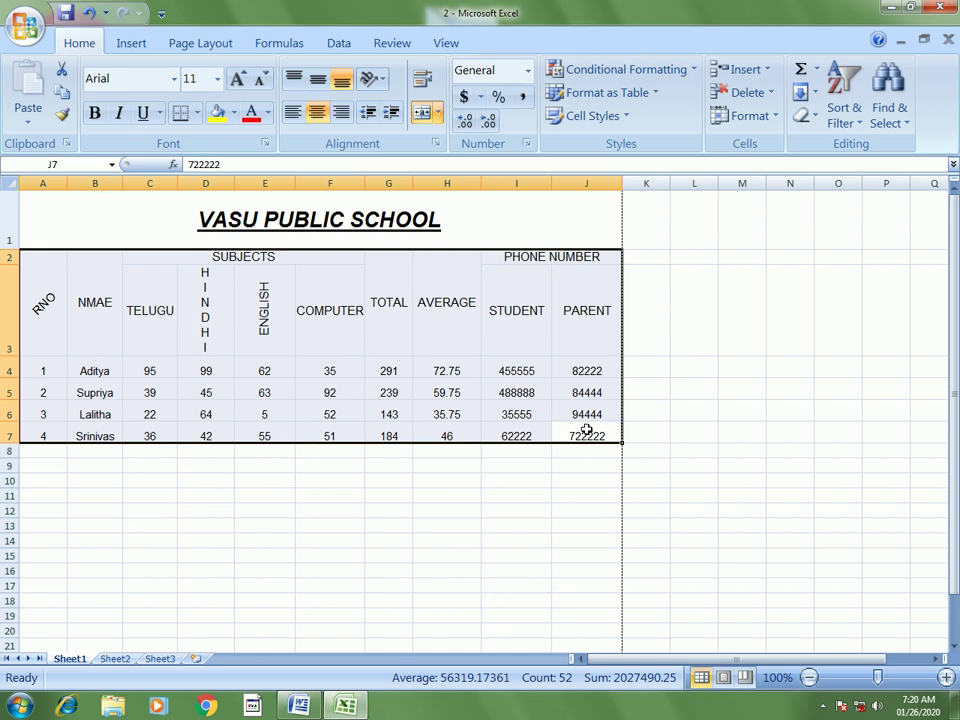
left_click_drag(587, 430, 47, 280)
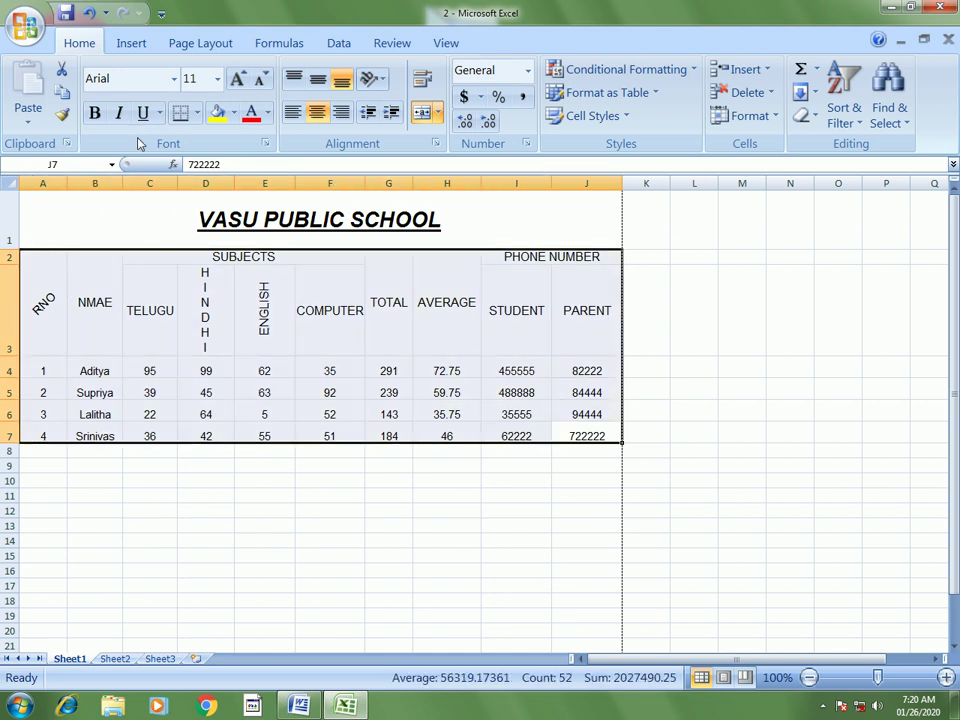
left_click(198, 113)
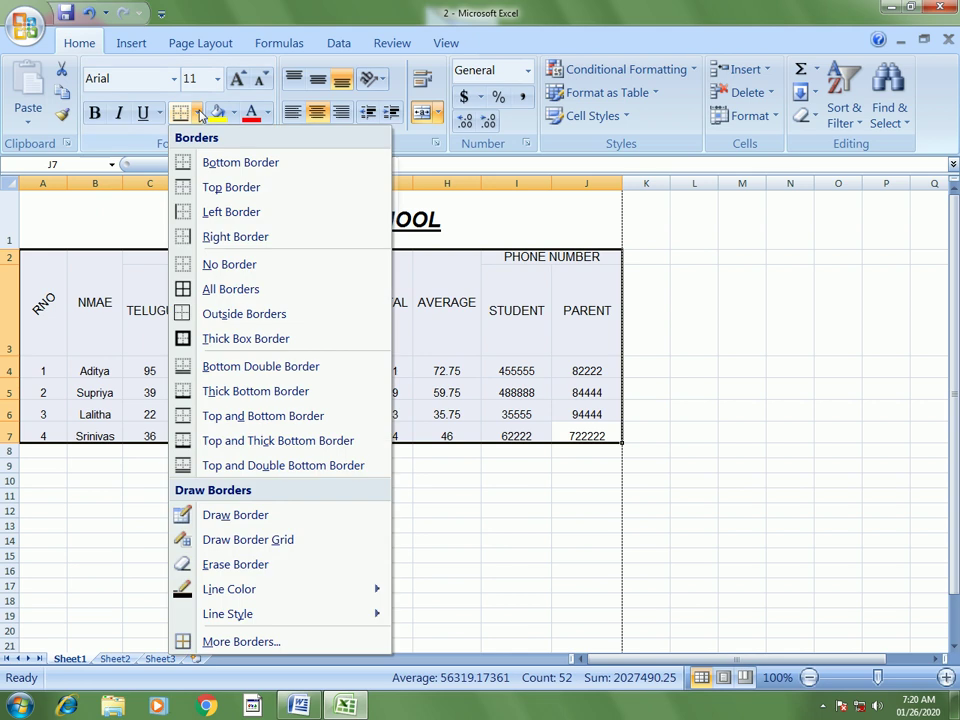
left_click(210, 289)
left_click(377, 540)
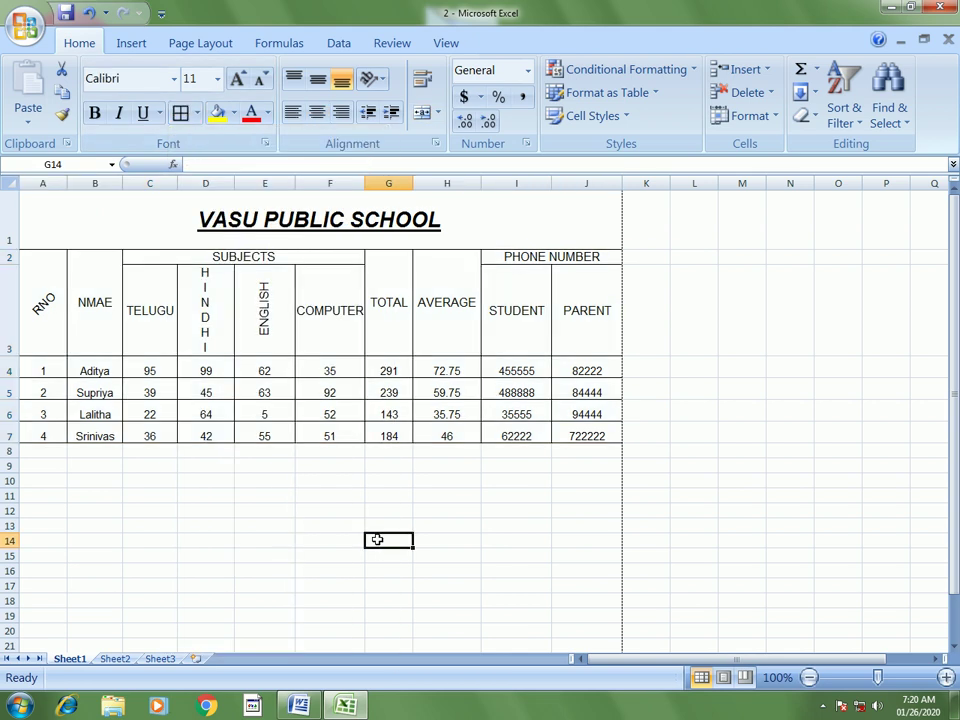
- Inspect the titled and bordered table in print preview, then close the preview
key("ctrl+F2")
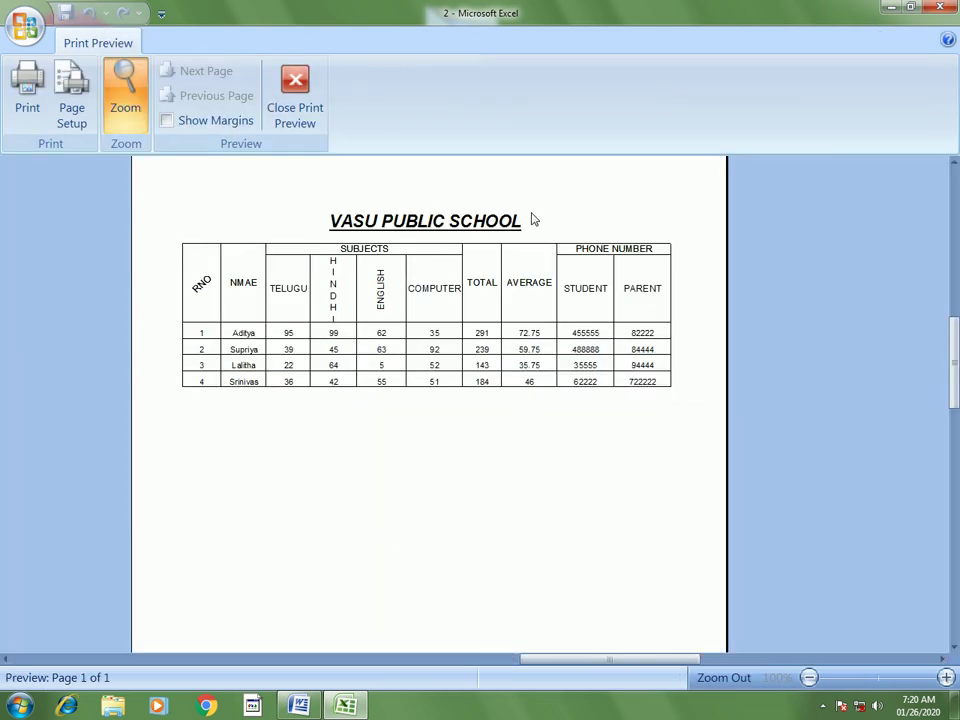
left_click(453, 203)
left_click(453, 203)
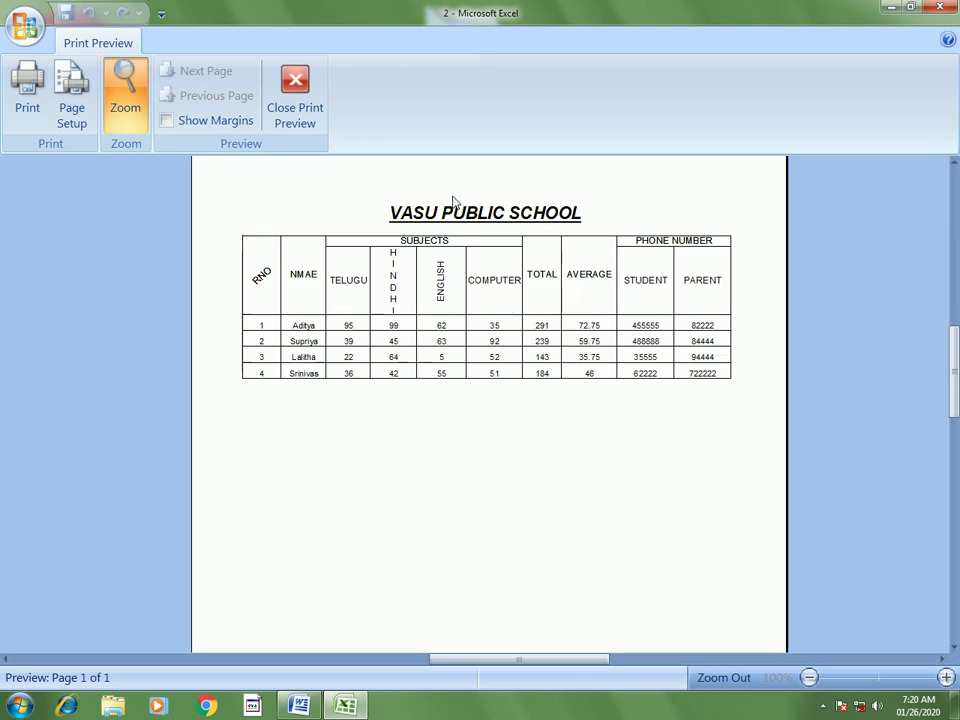
key("Escape")
- Print the active sheet to Send To OneNote 2007 with the page range from 1 to 1
left_click(25, 25)
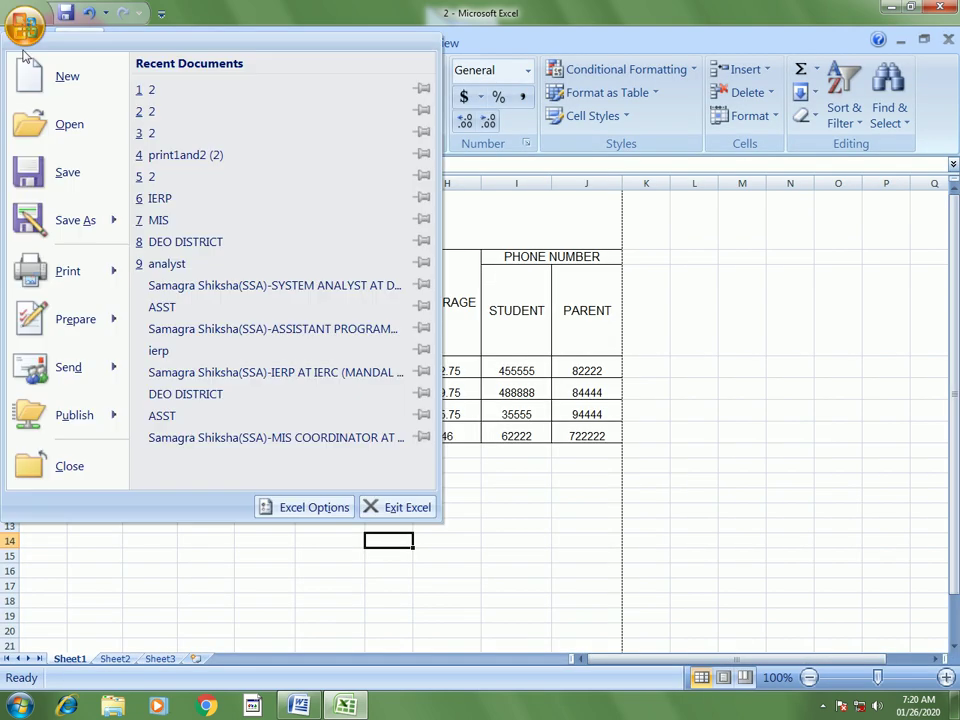
left_click(40, 275)
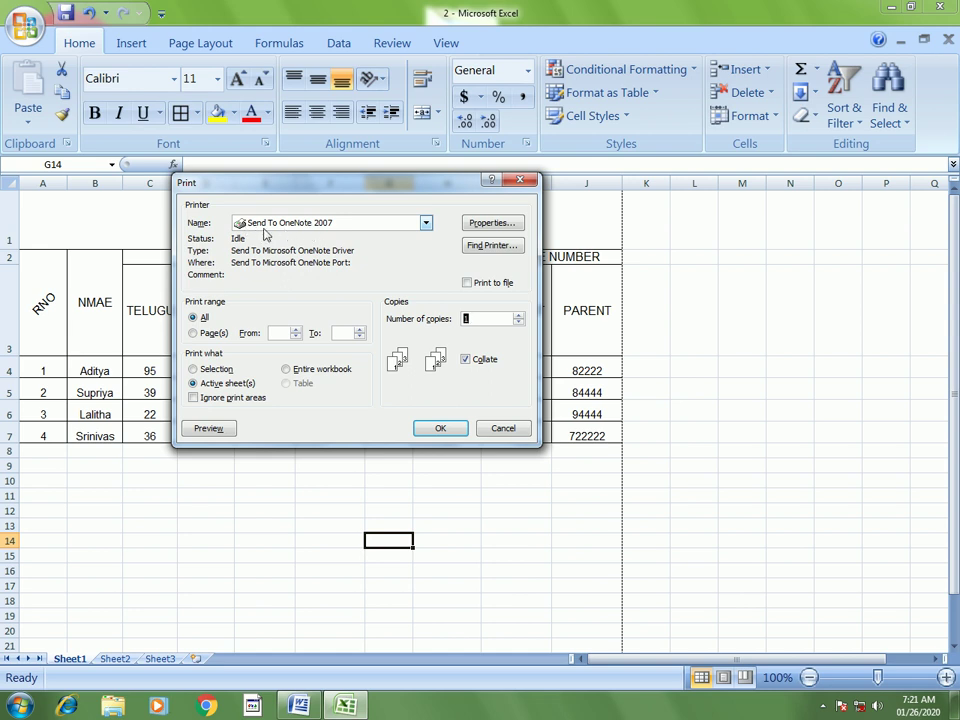
left_click(194, 335)
left_click(278, 337)
type("11")
left_click(444, 428)
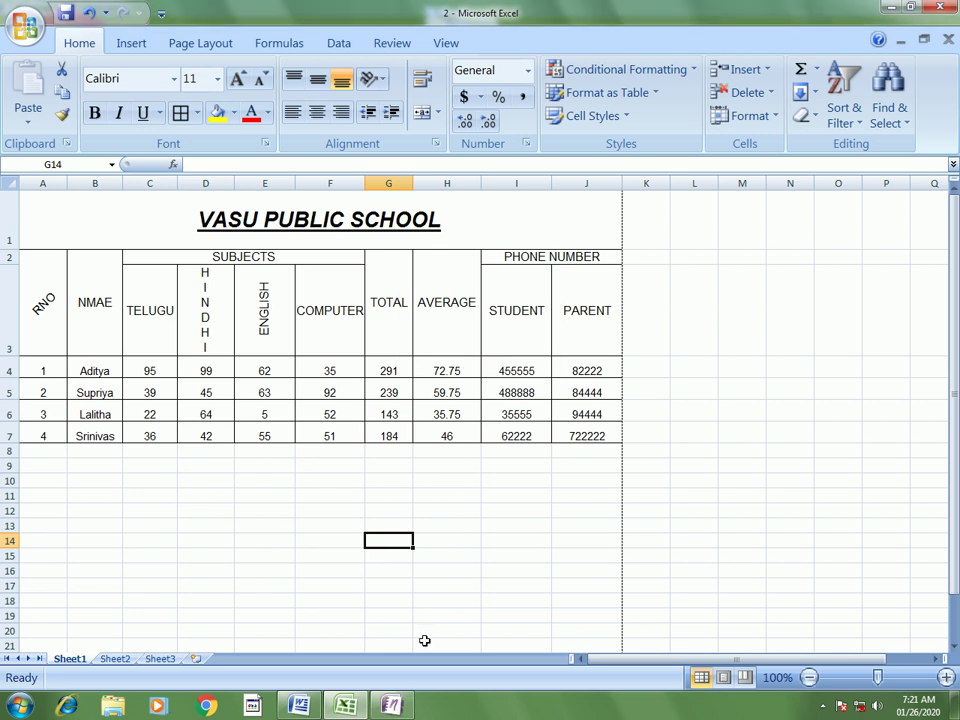
- Switch to OneNote to examine the printed marks sheet, and minimize it to return to the workbook
left_click(390, 706)
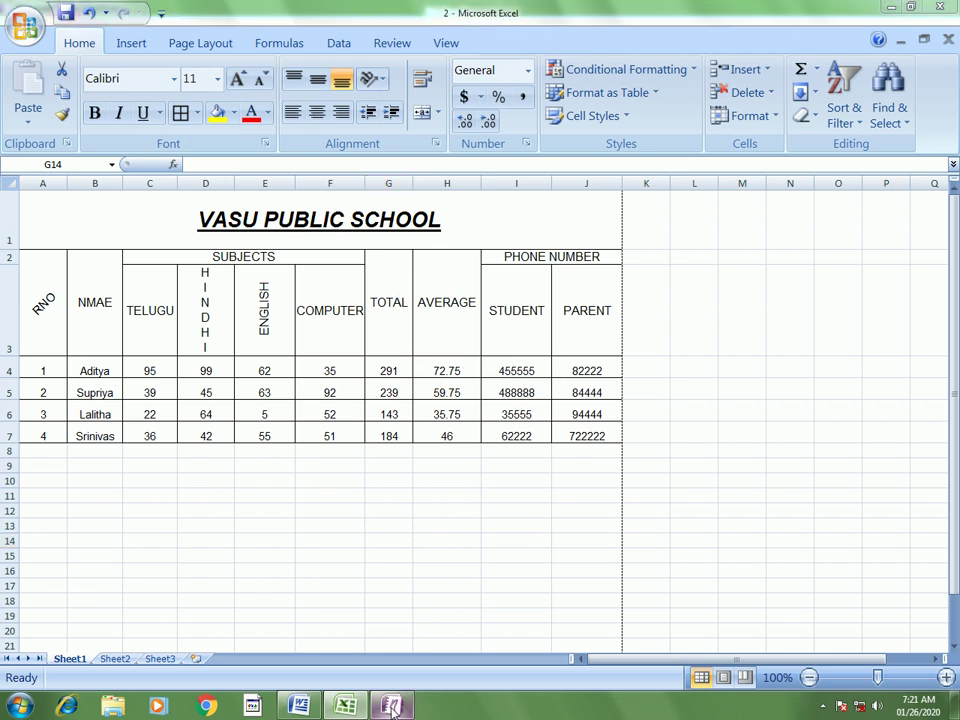
scroll(470, 391, "up", 2)
scroll(467, 393, "down", 2)
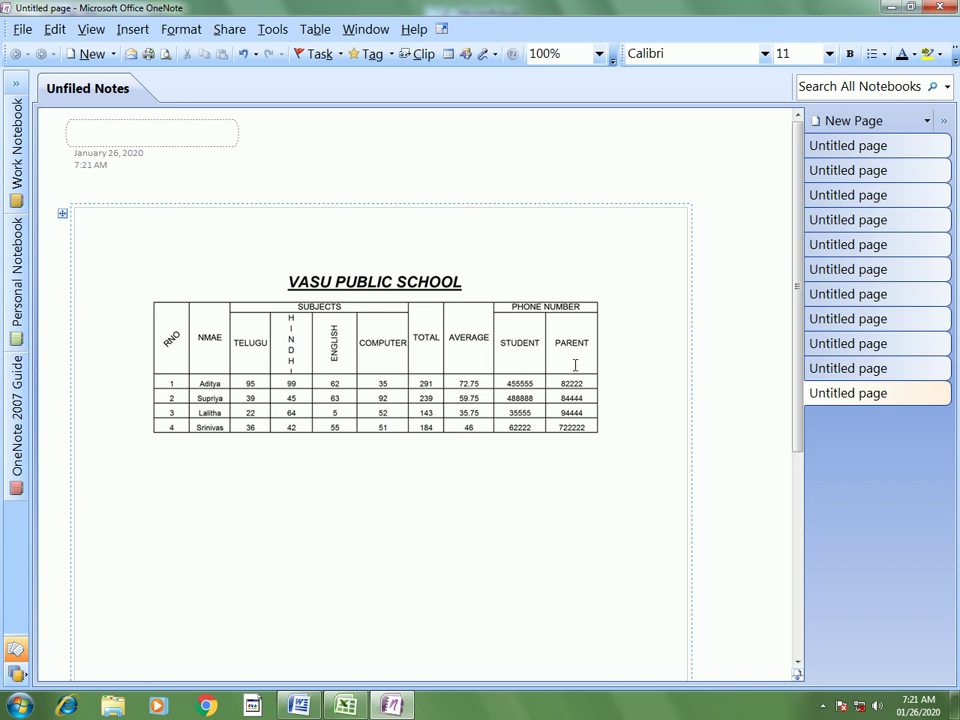
left_click(890, 8)
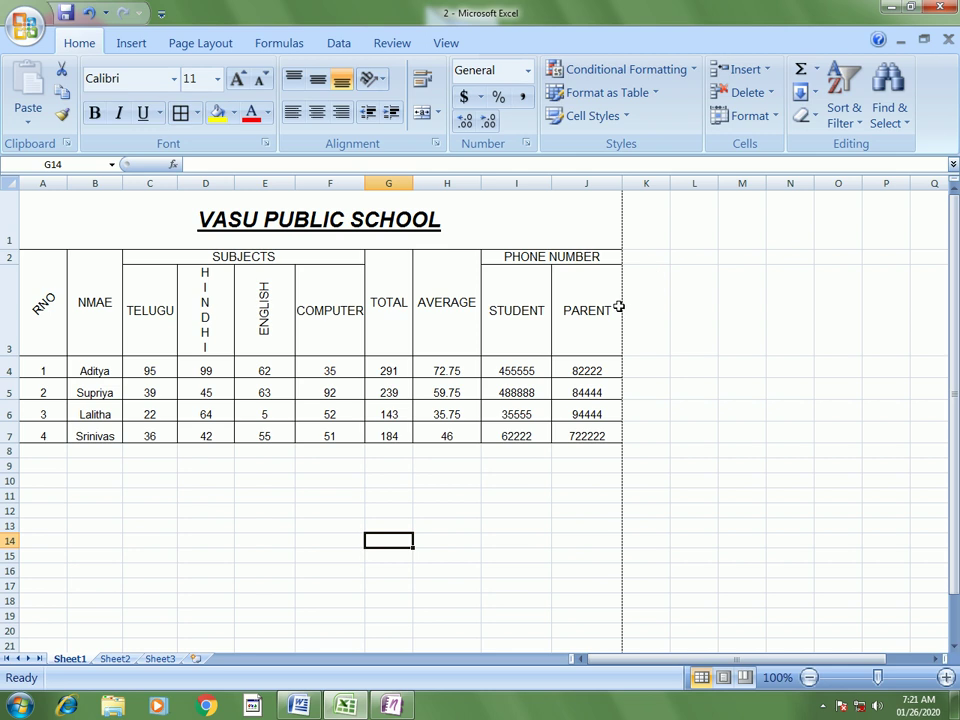